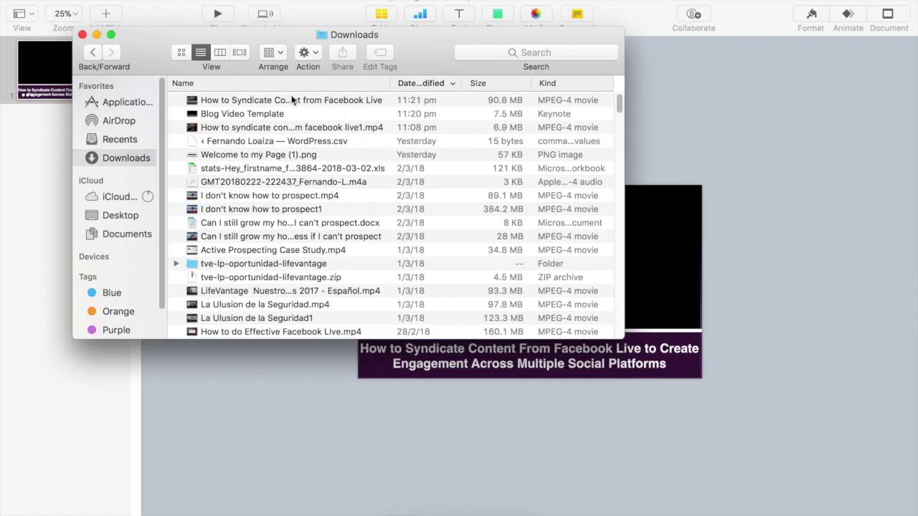
Open the exported video How to Syndicate Content from Facebook Live from Downloads, play its opening seconds, and close the player and folder windows
{"action": "left_click", "coordinate": [244, 102]}
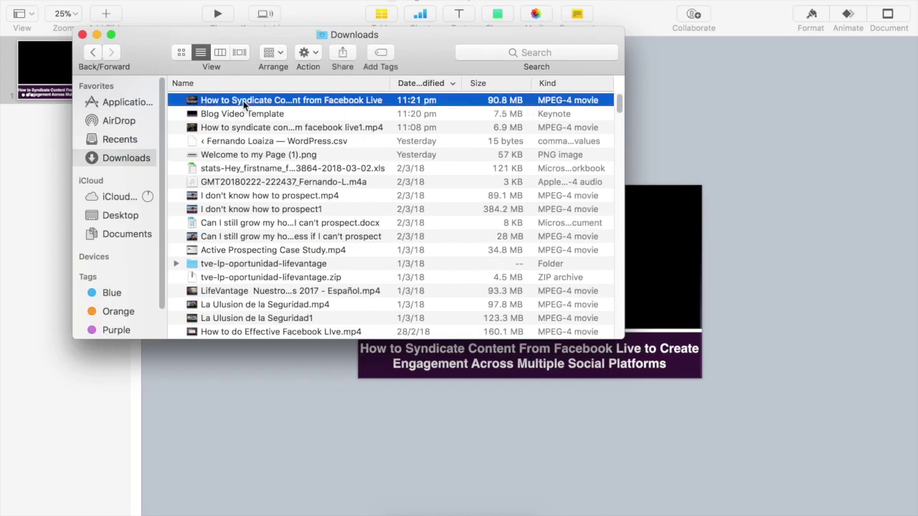
{"action": "key", "text": "super+h"}
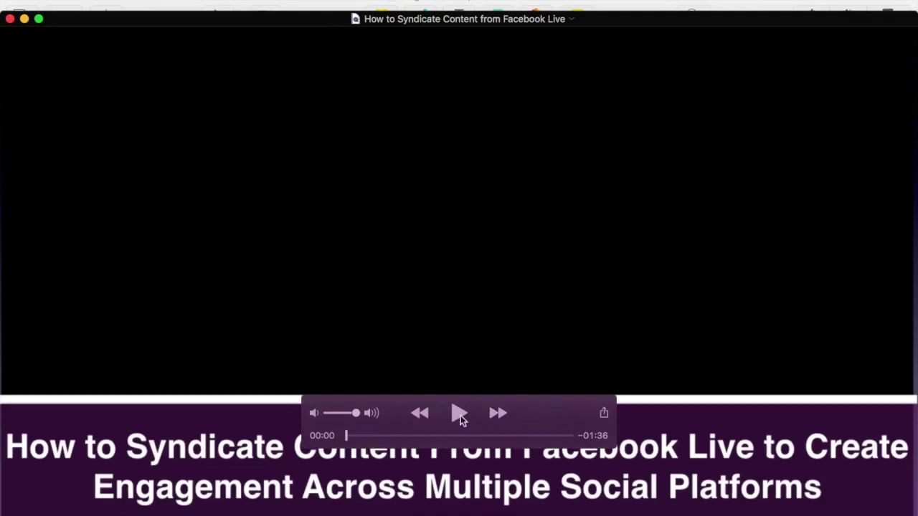
{"action": "left_click", "coordinate": [459, 414]}
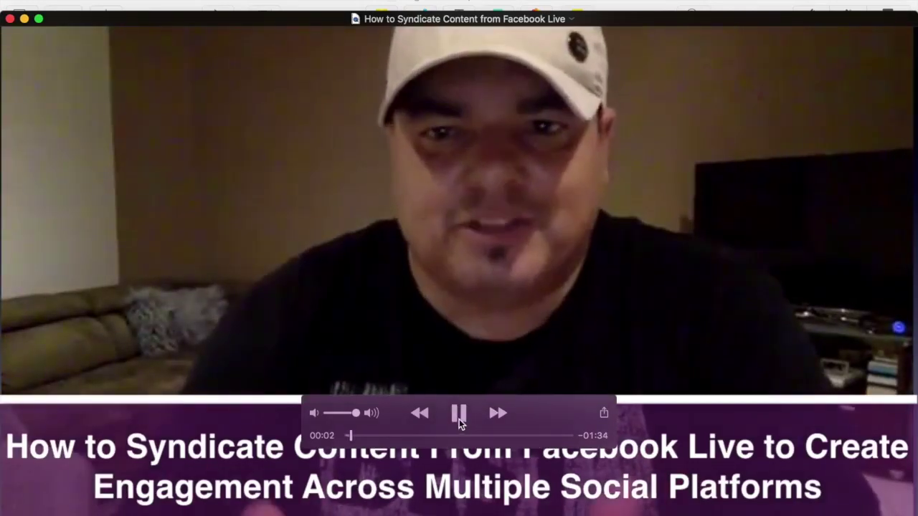
{"action": "left_click", "coordinate": [459, 419]}
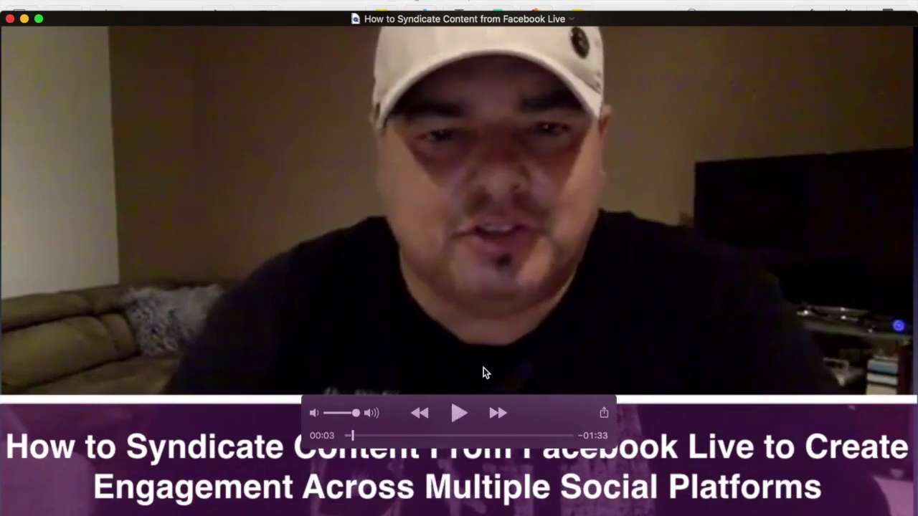
{"action": "left_click", "coordinate": [10, 19]}
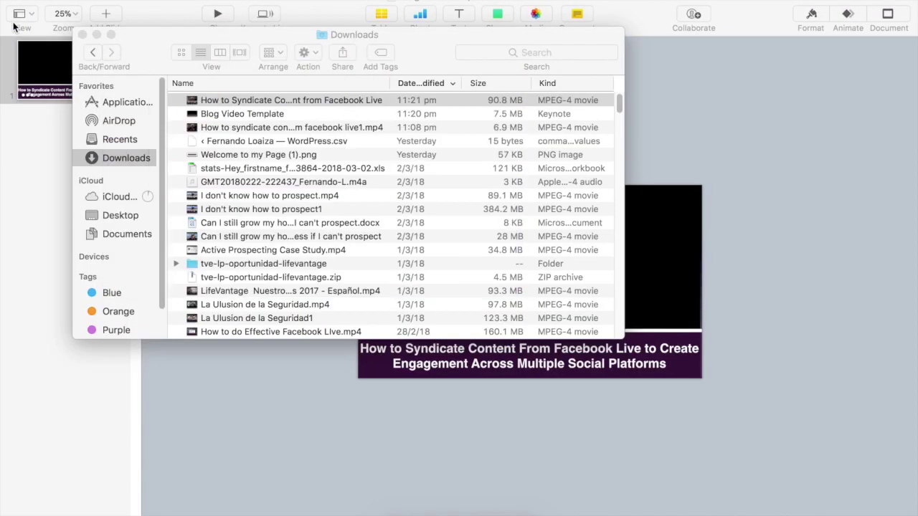
{"action": "left_click", "coordinate": [83, 35]}
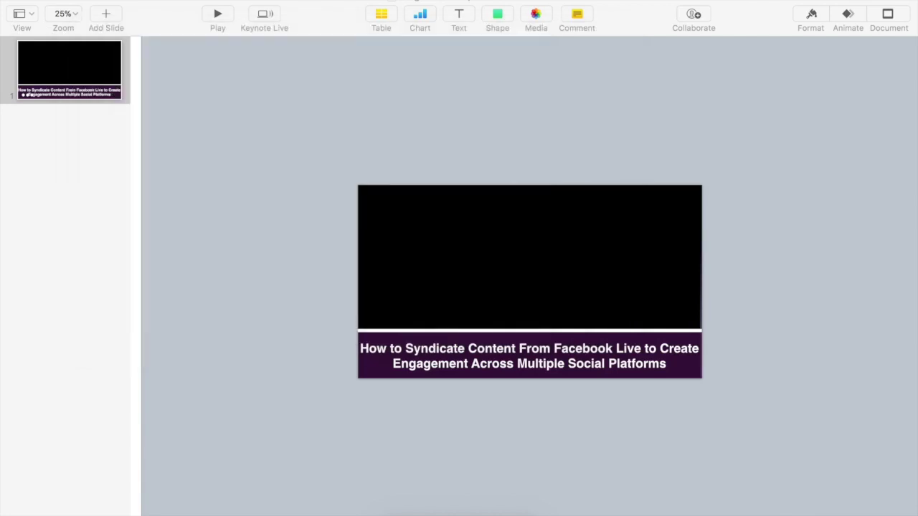
Switch to Chrome and upload How to Syndicate Content from Facebook Live from Downloads to YouTube with Unlisted visibility
{"action": "key", "text": "super+Tab"}
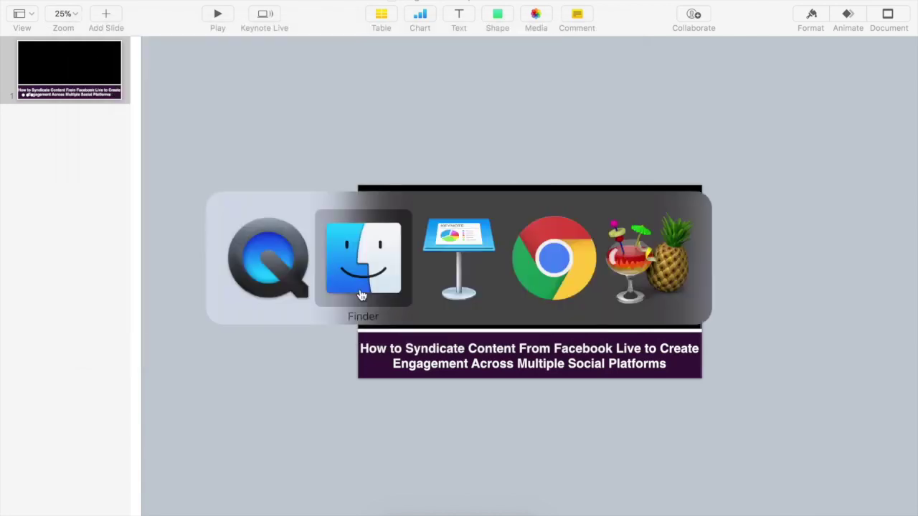
{"action": "key", "text": "super+Tab"}
{"action": "key", "text": "super+Tab"}
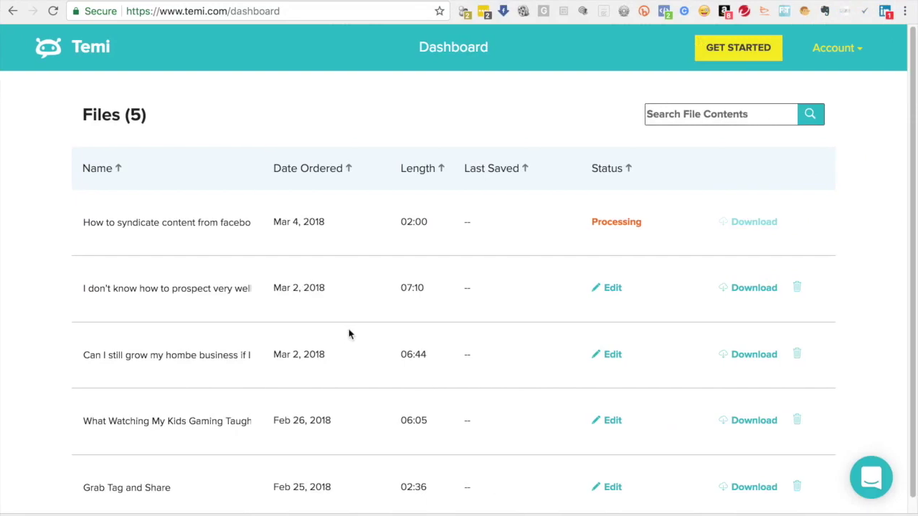
{"action": "mouse_move", "coordinate": [603, 2]}
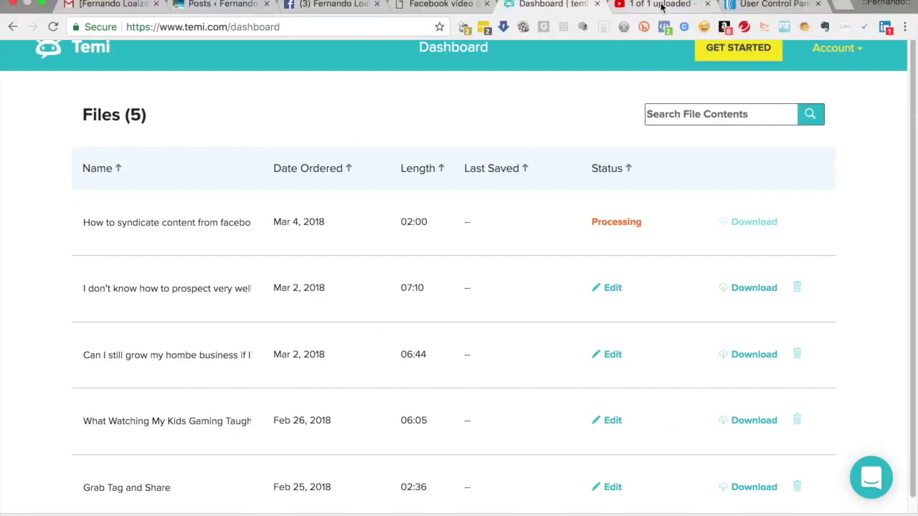
{"action": "left_click", "coordinate": [661, 7]}
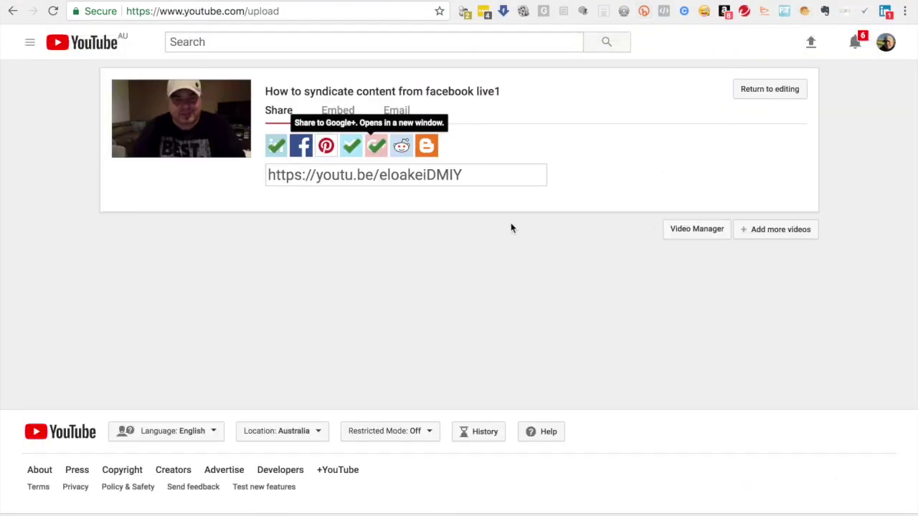
{"action": "left_click", "coordinate": [811, 43]}
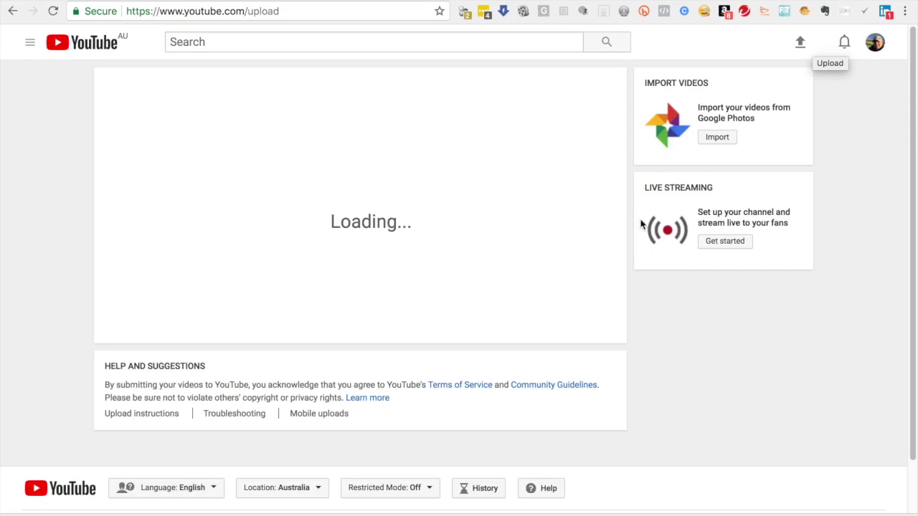
{"action": "left_click", "coordinate": [374, 263]}
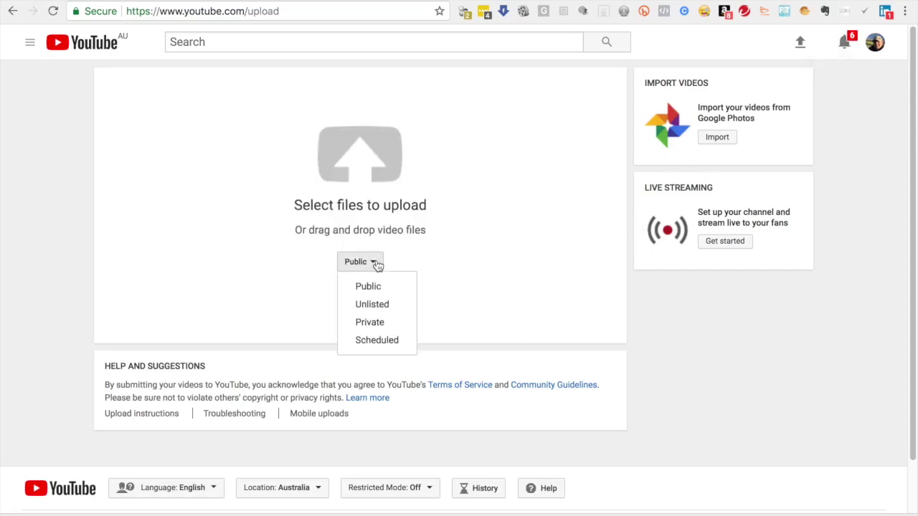
{"action": "left_click", "coordinate": [384, 306]}
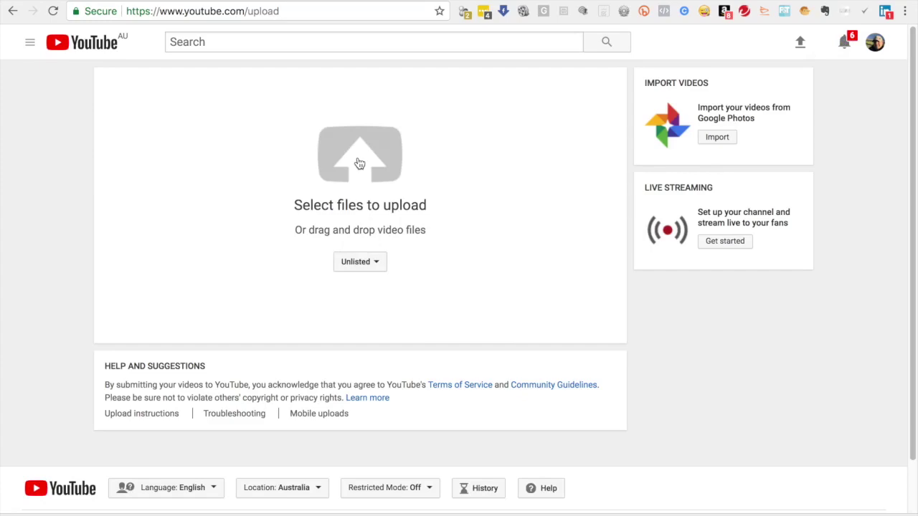
{"action": "left_click", "coordinate": [359, 164]}
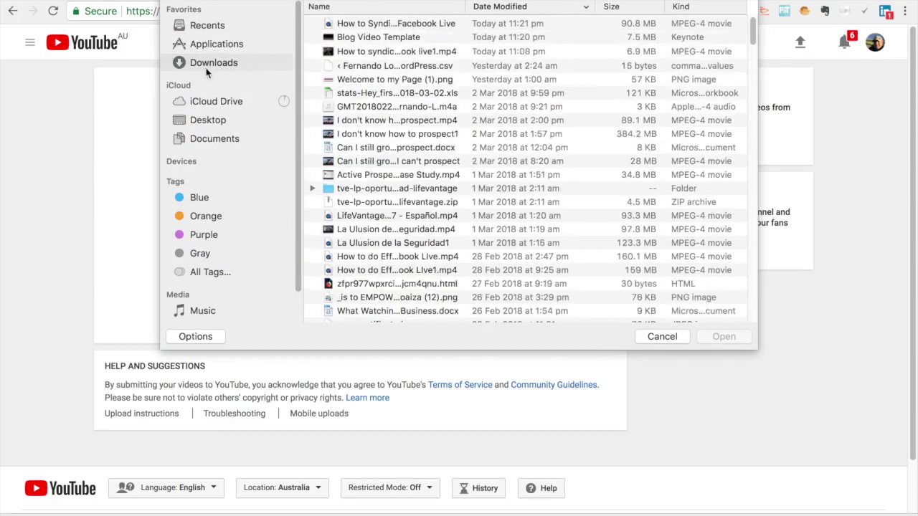
{"action": "double_click", "coordinate": [406, 25]}
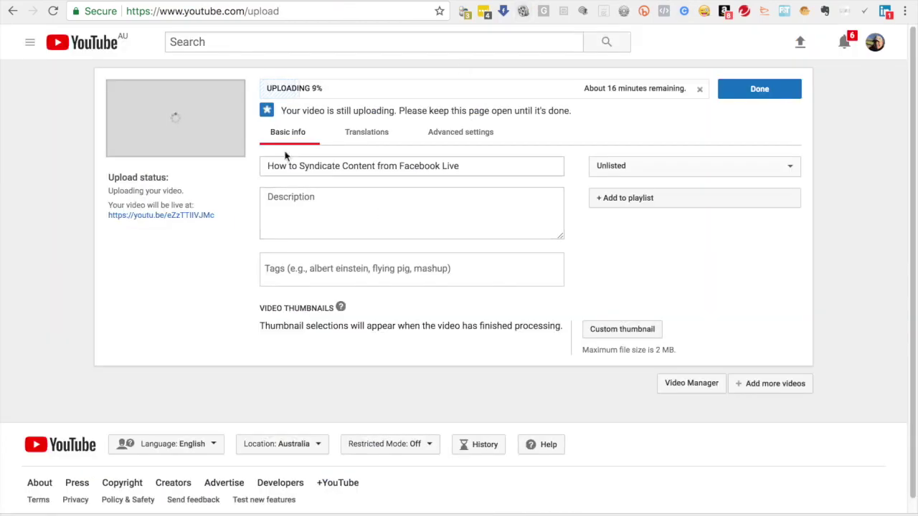
Copy the uploading video's YouTube link into its description field, leaving blank lines above the link
{"action": "left_click_drag", "start_coordinate": [217, 215], "coordinate": [108, 224]}
{"action": "key", "text": "ctrl+c"}
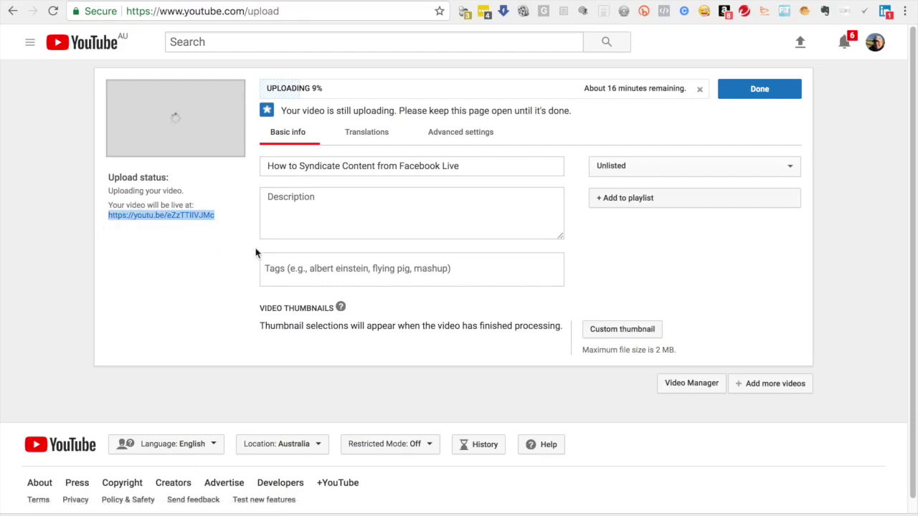
{"action": "left_click", "coordinate": [302, 228]}
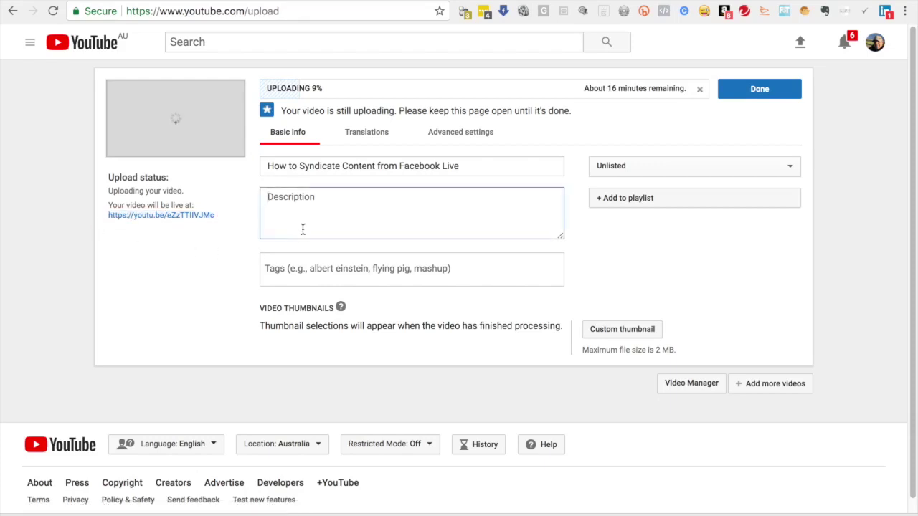
{"action": "key", "text": "ctrl+v"}
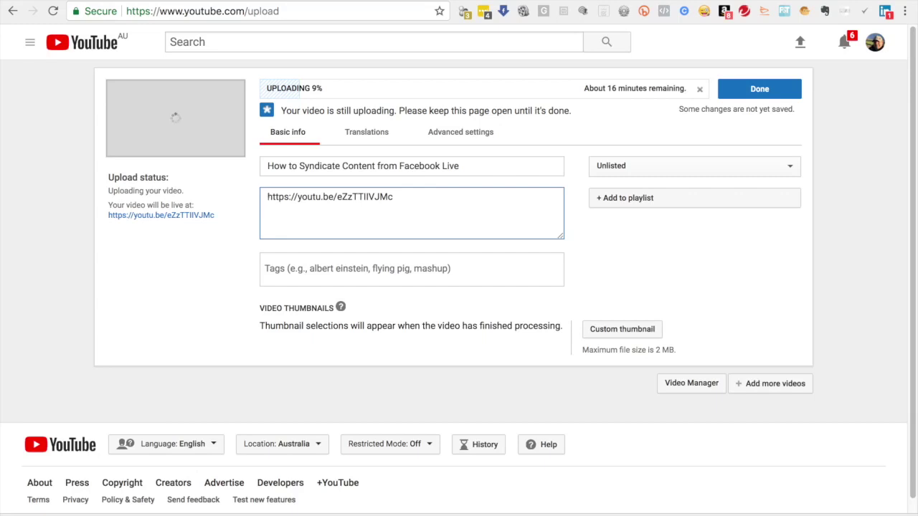
{"action": "key", "text": "Return"}
{"action": "key", "text": "Return"}
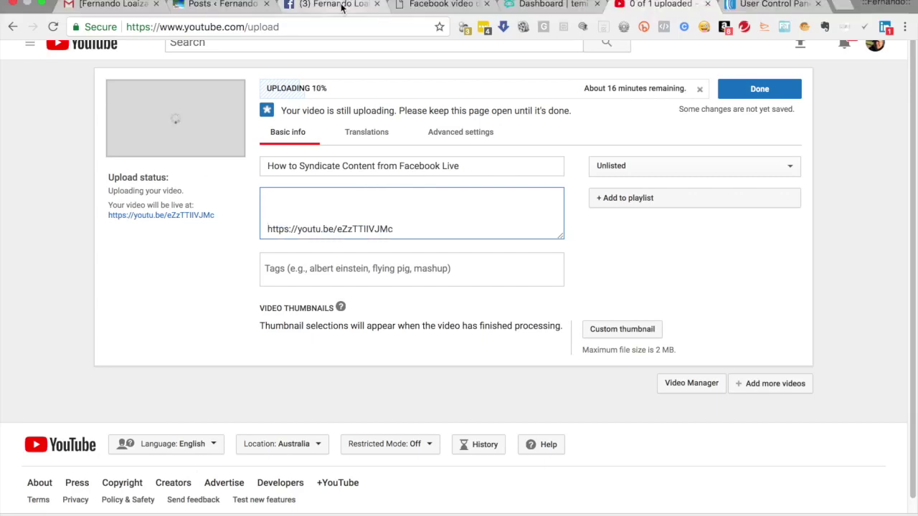
Copy the full caption of the Facebook Live post into the YouTube description above the video link and tidy its line spacing
{"action": "left_click", "coordinate": [334, 4]}
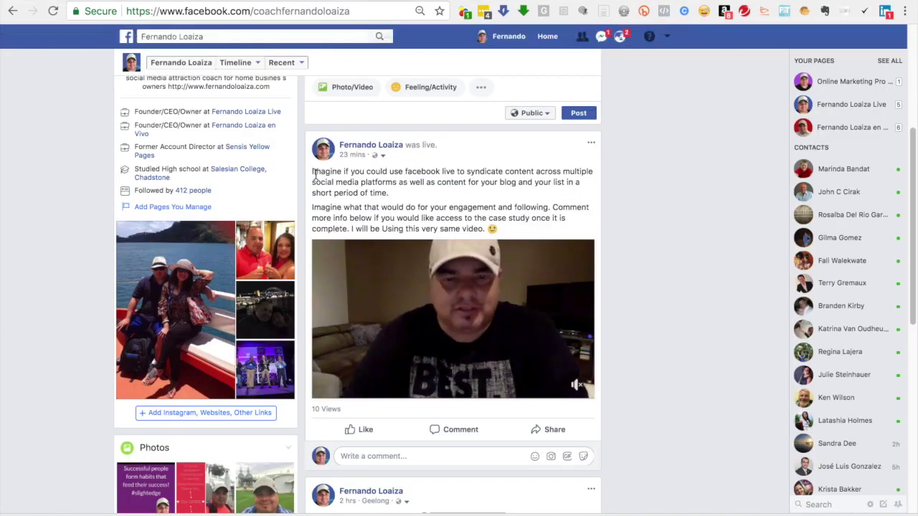
{"action": "left_click_drag", "start_coordinate": [353, 193], "coordinate": [310, 176]}
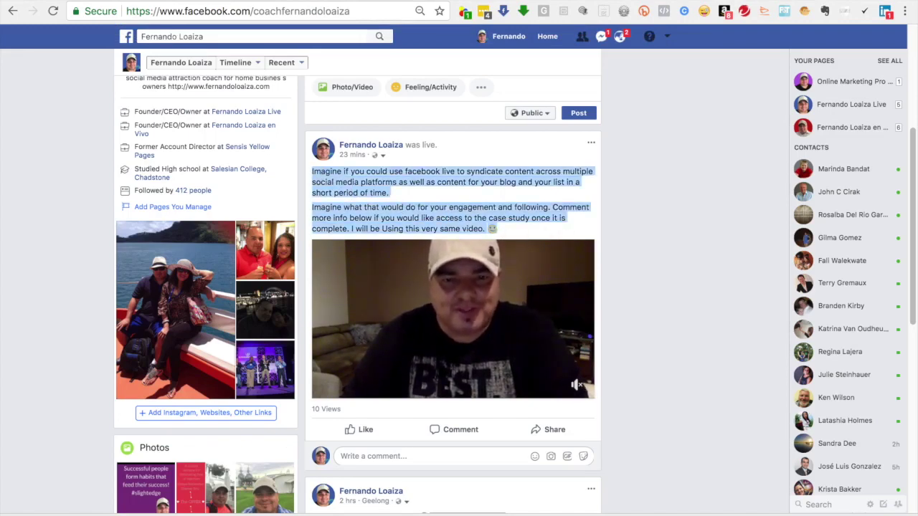
{"action": "key", "text": "ctrl+Tab"}
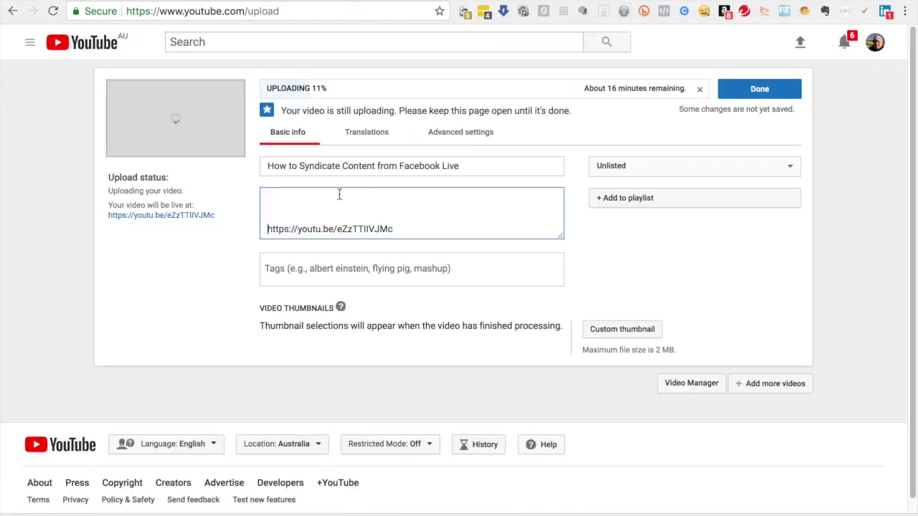
{"action": "key", "text": "ctrl+v"}
{"action": "key", "text": "Return"}
{"action": "key", "text": "Return"}
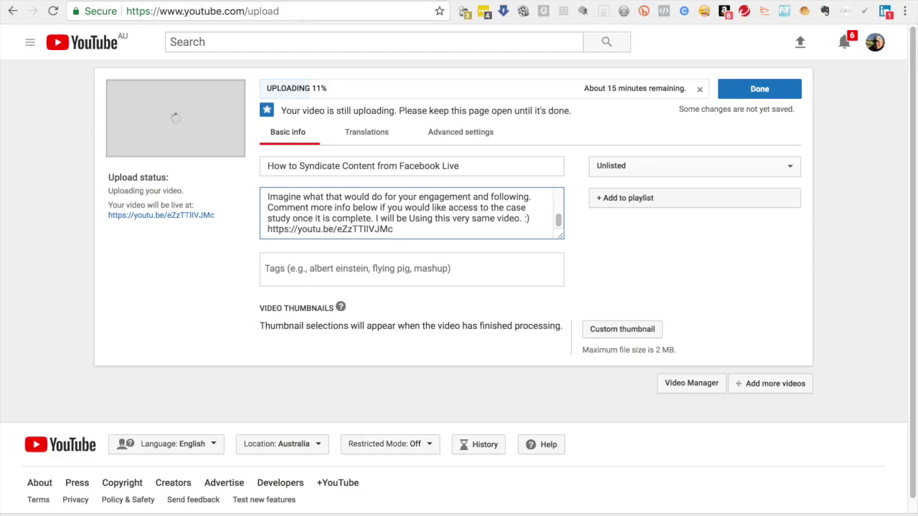
{"action": "scroll", "coordinate": [405, 209], "scroll_direction": "up", "scroll_amount": 5}
{"action": "left_click", "coordinate": [304, 206]}
{"action": "key", "text": "Delete"}
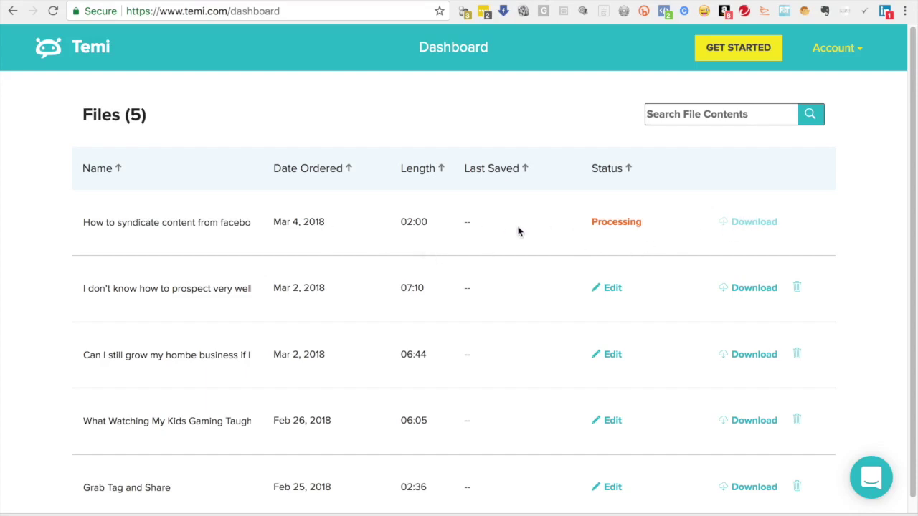
Reload the Temi dashboard, open the How to syndicate content from facebook live transcript for editing, and play its recording to proofread the text
{"action": "left_click", "coordinate": [52, 11]}
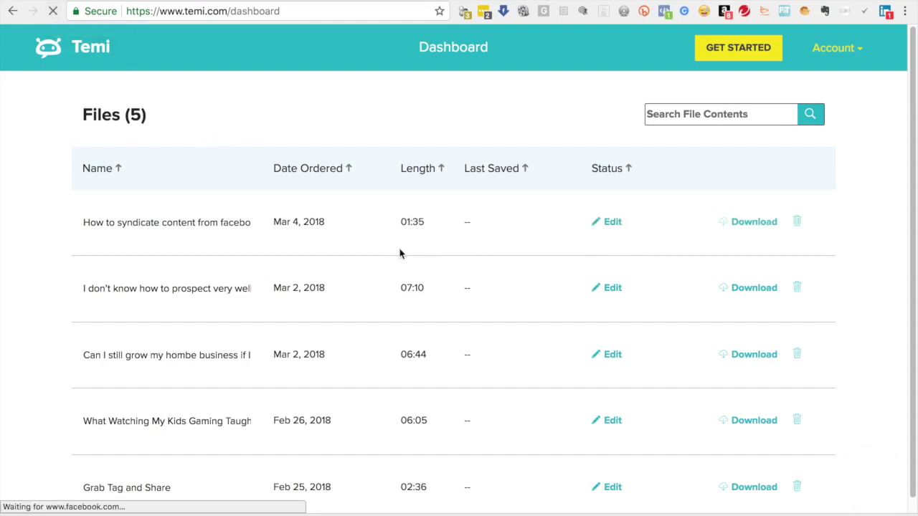
{"action": "left_click", "coordinate": [611, 224]}
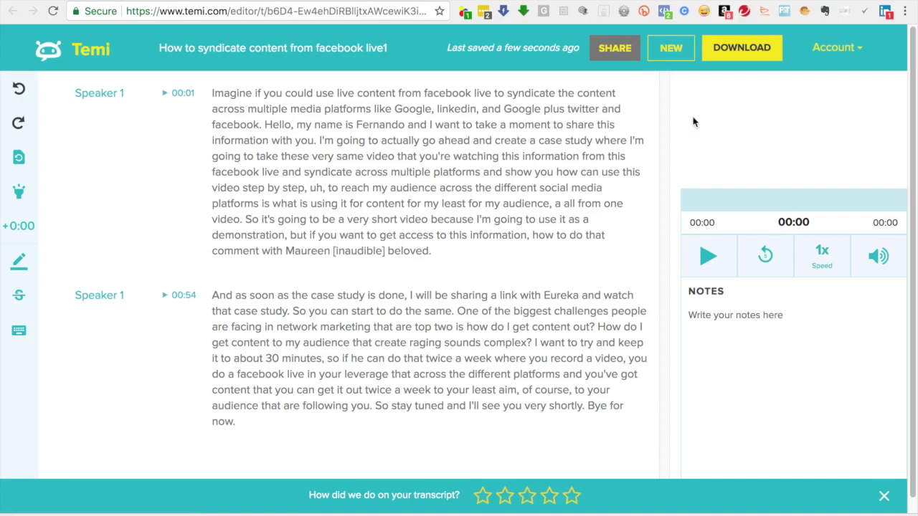
{"action": "left_click", "coordinate": [710, 260]}
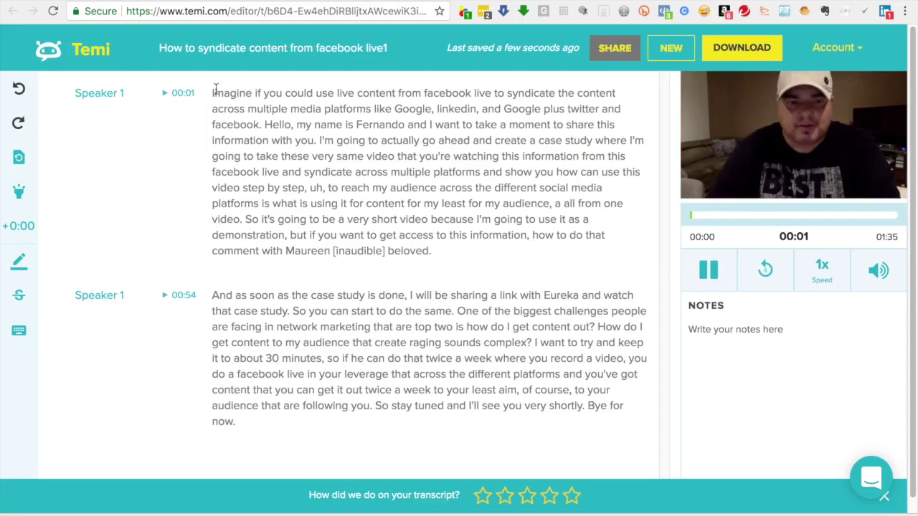
{"action": "left_click", "coordinate": [710, 271]}
{"action": "left_click", "coordinate": [710, 273]}
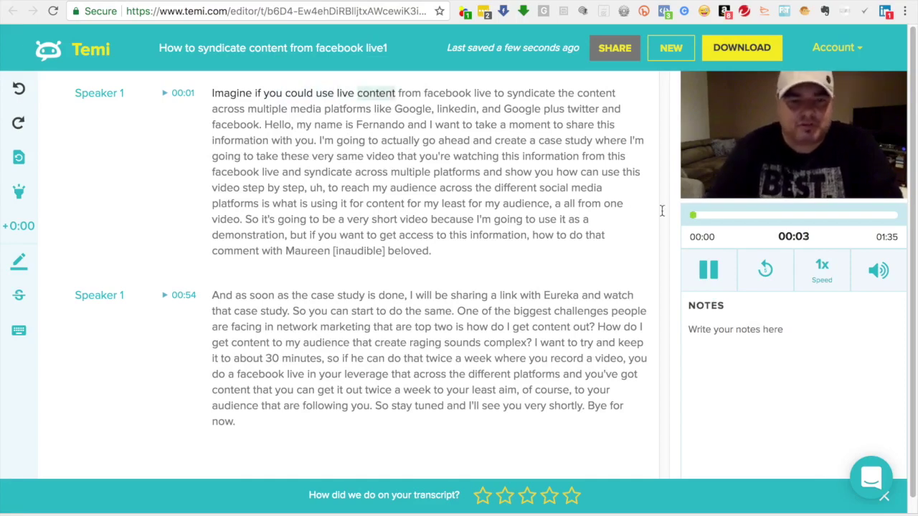
{"action": "left_click", "coordinate": [708, 271]}
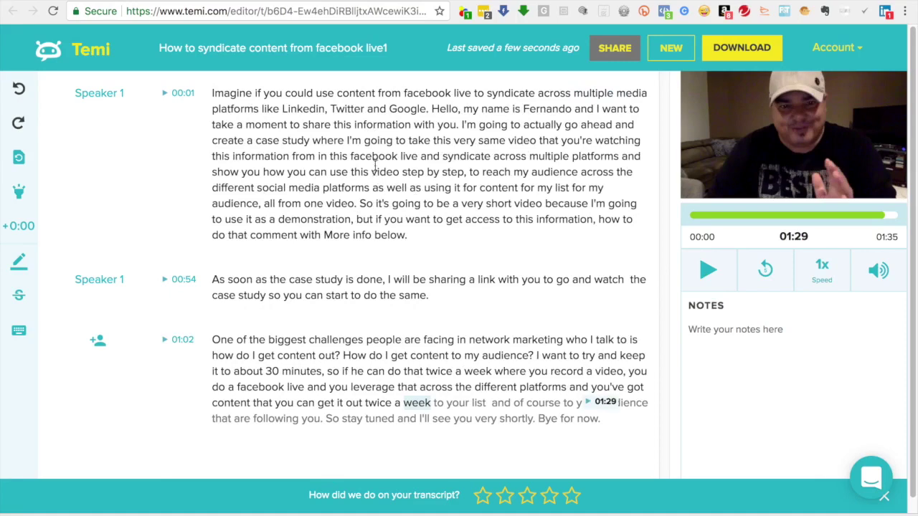
Copy the entire corrected transcript, from "Imagine" to "Bye for now.", and switch to the WordPress Posts page
{"action": "left_click", "coordinate": [211, 93]}
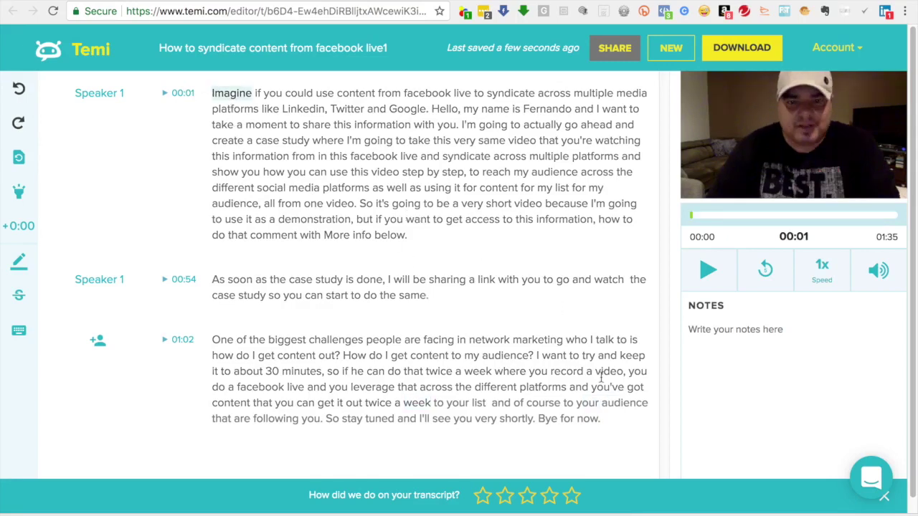
{"action": "left_click_drag", "start_coordinate": [615, 428], "coordinate": [205, 93]}
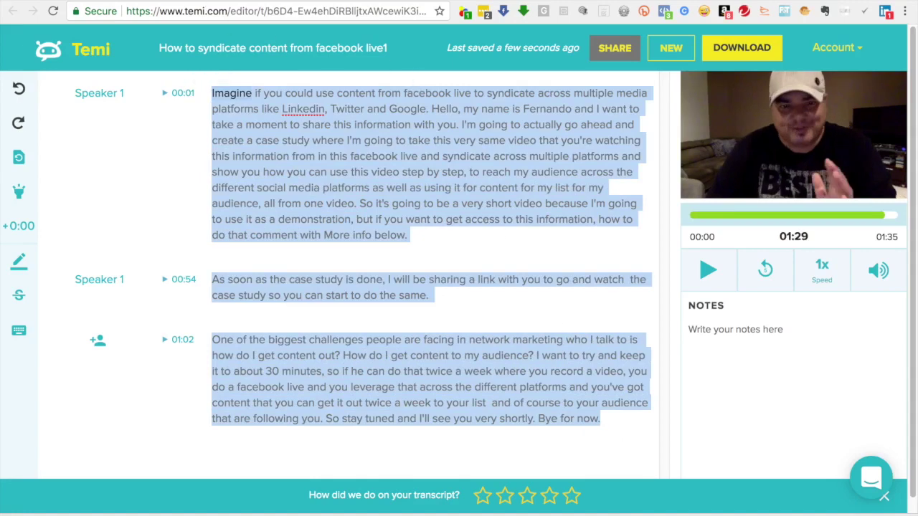
{"action": "left_click", "coordinate": [236, 3]}
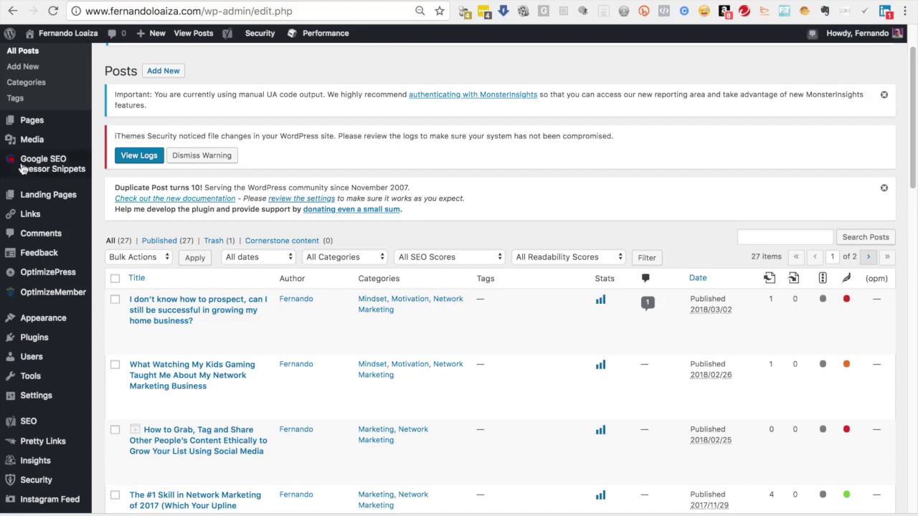
{"action": "mouse_move", "coordinate": [46, 128]}
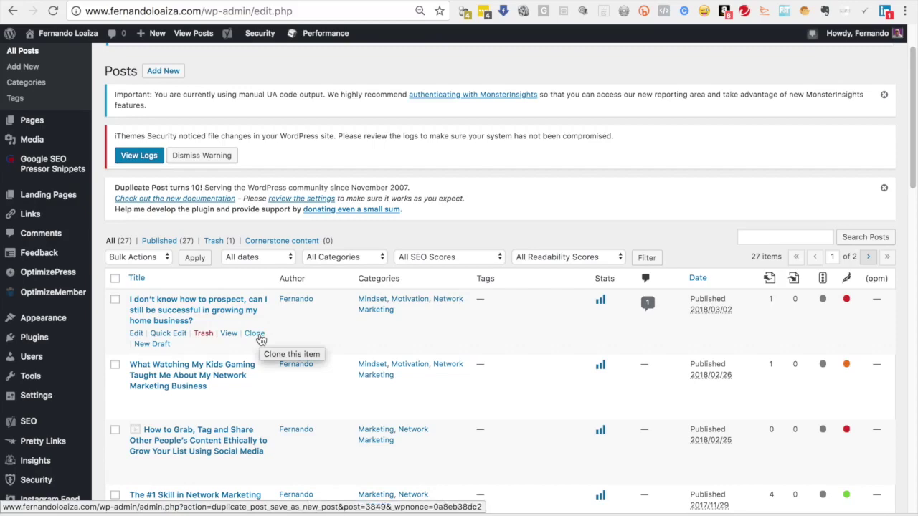
{"action": "scroll", "coordinate": [39, 384], "scroll_direction": "down", "scroll_amount": 3}
{"action": "scroll", "coordinate": [39, 384], "scroll_direction": "down", "scroll_amount": 6}
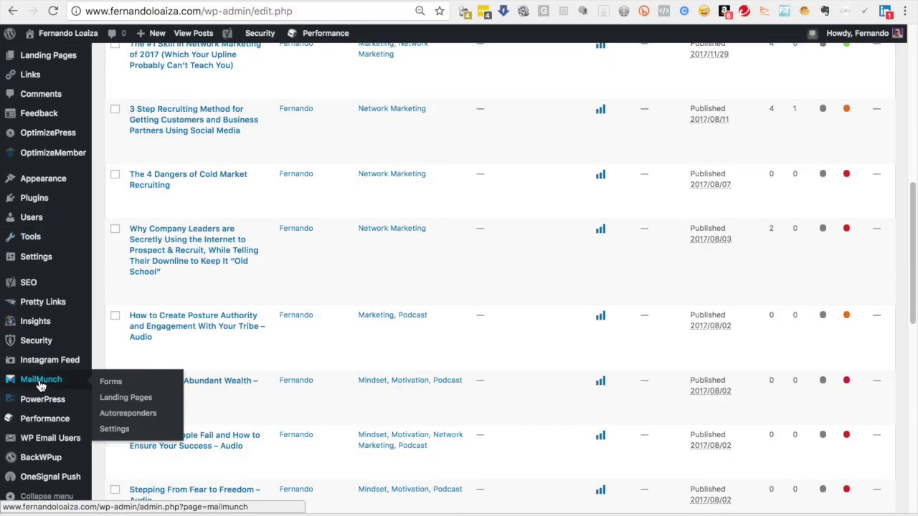
{"action": "mouse_move", "coordinate": [54, 400]}
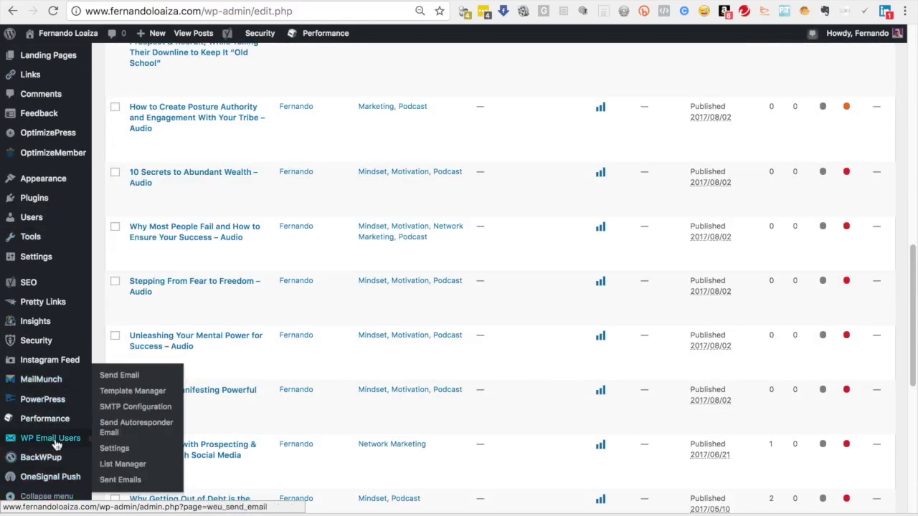
Clone the newest post, "I don't know how to prospect, can I still be successful in growing my home business?", and open the draft copy for editing
{"action": "mouse_move", "coordinate": [34, 189]}
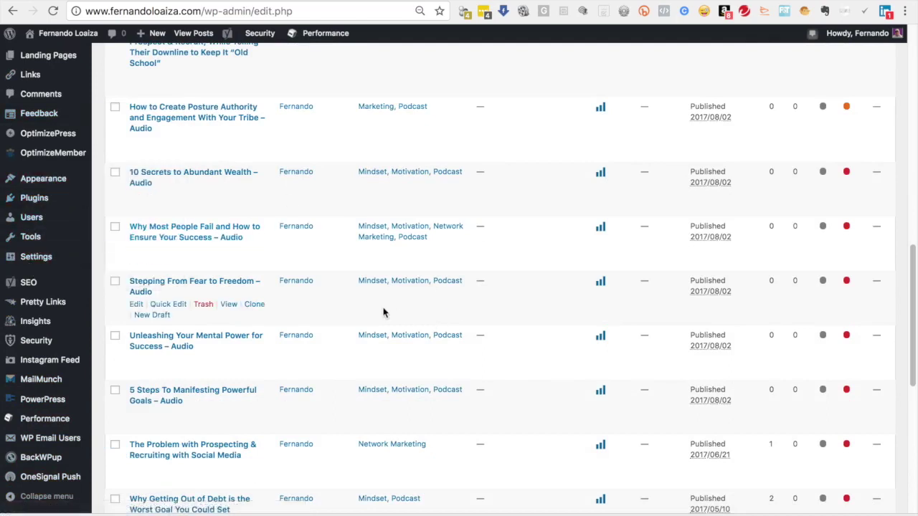
{"action": "scroll", "coordinate": [319, 331], "scroll_direction": "up", "scroll_amount": 3}
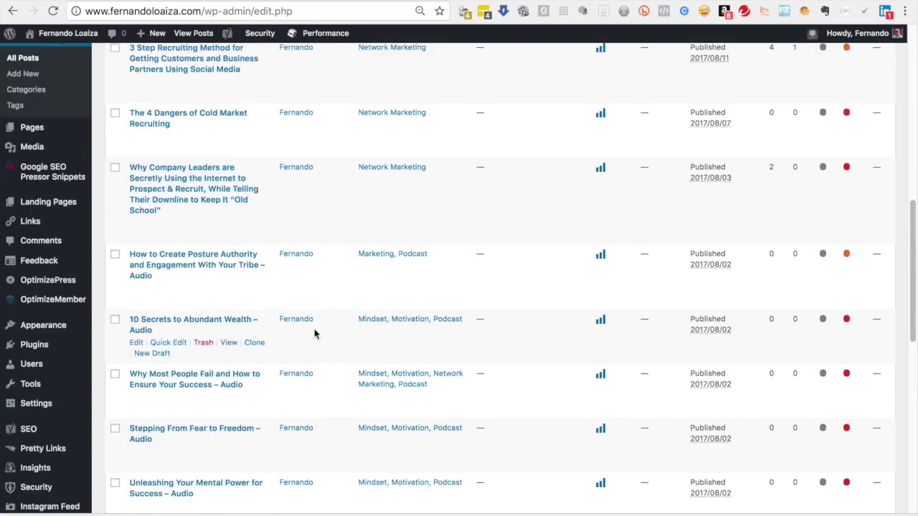
{"action": "scroll", "coordinate": [314, 333], "scroll_direction": "up", "scroll_amount": 10}
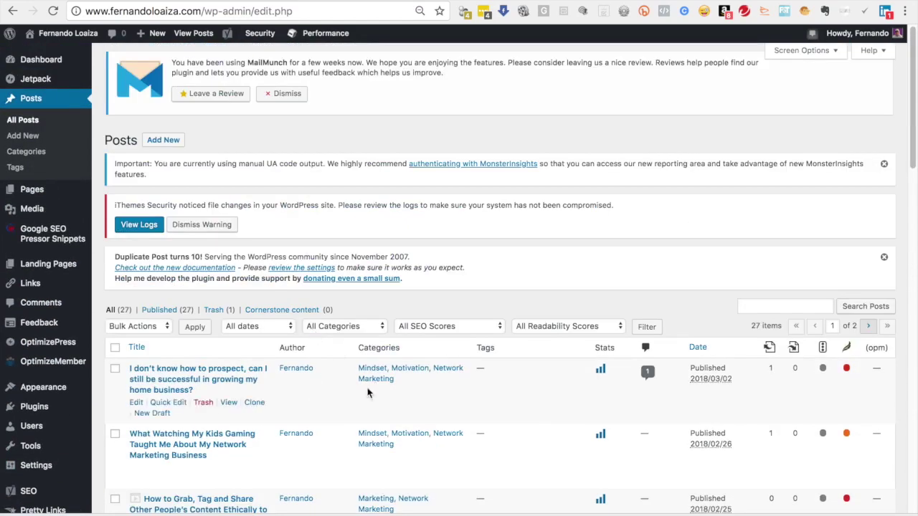
{"action": "scroll", "coordinate": [367, 391], "scroll_direction": "down", "scroll_amount": 1}
{"action": "scroll", "coordinate": [367, 391], "scroll_direction": "down", "scroll_amount": 3}
{"action": "scroll", "coordinate": [244, 201], "scroll_direction": "up", "scroll_amount": 5}
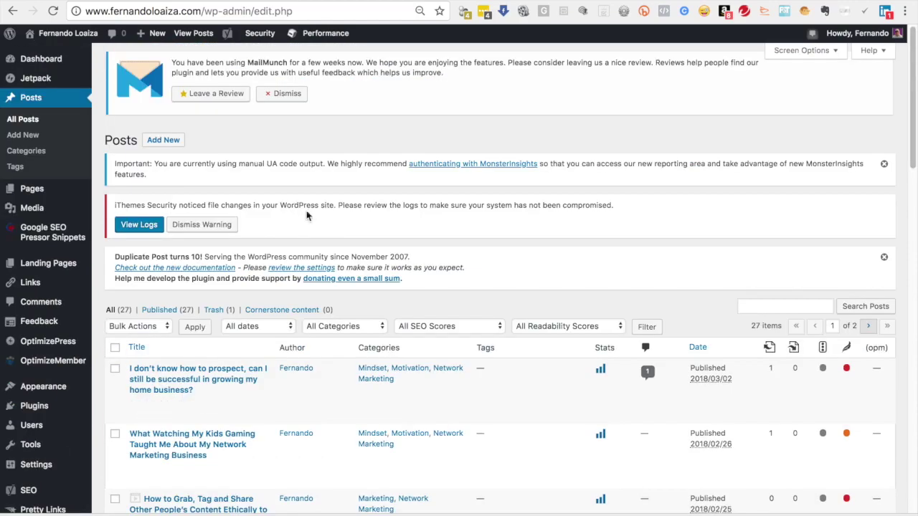
{"action": "left_click", "coordinate": [255, 403]}
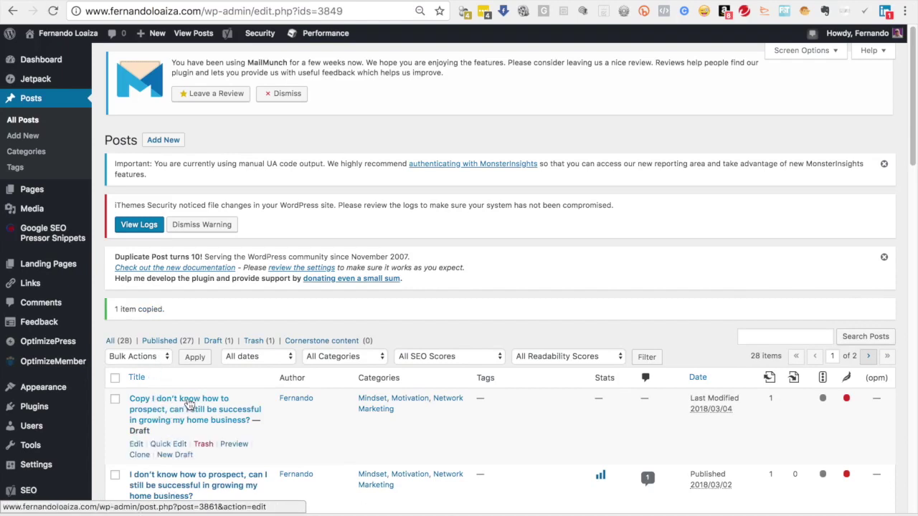
{"action": "left_click", "coordinate": [136, 445]}
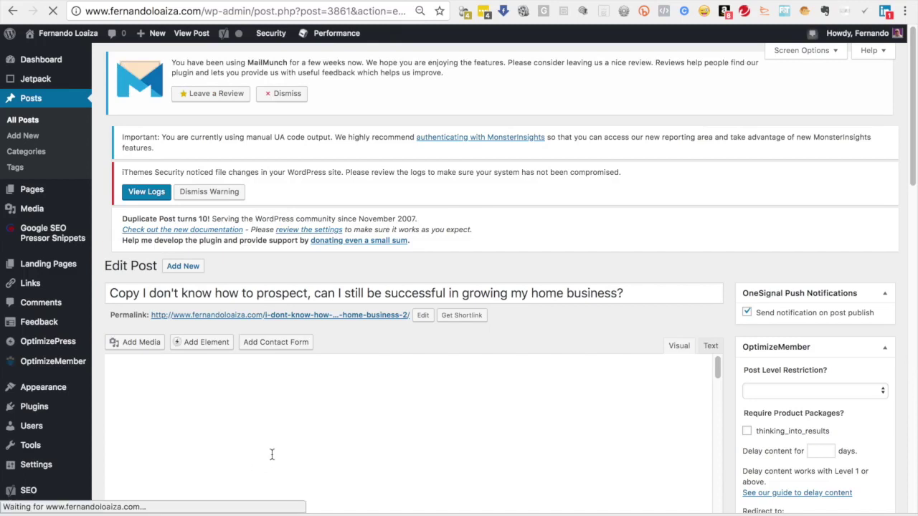
Replace the draft's title with "How to Leverage Facebook Live Video to Expand Your Reach and Keep Your Audience Engaged"
{"action": "triple_click", "coordinate": [347, 313]}
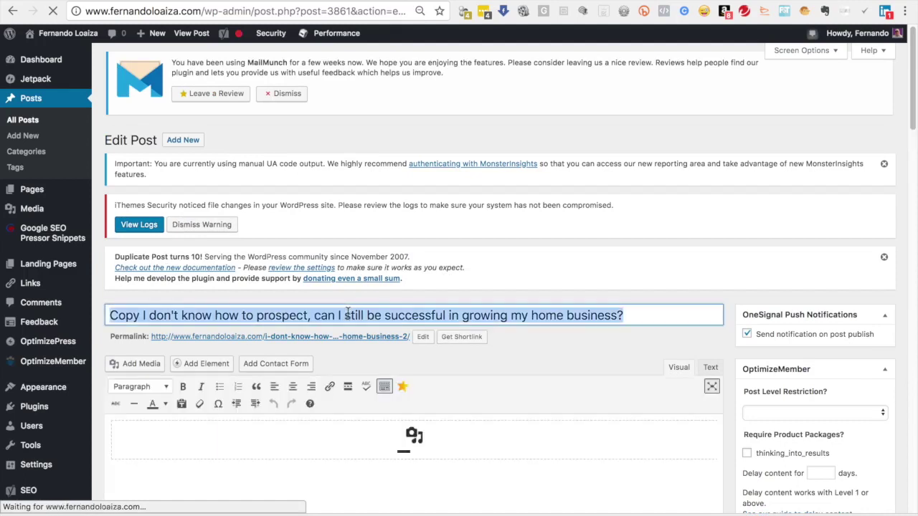
{"action": "type", "text": "How to Sy"}
{"action": "key", "text": "BackSpace"}
{"action": "key", "text": "BackSpace"}
{"action": "type", "text": "Leverar"}
{"action": "key", "text": "BackSpace"}
{"action": "type", "text": "ge FAcebo"}
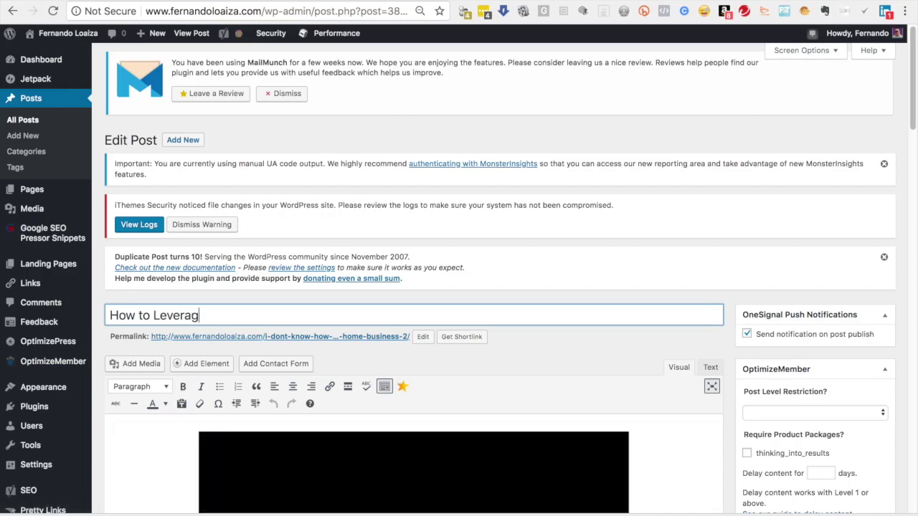
{"action": "key", "text": "BackSpace"}
{"action": "key", "text": "BackSpace"}
{"action": "key", "text": "BackSpace"}
{"action": "key", "text": "BackSpace"}
{"action": "key", "text": "BackSpace"}
{"action": "type", "text": "acebook Live V"}
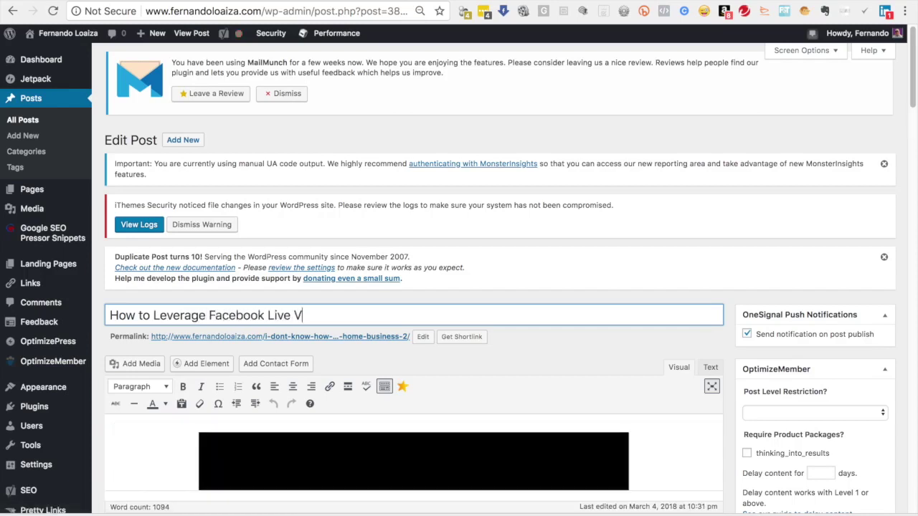
{"action": "type", "text": "ideo to expand your"}
{"action": "key", "text": "BackSpace"}
{"action": "key", "text": "BackSpace"}
{"action": "key", "text": "BackSpace"}
{"action": "key", "text": "BackSpace"}
{"action": "key", "text": "BackSpace"}
{"action": "key", "text": "BackSpace"}
{"action": "key", "text": "BackSpace"}
{"action": "key", "text": "BackSpace"}
{"action": "key", "text": "BackSpace"}
{"action": "key", "text": "BackSpace"}
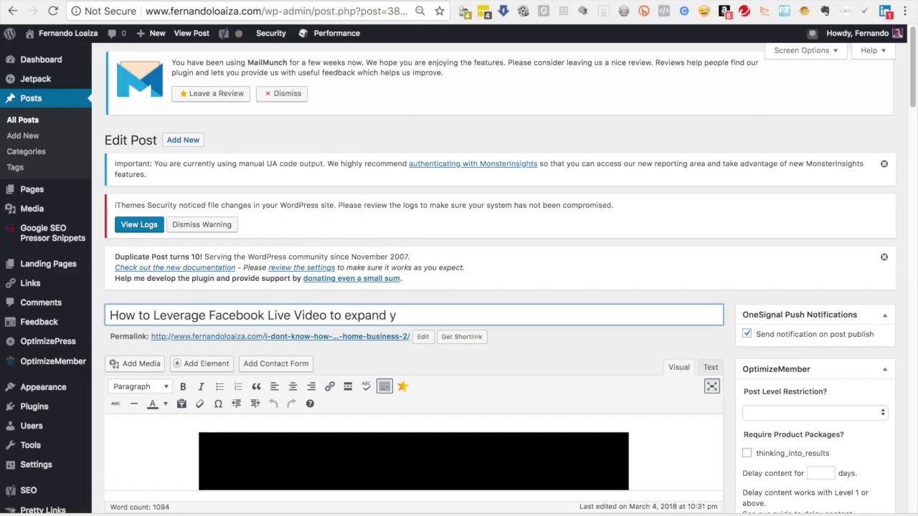
{"action": "type", "text": "xpand your reach"}
{"action": "key", "text": "BackSpace"}
{"action": "key", "text": "BackSpace"}
{"action": "key", "text": "BackSpace"}
{"action": "key", "text": "BackSpace"}
{"action": "key", "text": "BackSpace"}
{"action": "key", "text": "BackSpace"}
{"action": "key", "text": "BackSpace"}
{"action": "key", "text": "BackSpace"}
{"action": "key", "text": "BackSpace"}
{"action": "key", "text": "BackSpace"}
{"action": "key", "text": "BackSpace"}
{"action": "key", "text": "BackSpace"}
{"action": "key", "text": "BackSpace"}
{"action": "key", "text": "BackSpace"}
{"action": "key", "text": "BackSpace"}
{"action": "key", "text": "BackSpace"}
{"action": "type", "text": "Expand Your REac"}
{"action": "key", "text": "BackSpace"}
{"action": "key", "text": "BackSpace"}
{"action": "key", "text": "BackSpace"}
{"action": "type", "text": "each and Keep Your Audien"}
{"action": "key", "text": "BackSpace"}
{"action": "type", "text": "ence Engaged"}
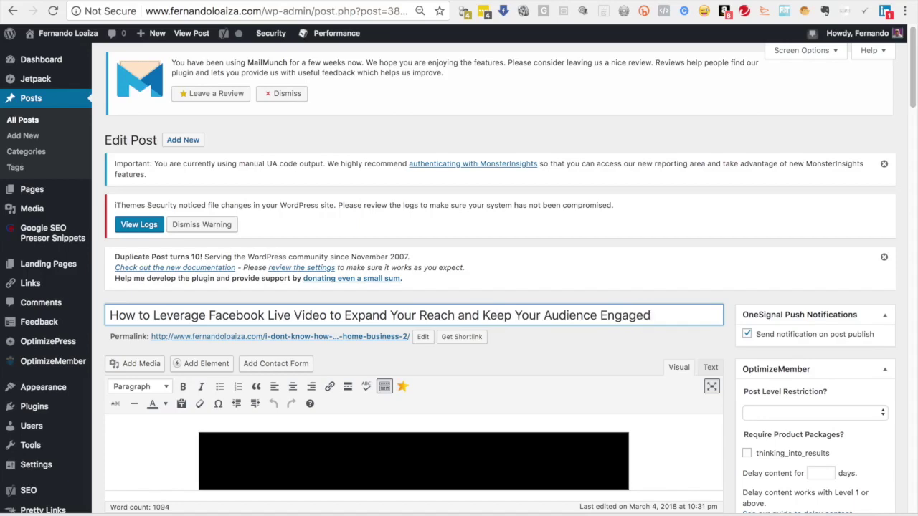
Open the settings of the post's embedded video player and copy the uploading video's link from the YouTube upload page
{"action": "scroll", "coordinate": [411, 366], "scroll_direction": "down", "scroll_amount": 4}
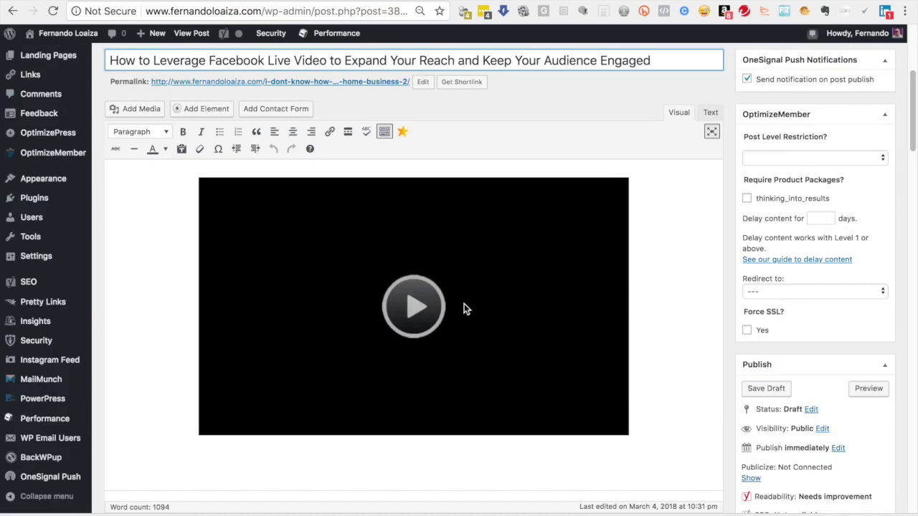
{"action": "type", "text": "d"}
{"action": "left_click", "coordinate": [428, 206]}
{"action": "left_click", "coordinate": [406, 174]}
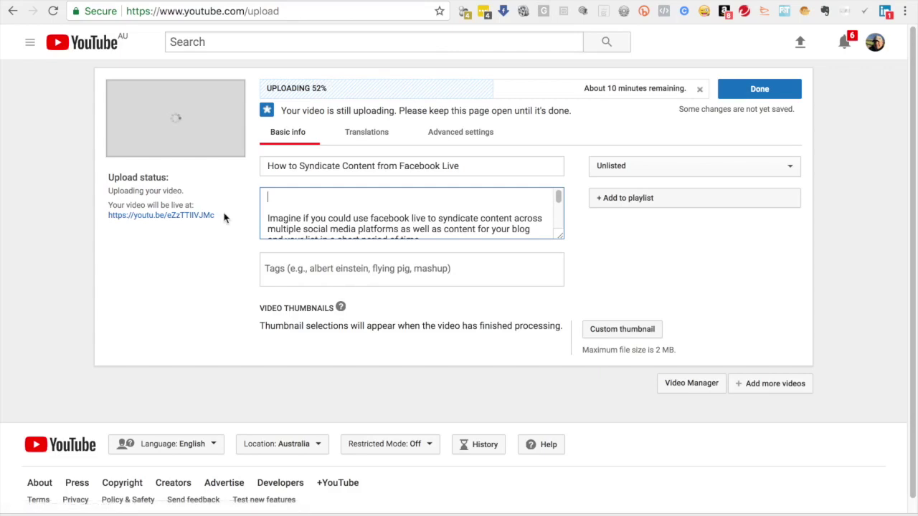
{"action": "left_click_drag", "start_coordinate": [226, 217], "coordinate": [109, 217]}
{"action": "key", "text": "super+c"}
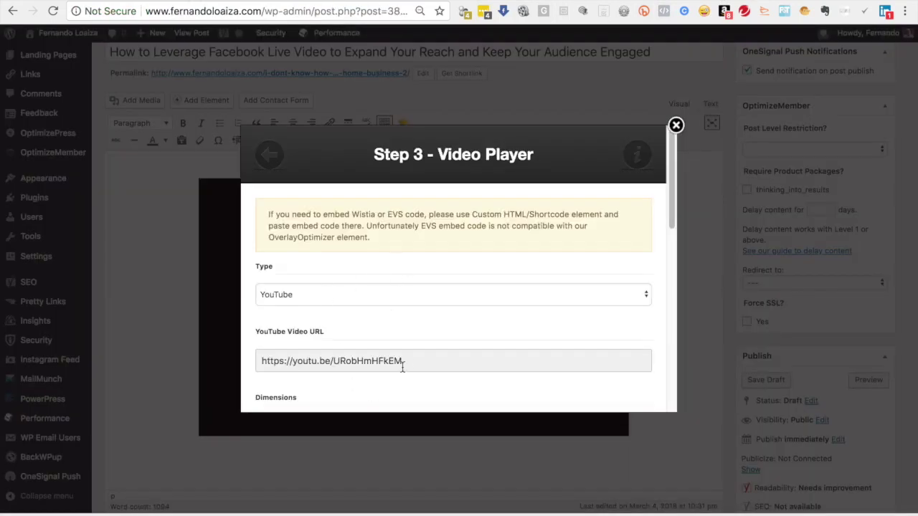
Replace the video player's YouTube Video URL with the copied link and insert the updated player into the post
{"action": "left_click", "coordinate": [279, 352]}
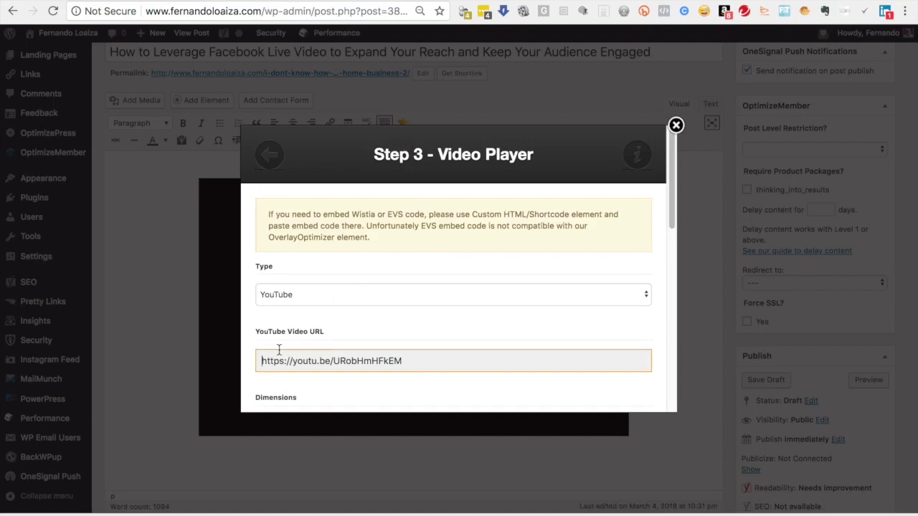
{"action": "left_click_drag", "start_coordinate": [421, 359], "coordinate": [246, 365]}
{"action": "key", "text": "super+v"}
{"action": "scroll", "coordinate": [545, 347], "scroll_direction": "down", "scroll_amount": 2}
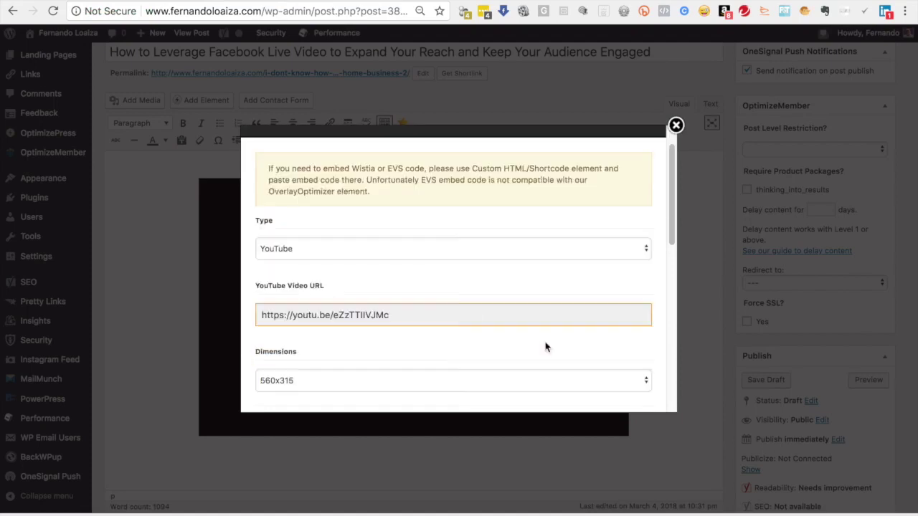
{"action": "scroll", "coordinate": [545, 347], "scroll_direction": "down", "scroll_amount": 10}
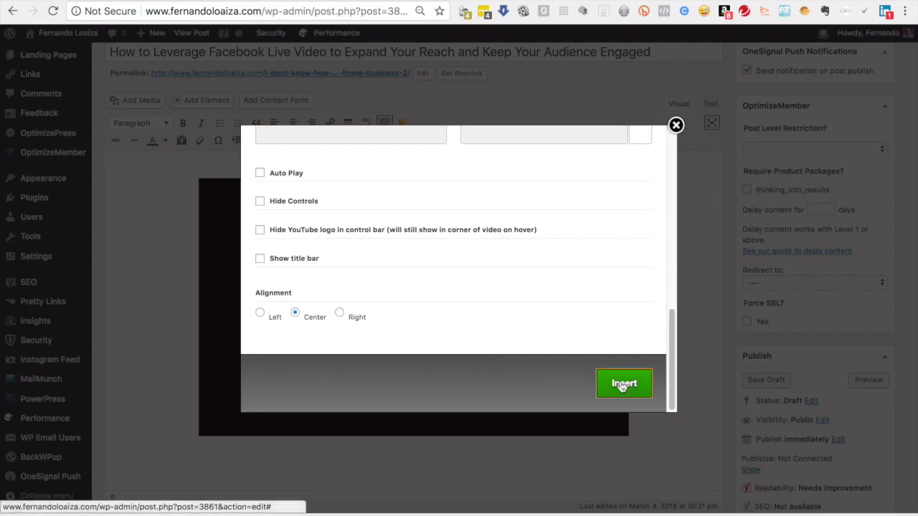
{"action": "left_click", "coordinate": [623, 385]}
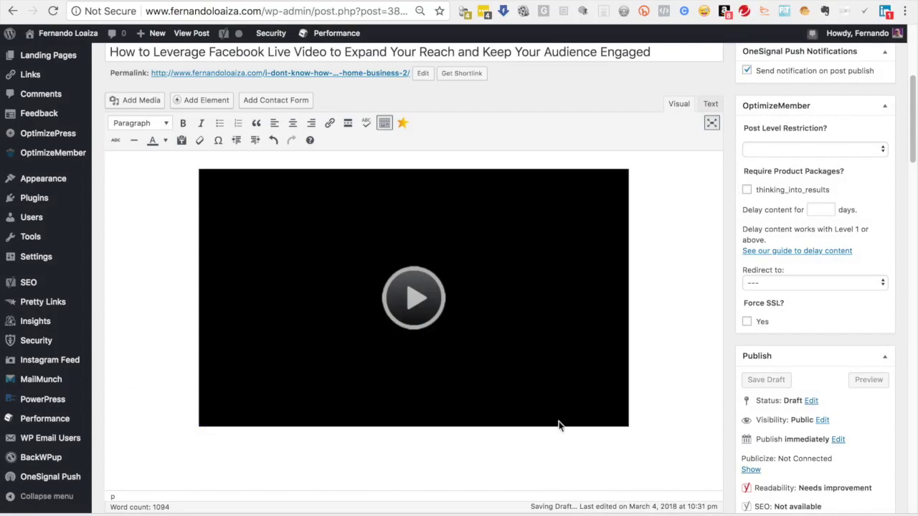
Copy the full post title and use it as the new permalink slug, replacing the one inherited from the cloned post
{"action": "scroll", "coordinate": [555, 437], "scroll_direction": "down", "scroll_amount": 5}
{"action": "scroll", "coordinate": [556, 432], "scroll_direction": "down", "scroll_amount": 4}
{"action": "scroll", "coordinate": [470, 293], "scroll_direction": "up", "scroll_amount": 5}
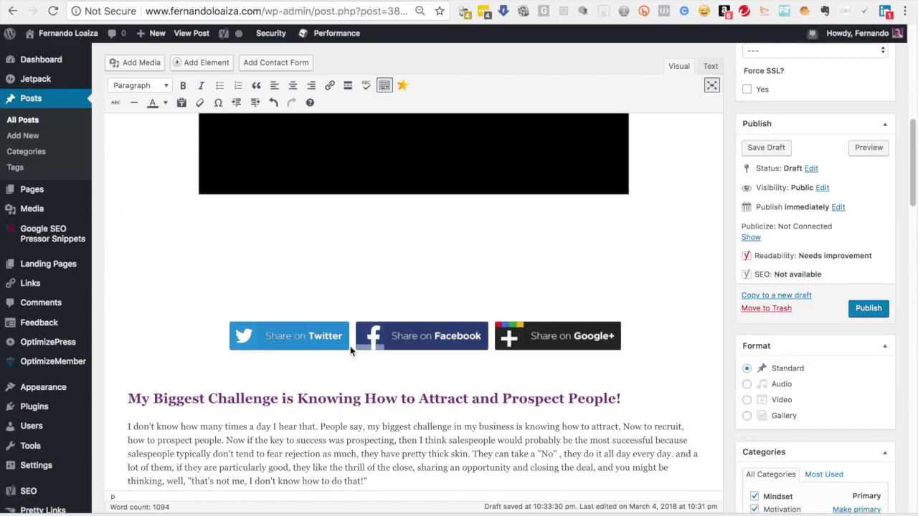
{"action": "scroll", "coordinate": [399, 390], "scroll_direction": "up", "scroll_amount": 3}
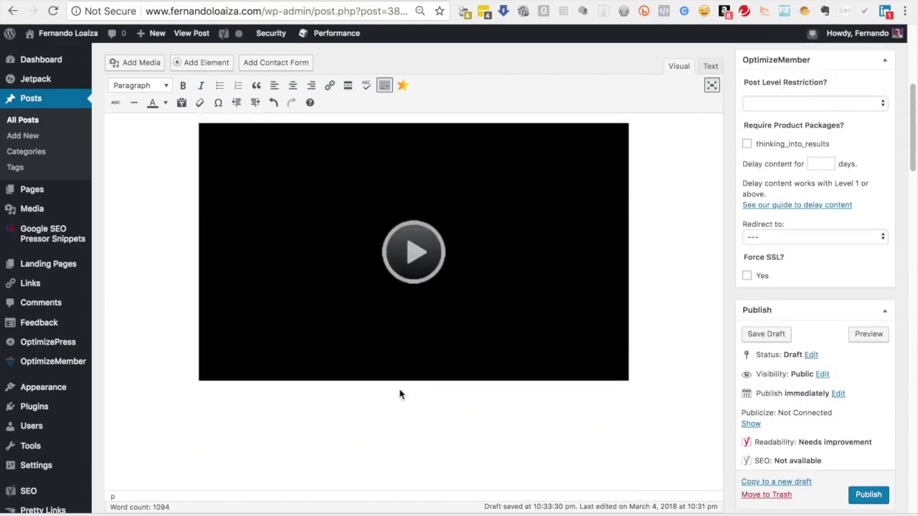
{"action": "scroll", "coordinate": [430, 412], "scroll_direction": "up", "scroll_amount": 3}
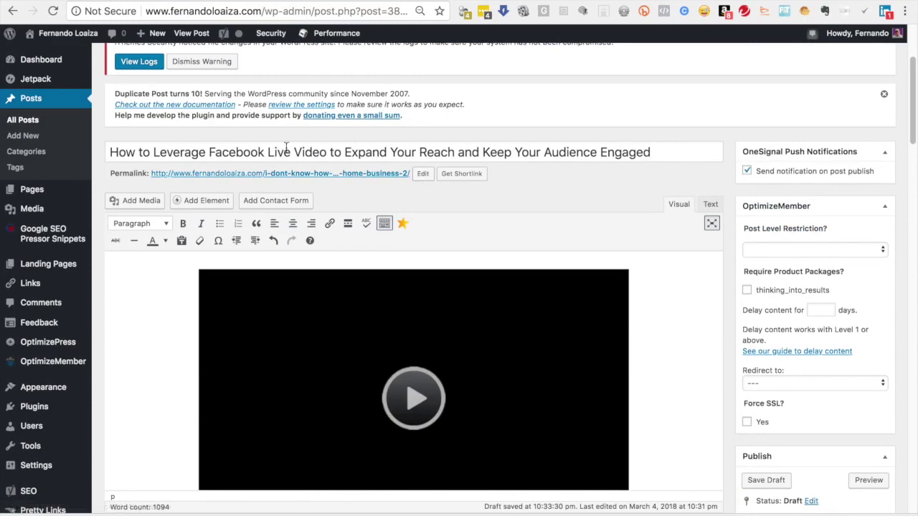
{"action": "left_click", "coordinate": [343, 151]}
{"action": "left_click_drag", "start_coordinate": [644, 152], "coordinate": [248, 152]}
{"action": "left_click_drag", "start_coordinate": [670, 150], "coordinate": [50, 152]}
{"action": "key", "text": "ctrl+c"}
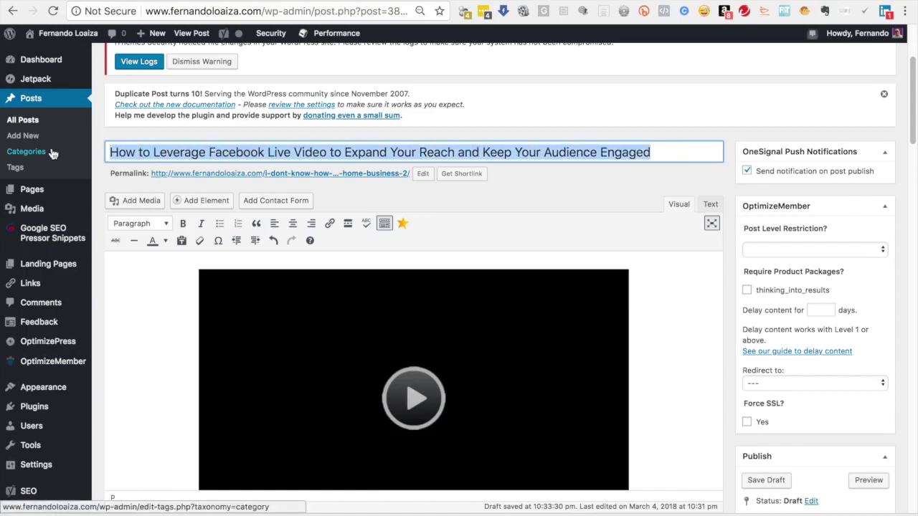
{"action": "left_click", "coordinate": [423, 177]}
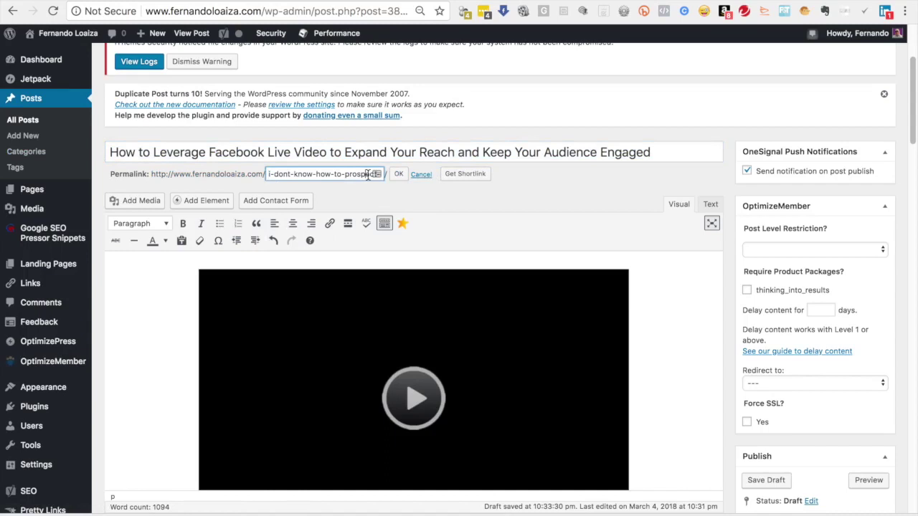
{"action": "triple_click", "coordinate": [368, 175]}
{"action": "key", "text": "ctrl+v"}
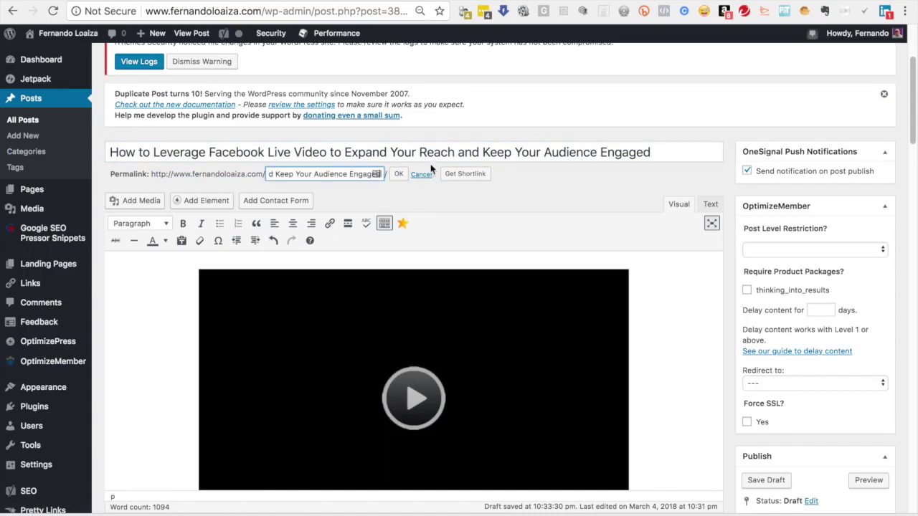
{"action": "left_click", "coordinate": [399, 175]}
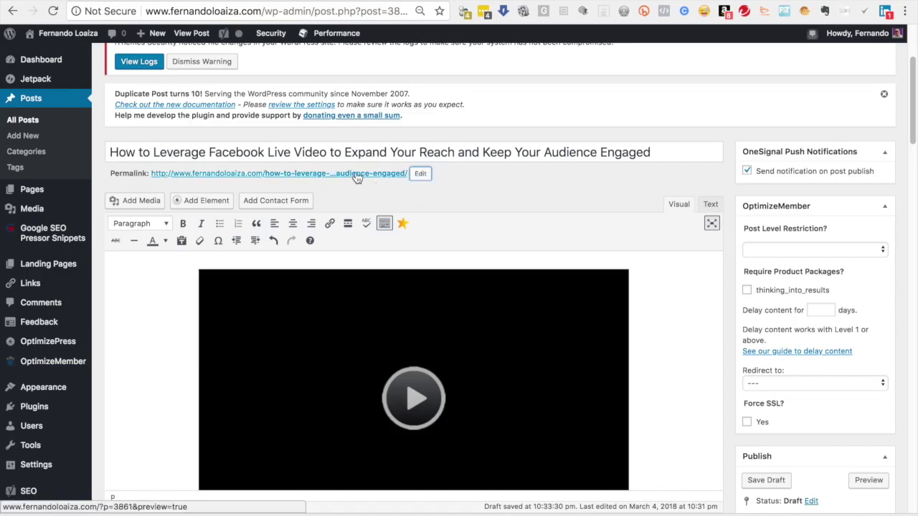
Copy the link address of the post's updated permalink
{"action": "scroll", "coordinate": [684, 322], "scroll_direction": "down", "scroll_amount": 3}
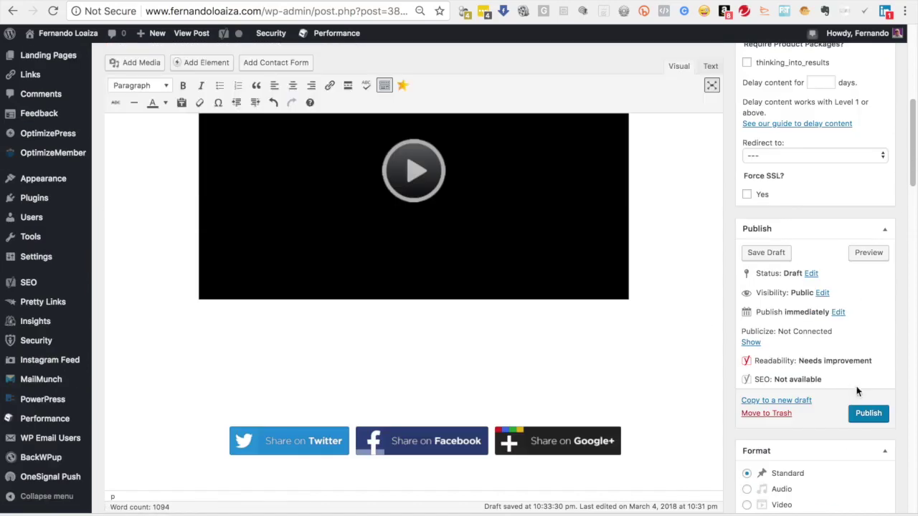
{"action": "scroll", "coordinate": [666, 307], "scroll_direction": "up", "scroll_amount": 5}
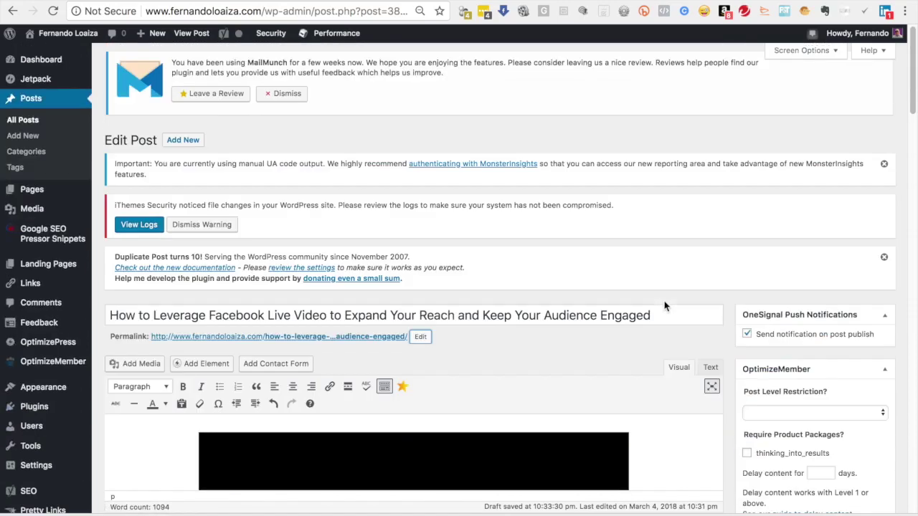
{"action": "right_click", "coordinate": [355, 334]}
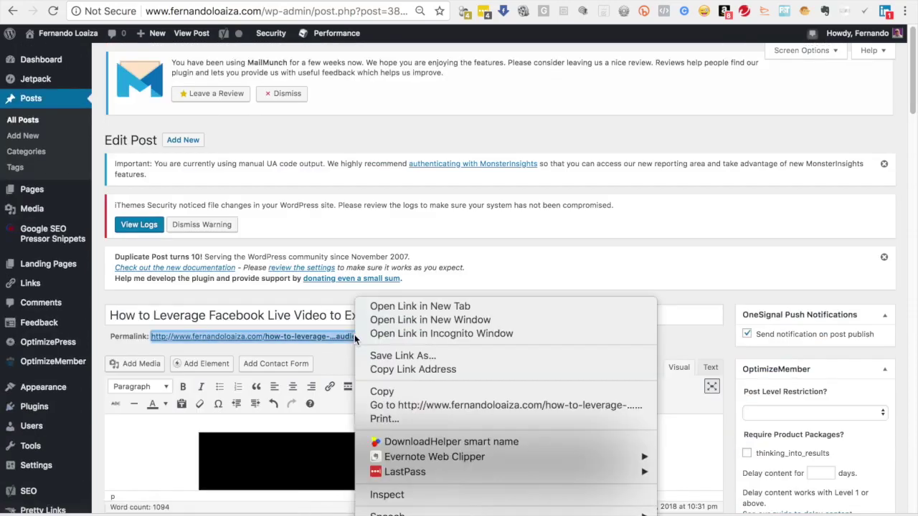
{"action": "left_click", "coordinate": [389, 370]}
{"action": "scroll", "coordinate": [633, 370], "scroll_direction": "down", "scroll_amount": 5}
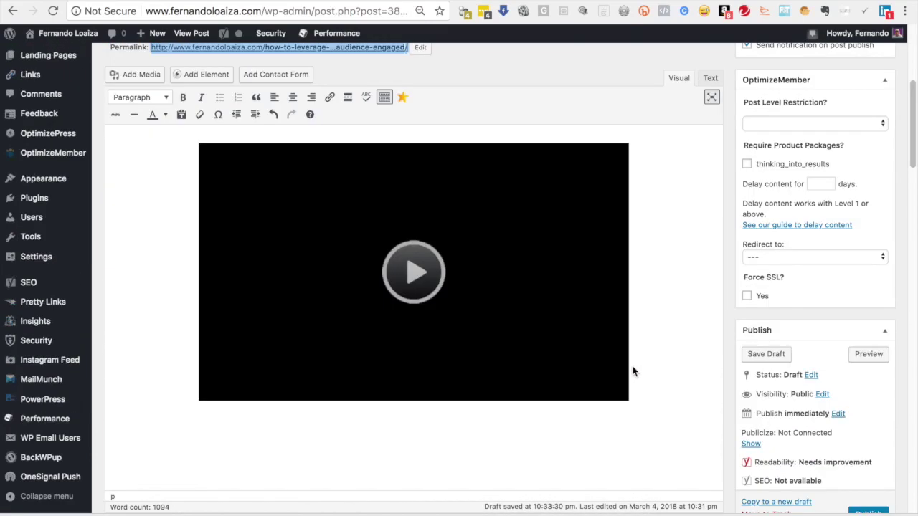
{"action": "scroll", "coordinate": [634, 373], "scroll_direction": "down", "scroll_amount": 4}
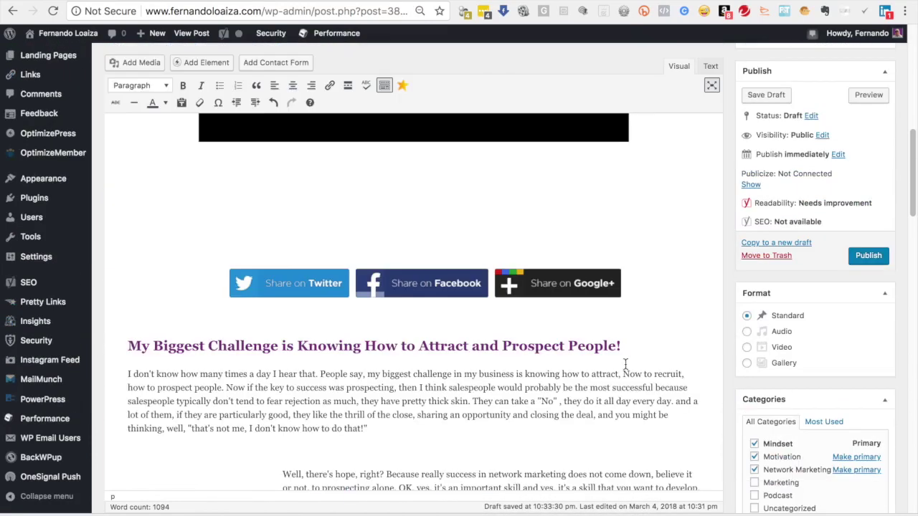
{"action": "left_click", "coordinate": [307, 285]}
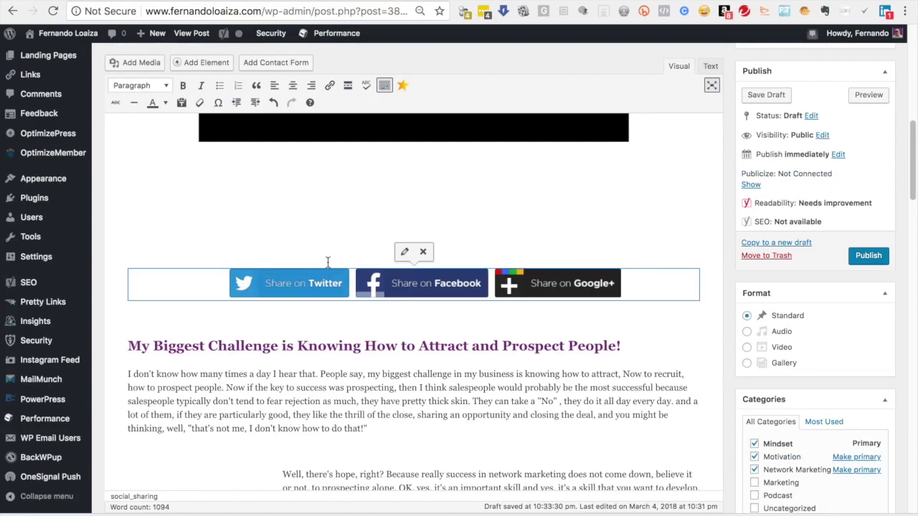
{"action": "left_click", "coordinate": [404, 261]}
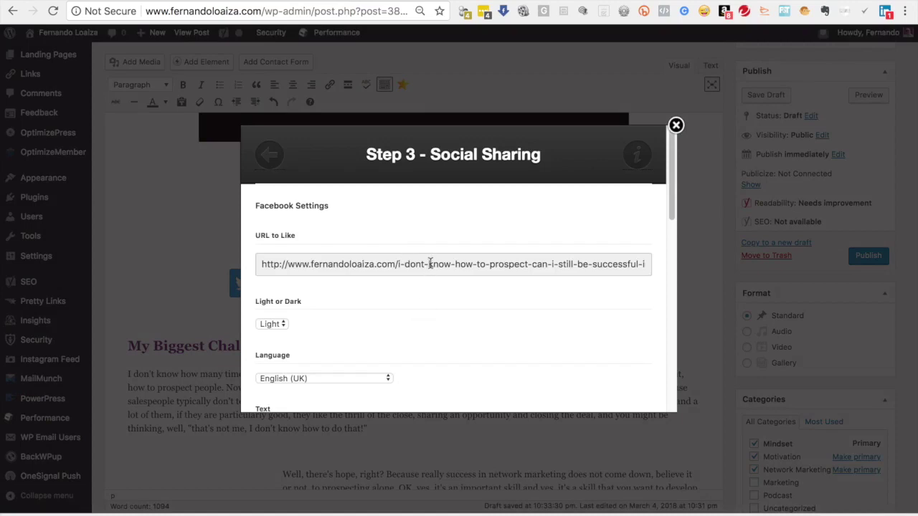
{"action": "triple_click", "coordinate": [429, 264]}
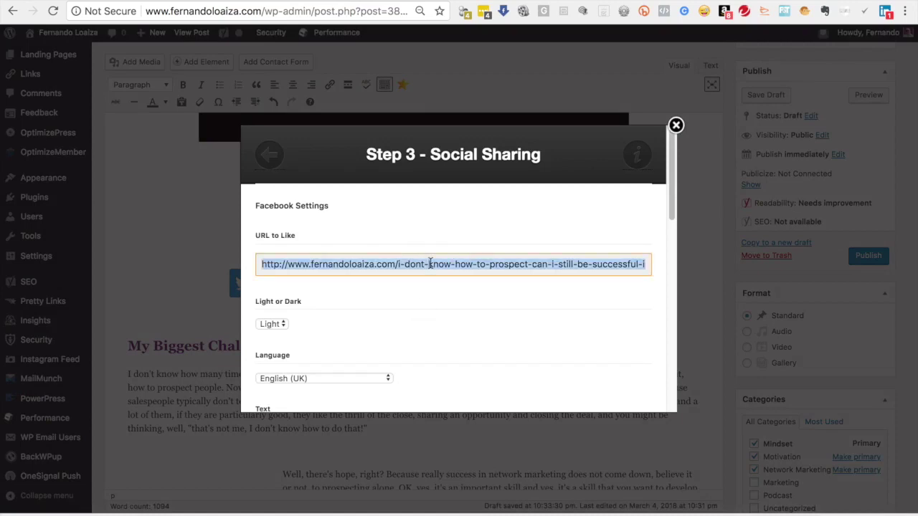
{"action": "key", "text": "super+v"}
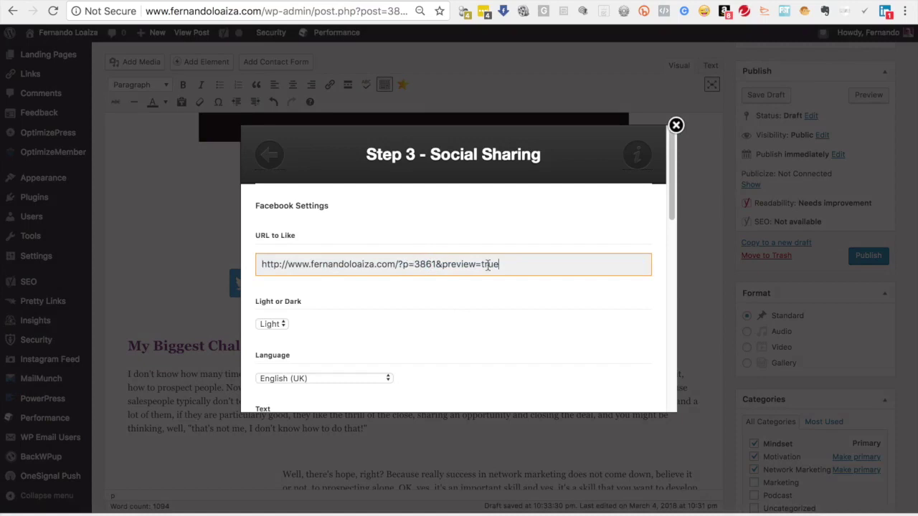
{"action": "key", "text": "super+a"}
{"action": "key", "text": "Right"}
{"action": "key", "text": "super+a"}
{"action": "left_click", "coordinate": [270, 160]}
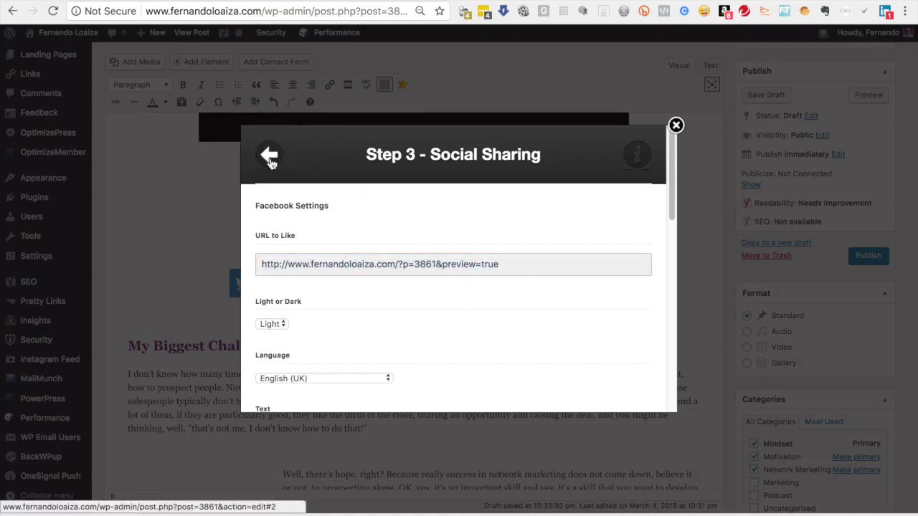
{"action": "left_click", "coordinate": [676, 125]}
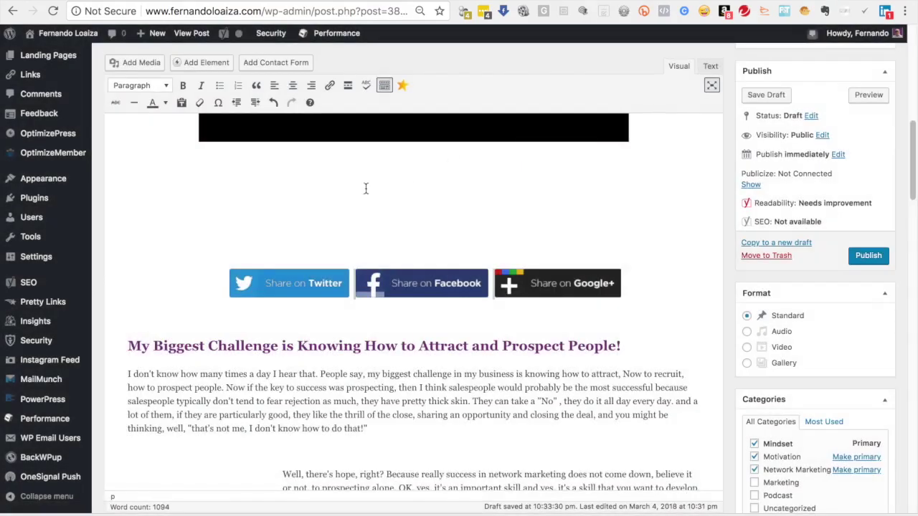
Publish the post and copy the web address of the live post page
{"action": "left_click", "coordinate": [866, 256]}
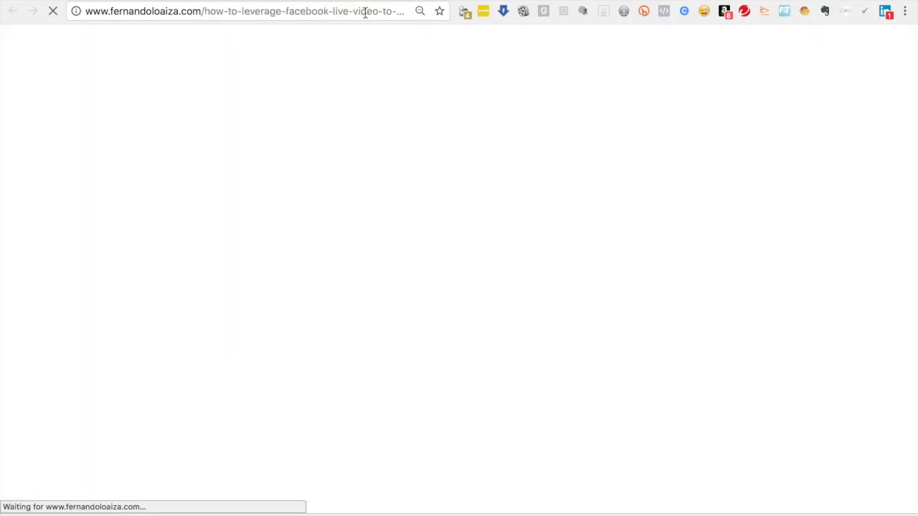
{"action": "left_click", "coordinate": [365, 12]}
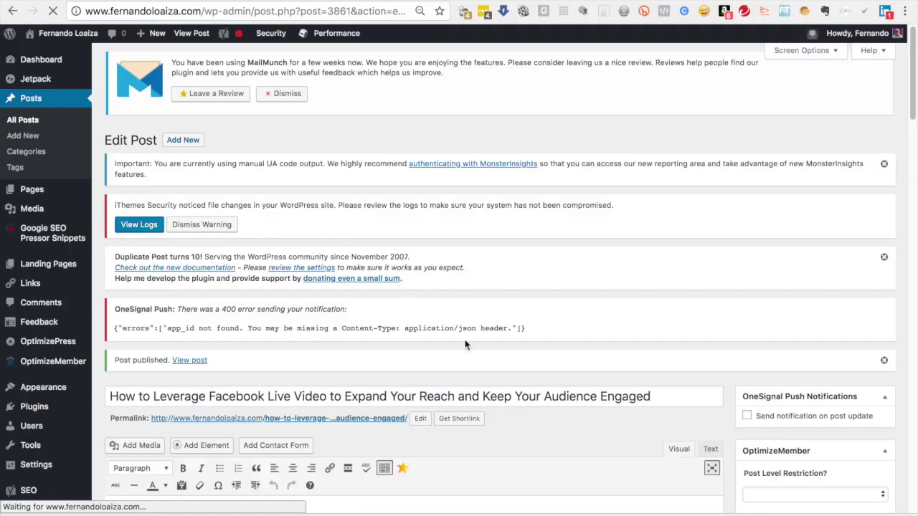
Open the settings of the social sharing buttons below the video and replace the Facebook URL to Like with the published post's link
{"action": "scroll", "coordinate": [469, 381], "scroll_direction": "down", "scroll_amount": 5}
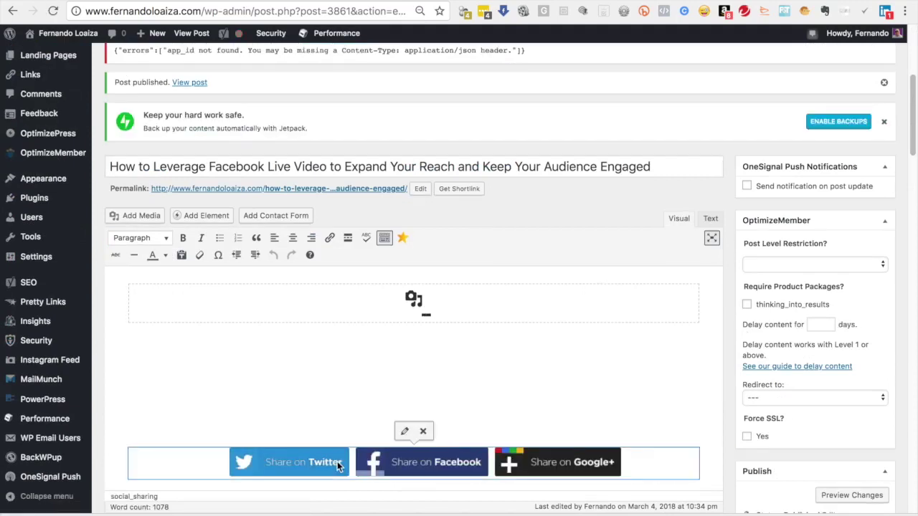
{"action": "scroll", "coordinate": [459, 439], "scroll_direction": "down", "scroll_amount": 5}
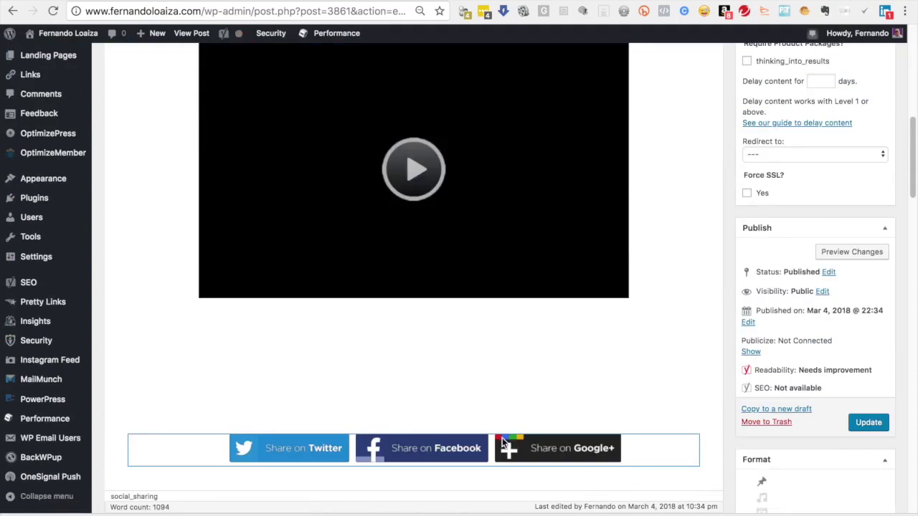
{"action": "left_click", "coordinate": [226, 448]}
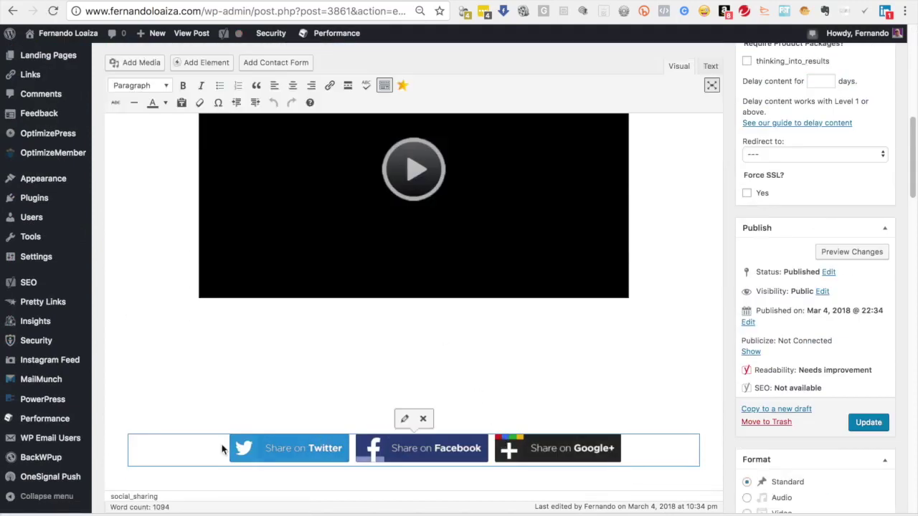
{"action": "left_click", "coordinate": [403, 423]}
{"action": "double_click", "coordinate": [402, 424]}
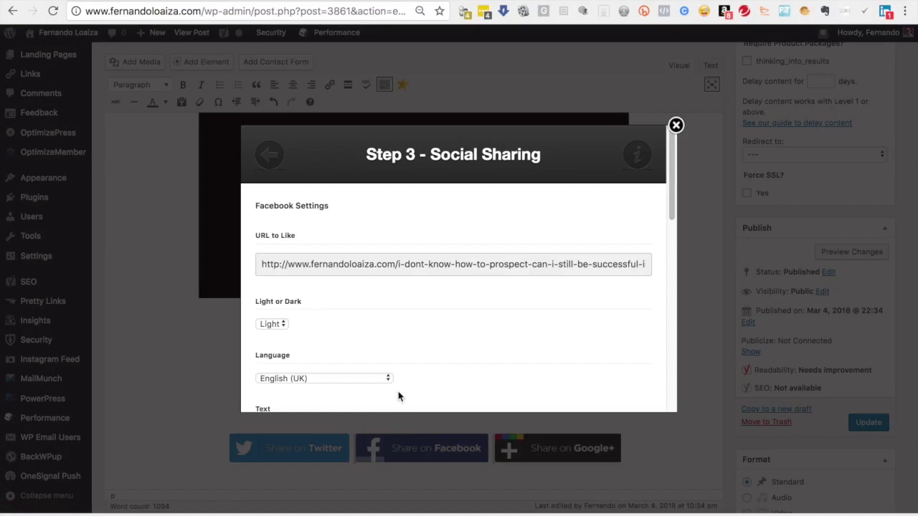
{"action": "triple_click", "coordinate": [461, 264]}
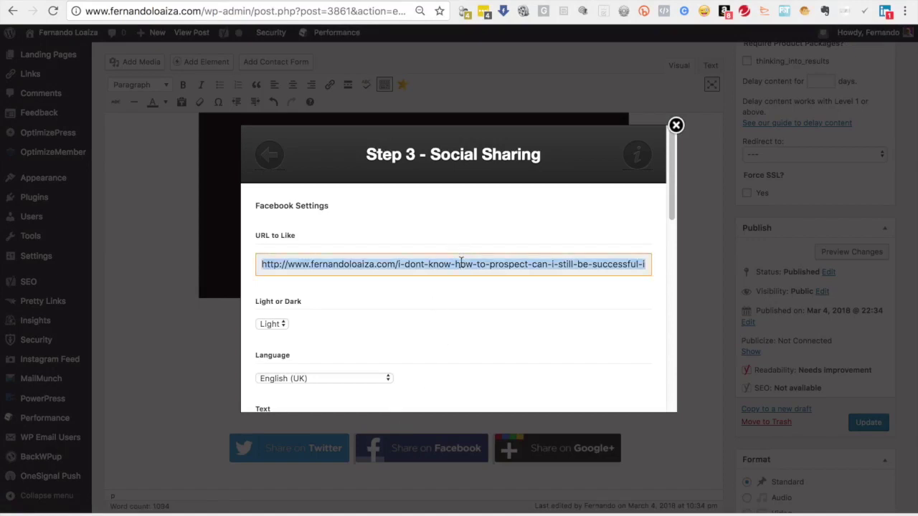
{"action": "key", "text": "ctrl+v"}
Replace the Twitter page-to-share URL and the Google +1 URL with the published post's link and insert the updated sharing buttons
{"action": "scroll", "coordinate": [514, 323], "scroll_direction": "down", "scroll_amount": 5}
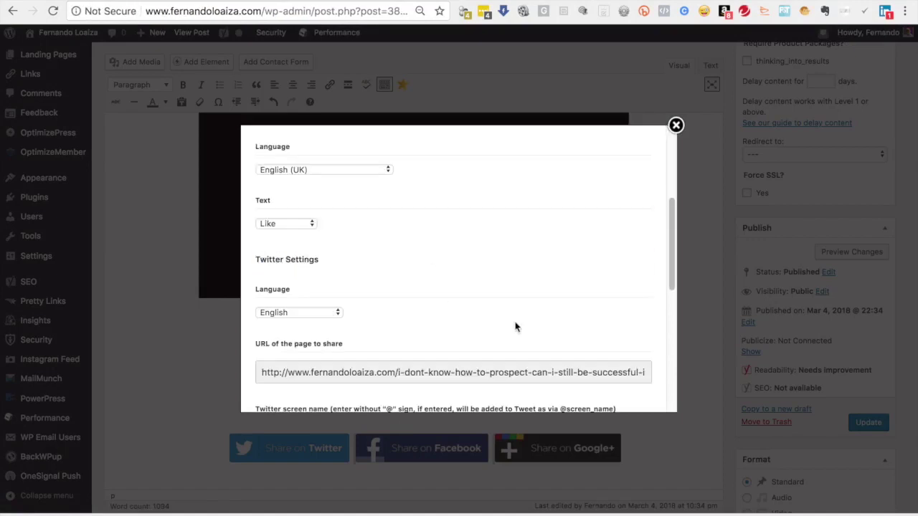
{"action": "triple_click", "coordinate": [513, 372]}
{"action": "key", "text": "ctrl+v"}
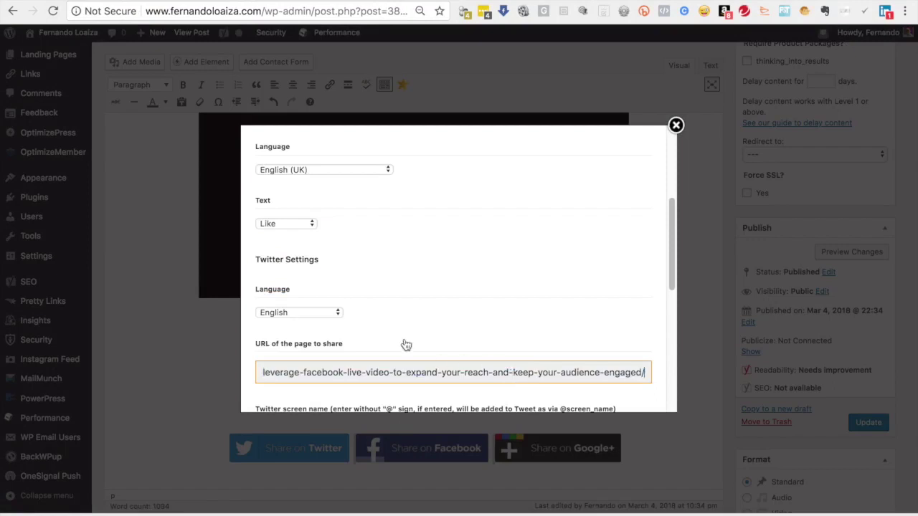
{"action": "scroll", "coordinate": [436, 307], "scroll_direction": "down", "scroll_amount": 3}
{"action": "triple_click", "coordinate": [432, 324]}
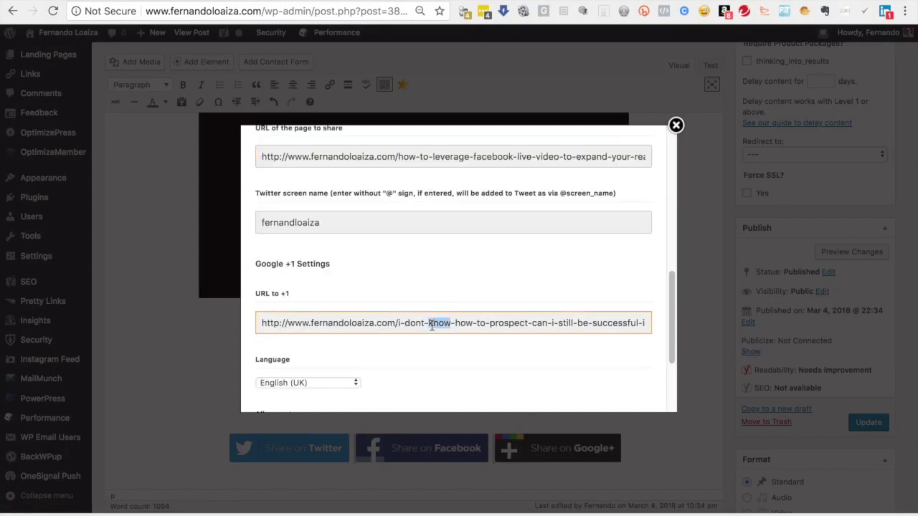
{"action": "key", "text": "ctrl+v"}
{"action": "scroll", "coordinate": [464, 360], "scroll_direction": "down", "scroll_amount": 5}
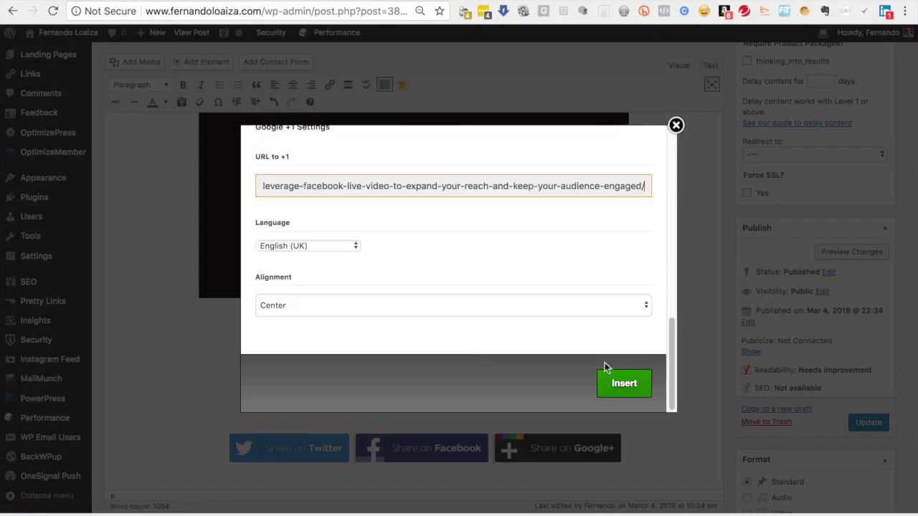
{"action": "left_click", "coordinate": [624, 383]}
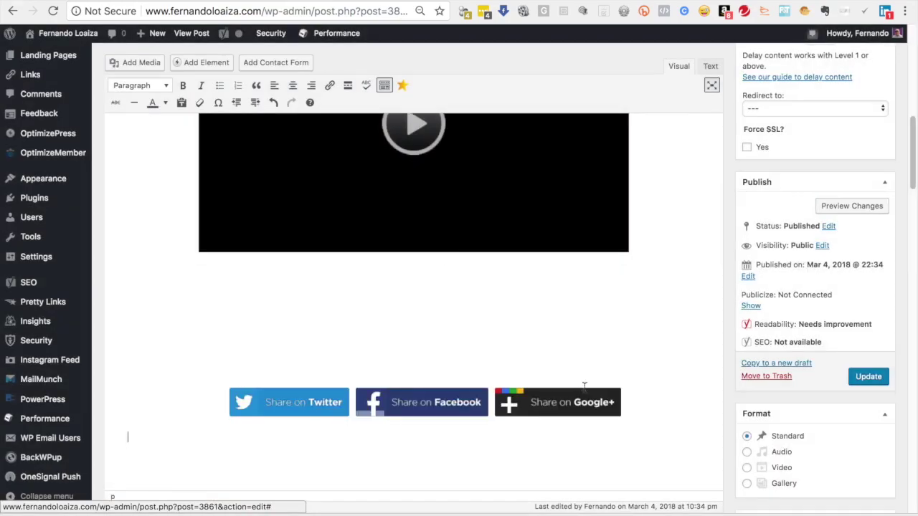
Open the settings of the social sharing buttons at the end of the post and replace their Facebook URL to Like with the new link
{"action": "scroll", "coordinate": [585, 387], "scroll_direction": "down", "scroll_amount": 15}
{"action": "scroll", "coordinate": [572, 400], "scroll_direction": "down", "scroll_amount": 10}
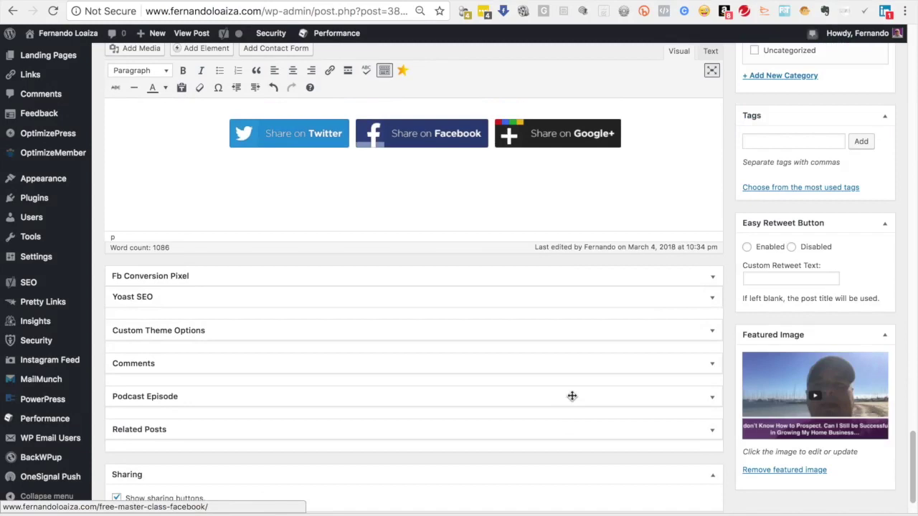
{"action": "left_click", "coordinate": [298, 132]}
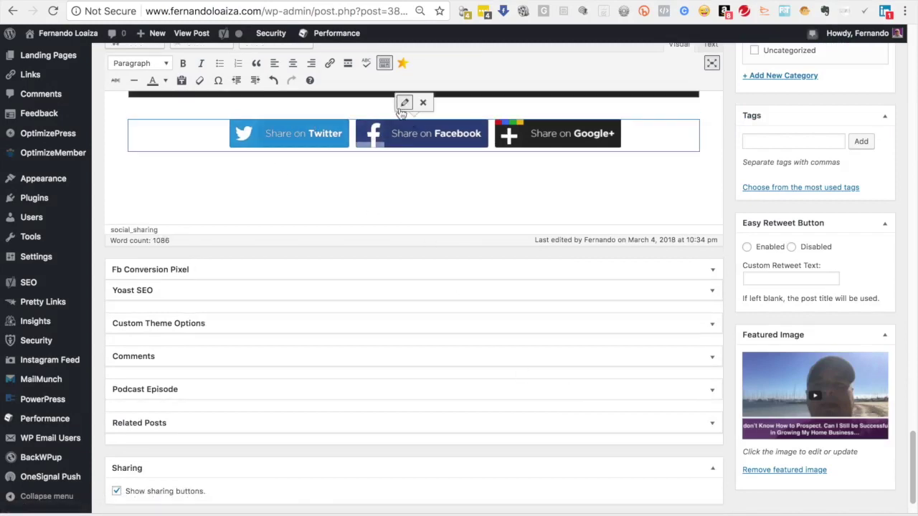
{"action": "left_click", "coordinate": [414, 168]}
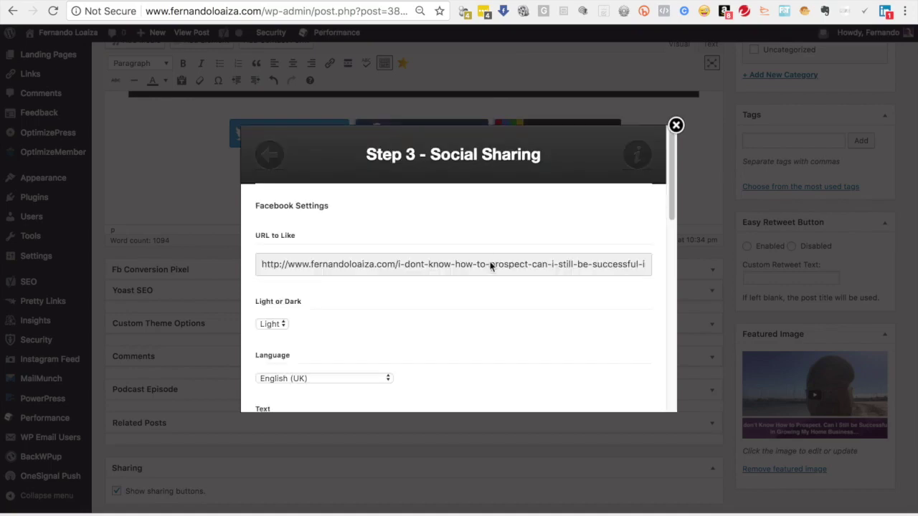
{"action": "triple_click", "coordinate": [488, 260]}
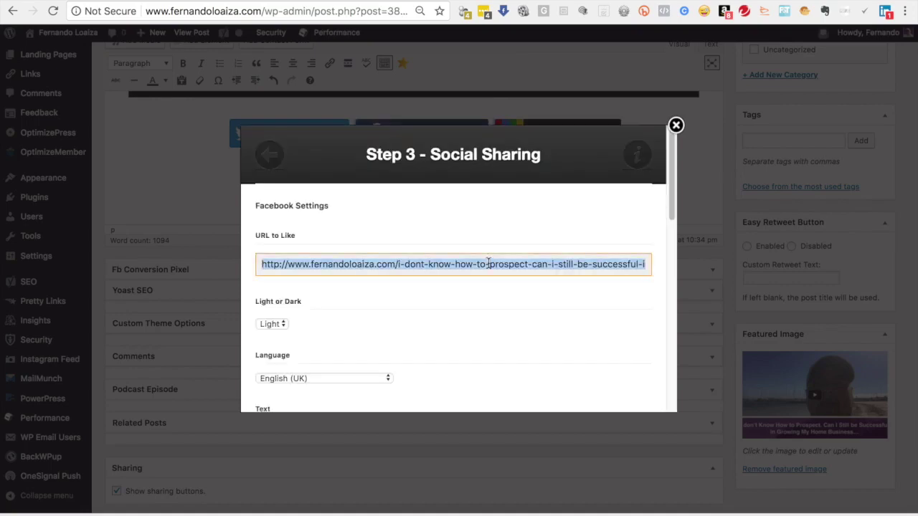
Set the end-of-post sharing buttons' Twitter and Google +1 URLs to the published post's link and insert them
{"action": "scroll", "coordinate": [488, 286], "scroll_direction": "down", "scroll_amount": 5}
{"action": "triple_click", "coordinate": [508, 172]}
{"action": "key", "text": "super+v"}
{"action": "triple_click", "coordinate": [523, 334]}
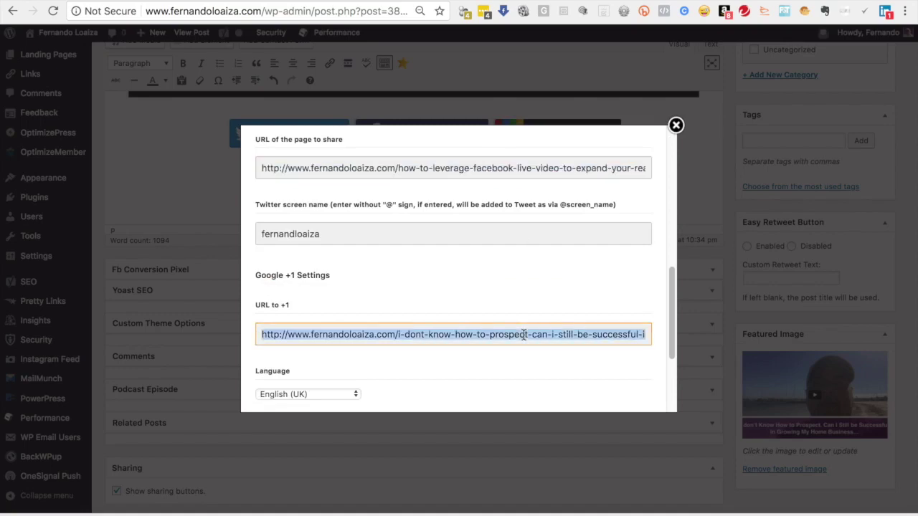
{"action": "key", "text": "super+v"}
{"action": "scroll", "coordinate": [551, 362], "scroll_direction": "down", "scroll_amount": 3}
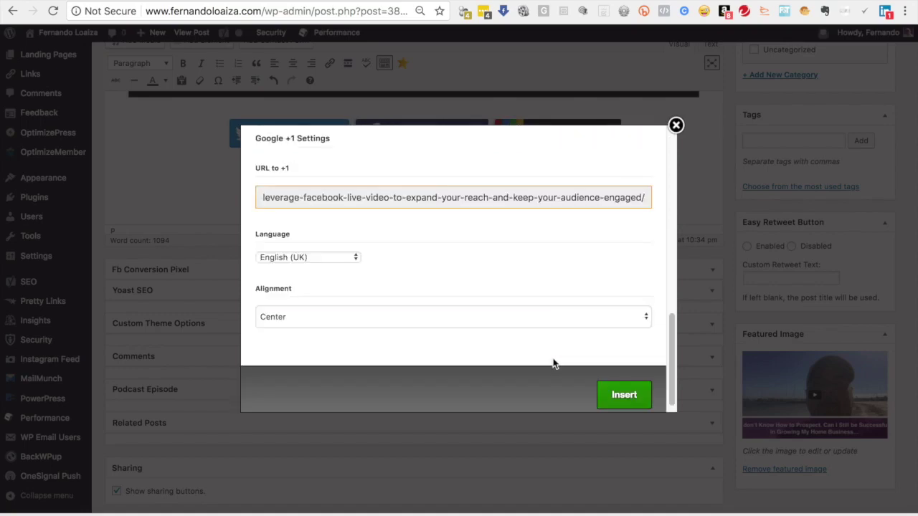
{"action": "left_click", "coordinate": [624, 393]}
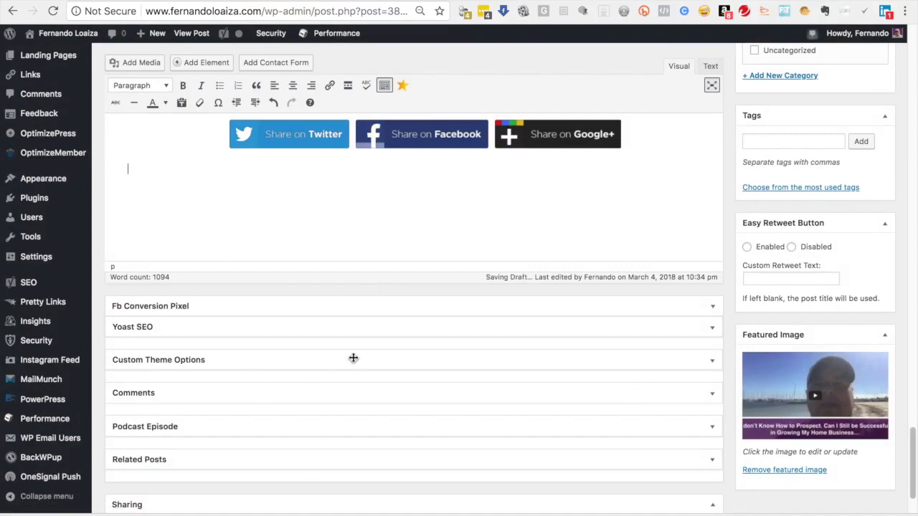
Delete the cloned post's body text from the "My Biggest Challenge" heading down to the Free Masterclass banner
{"action": "scroll", "coordinate": [423, 282], "scroll_direction": "up", "scroll_amount": 20}
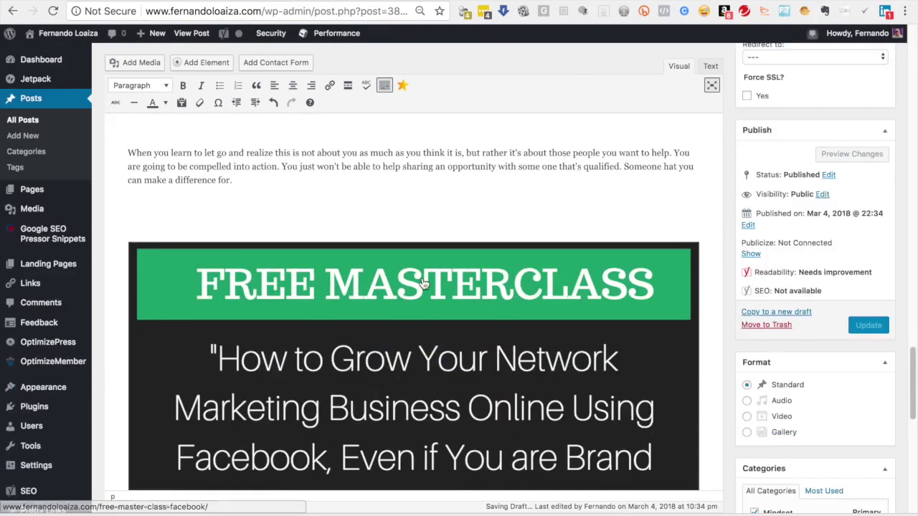
{"action": "scroll", "coordinate": [422, 279], "scroll_direction": "down", "scroll_amount": 15}
{"action": "scroll", "coordinate": [422, 279], "scroll_direction": "up", "scroll_amount": 3}
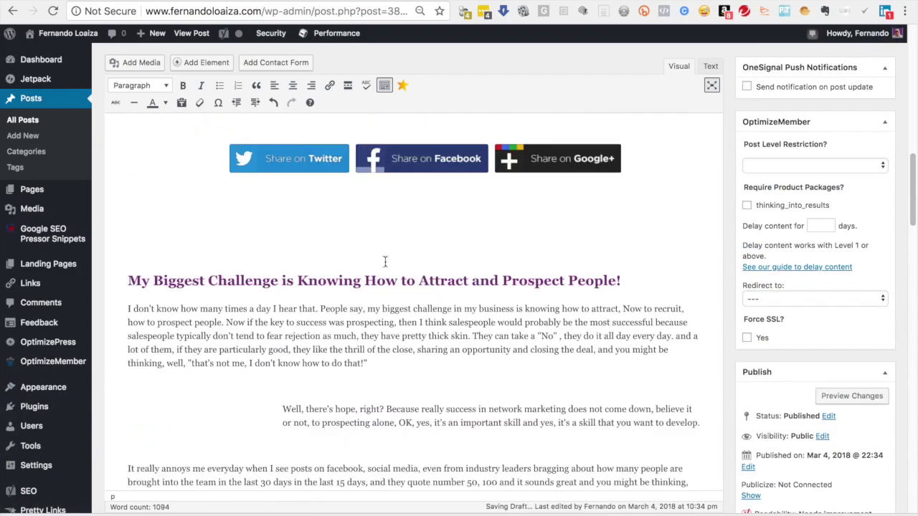
{"action": "left_click_drag", "start_coordinate": [128, 280], "coordinate": [431, 499]}
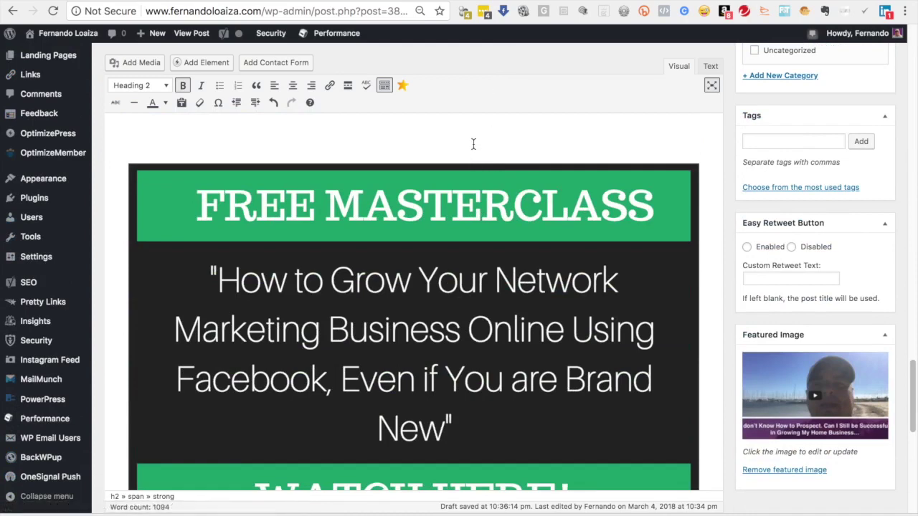
{"action": "scroll", "coordinate": [474, 144], "scroll_direction": "up", "scroll_amount": 3}
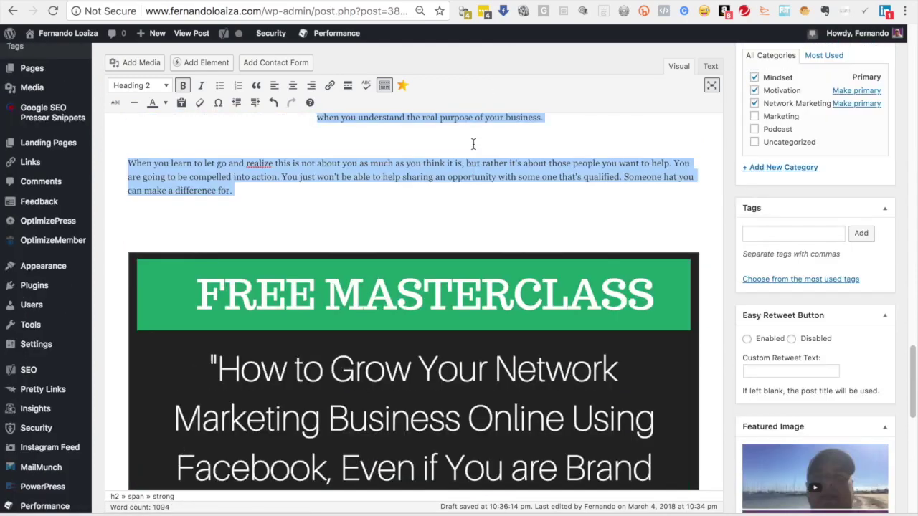
{"action": "key", "text": "BackSpace"}
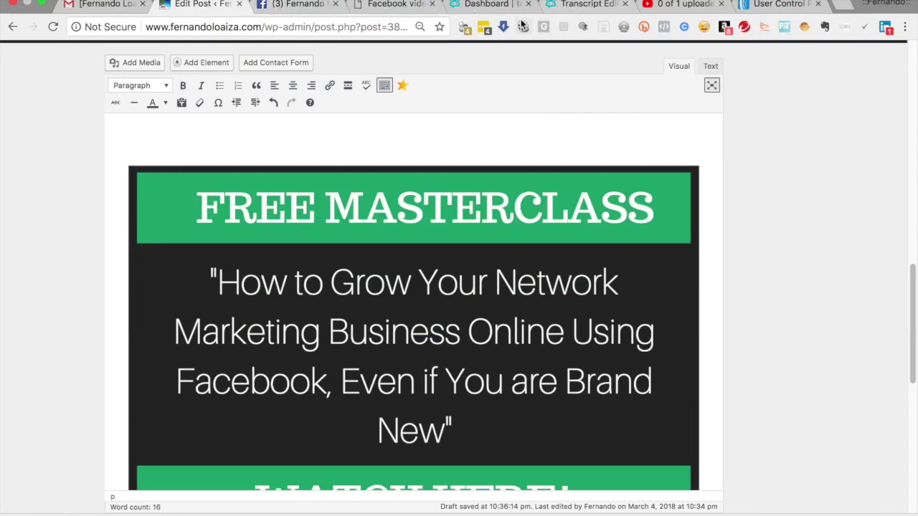
Copy the video's transcript from the Temi transcript editor and paste it into the WordPress post below the embedded video
{"action": "left_click", "coordinate": [477, 5]}
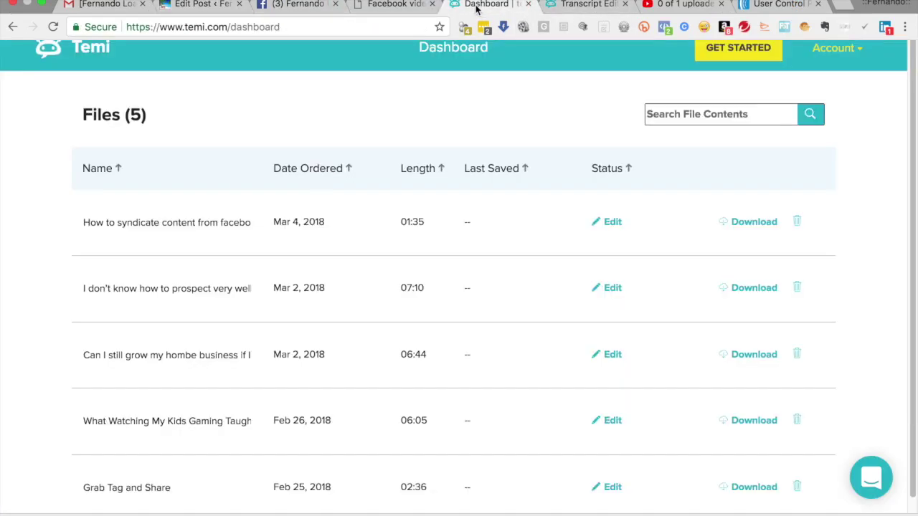
{"action": "left_click", "coordinate": [584, 4]}
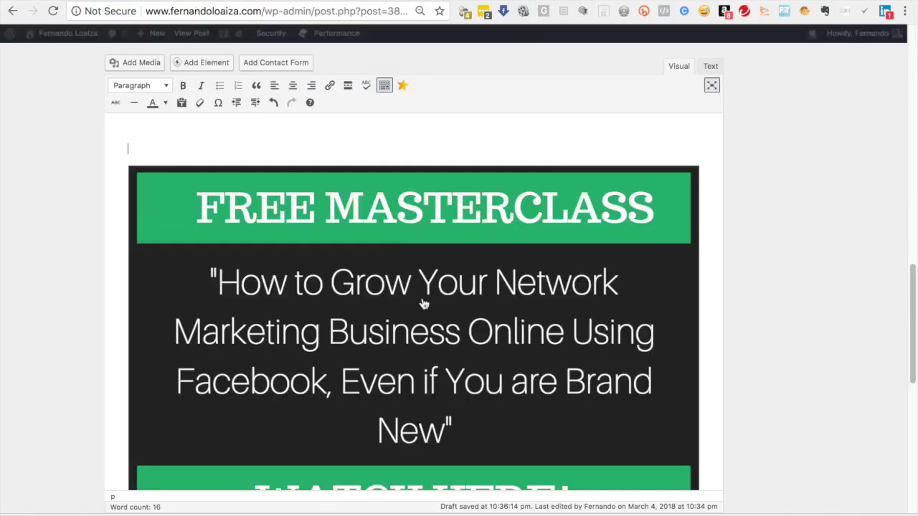
{"action": "scroll", "coordinate": [410, 348], "scroll_direction": "up", "scroll_amount": 10}
{"action": "scroll", "coordinate": [406, 343], "scroll_direction": "down", "scroll_amount": 3}
{"action": "scroll", "coordinate": [406, 344], "scroll_direction": "up", "scroll_amount": 3}
{"action": "scroll", "coordinate": [307, 424], "scroll_direction": "down", "scroll_amount": 1}
{"action": "left_click", "coordinate": [312, 433]}
{"action": "key", "text": "super+v"}
{"action": "scroll", "coordinate": [402, 442], "scroll_direction": "down", "scroll_amount": 3}
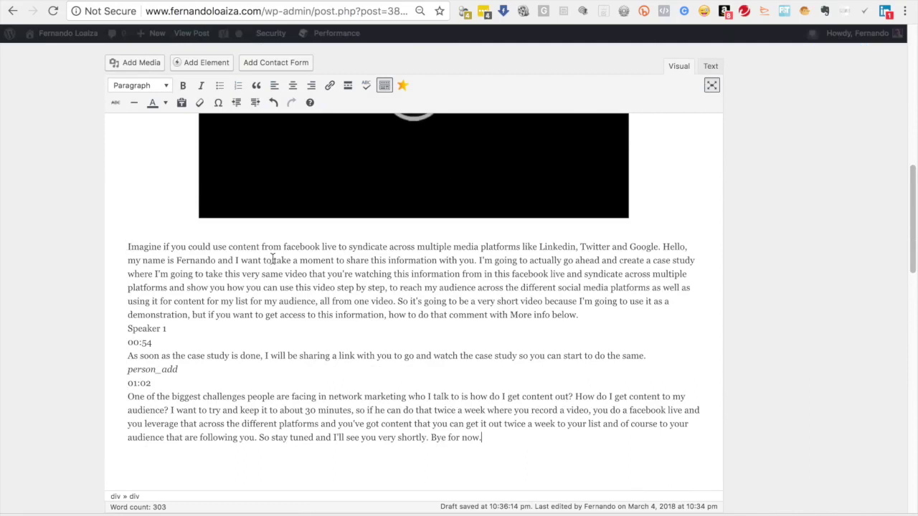
Separate the transcript's opening "Imagine if you could use content" sentence and format it as Heading 2 in colour 7f3482
{"action": "left_click", "coordinate": [663, 247]}
{"action": "key", "text": "Return"}
{"action": "left_click_drag", "start_coordinate": [661, 183], "coordinate": [75, 184]}
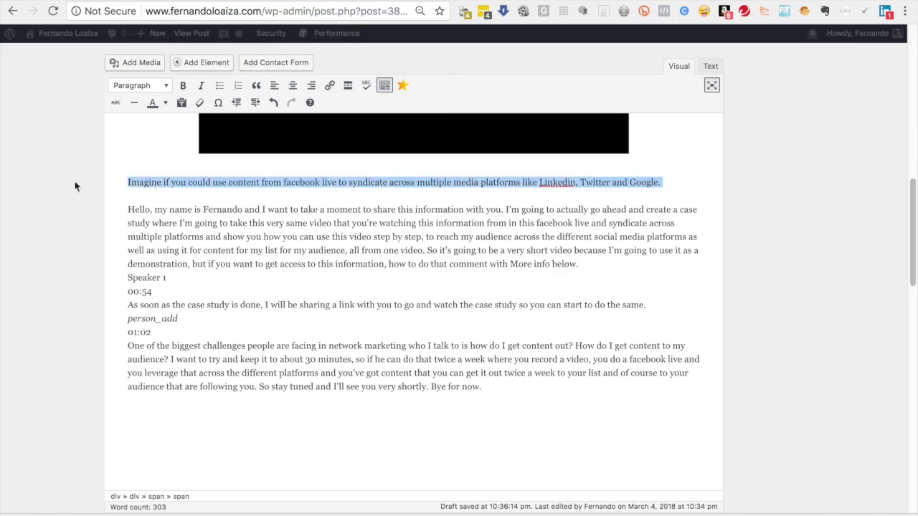
{"action": "left_click", "coordinate": [165, 103]}
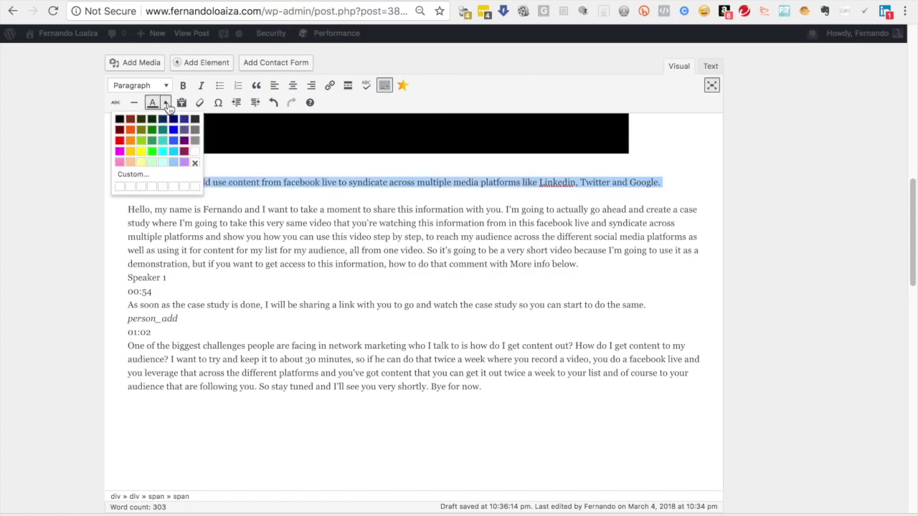
{"action": "left_click", "coordinate": [133, 175]}
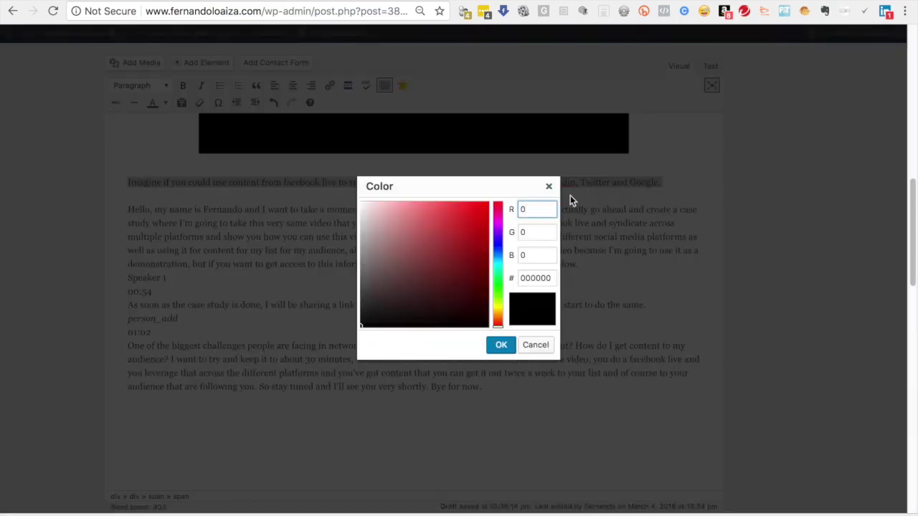
{"action": "left_click", "coordinate": [548, 278]}
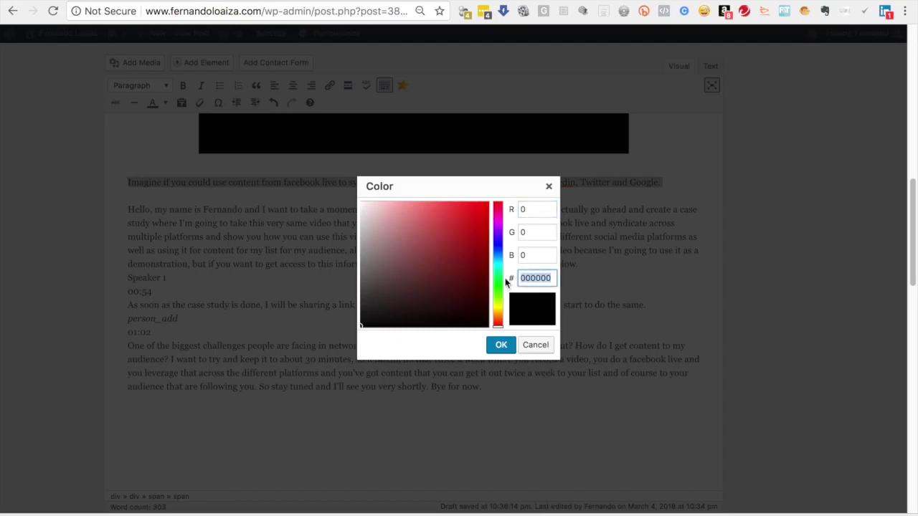
{"action": "type", "text": "7f3482"}
{"action": "left_click", "coordinate": [501, 346]}
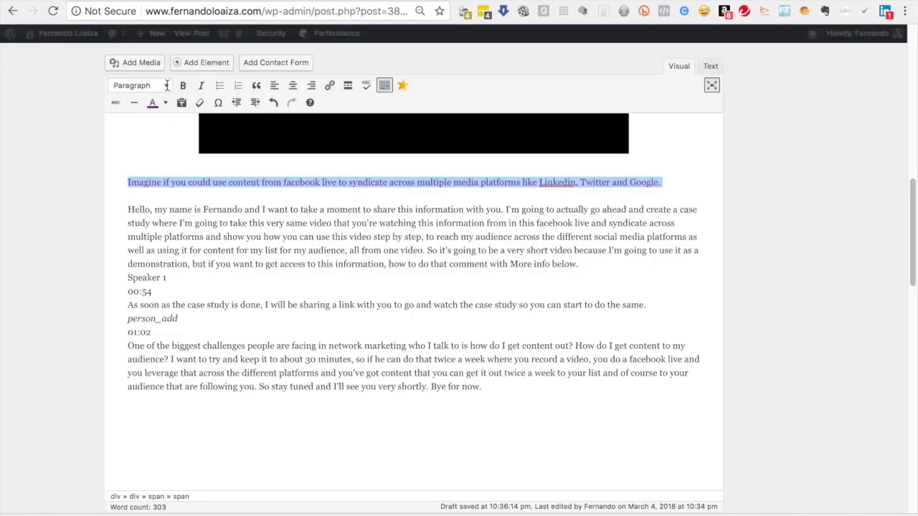
{"action": "left_click", "coordinate": [164, 86]}
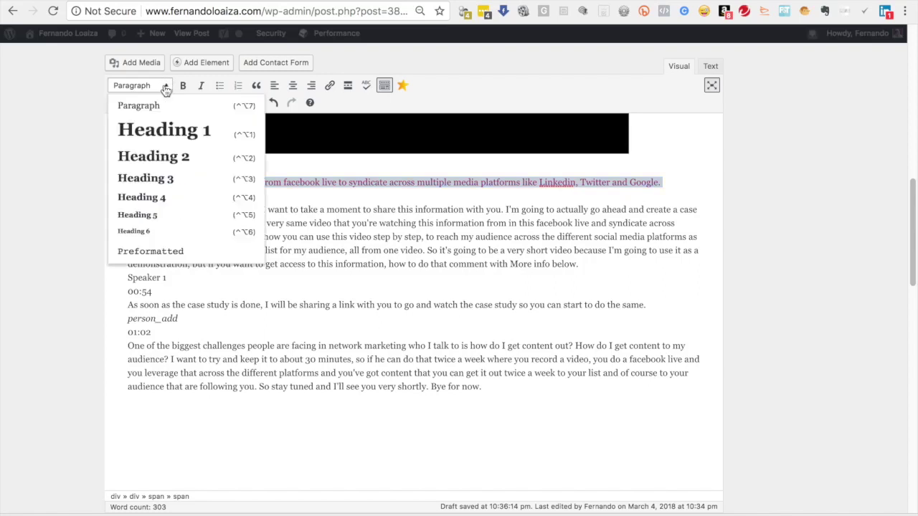
{"action": "left_click", "coordinate": [149, 164]}
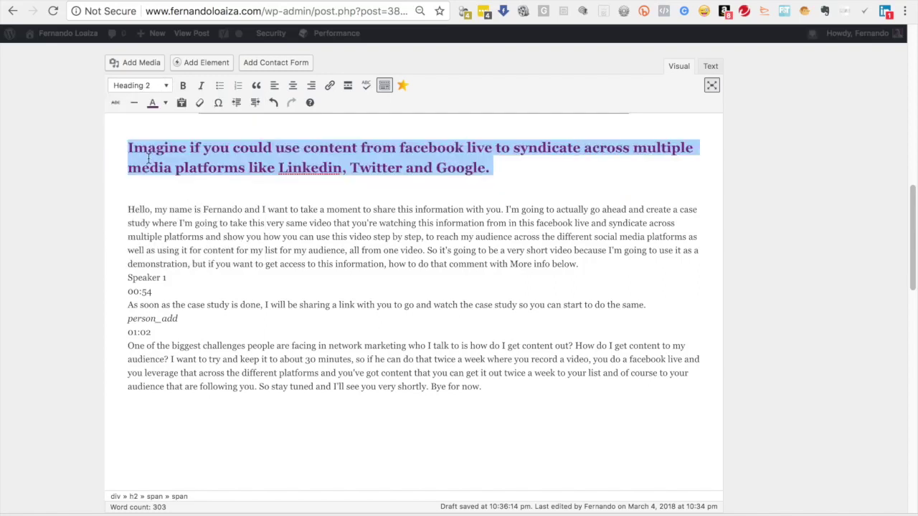
Break the rest of the transcript into spaced paragraphs and remove its speaker labels and timestamps
{"action": "left_click", "coordinate": [307, 223]}
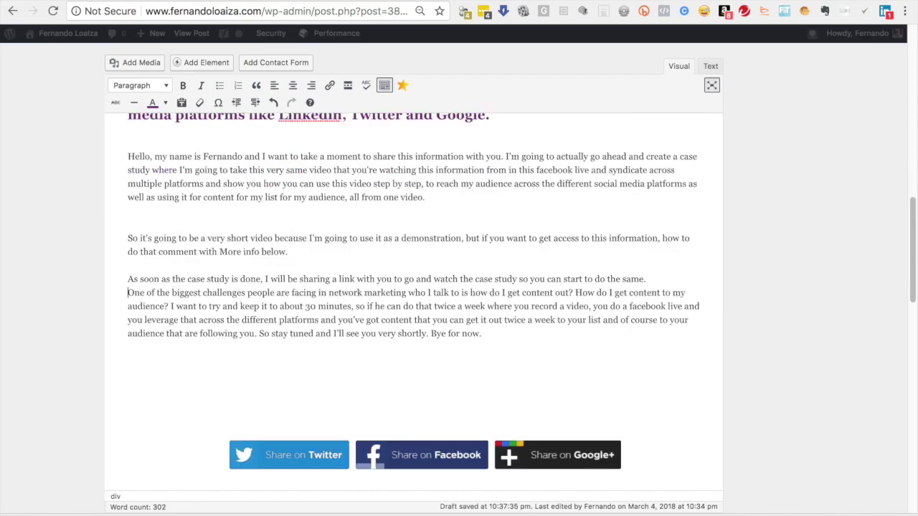
{"action": "key", "text": "Return"}
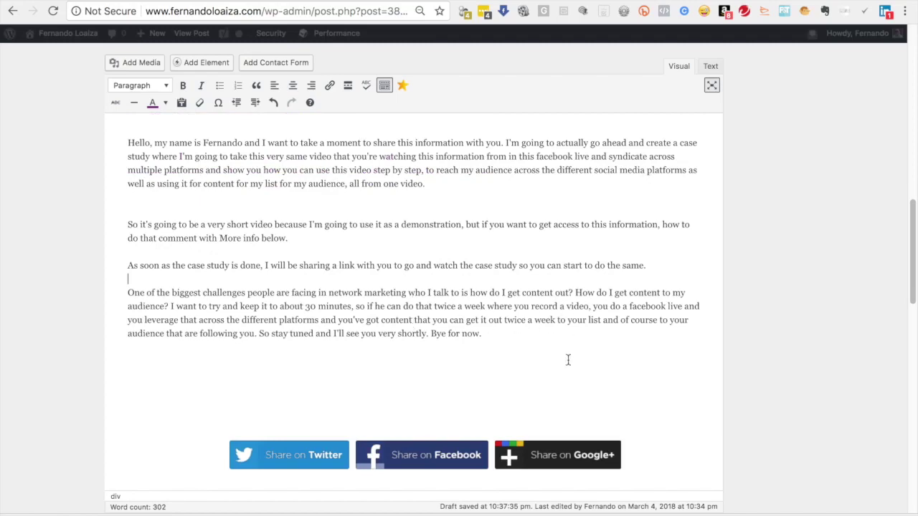
Review the post from its title through the reformatted transcript to the Free Masterclass banner and closing sharing buttons
{"action": "scroll", "coordinate": [509, 351], "scroll_direction": "up", "scroll_amount": 8}
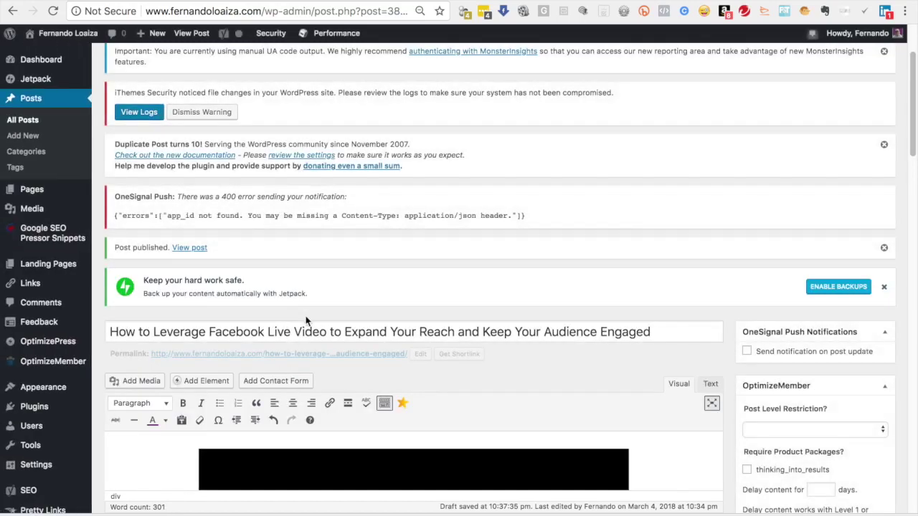
{"action": "scroll", "coordinate": [418, 398], "scroll_direction": "down", "scroll_amount": 3}
{"action": "scroll", "coordinate": [418, 398], "scroll_direction": "down", "scroll_amount": 3}
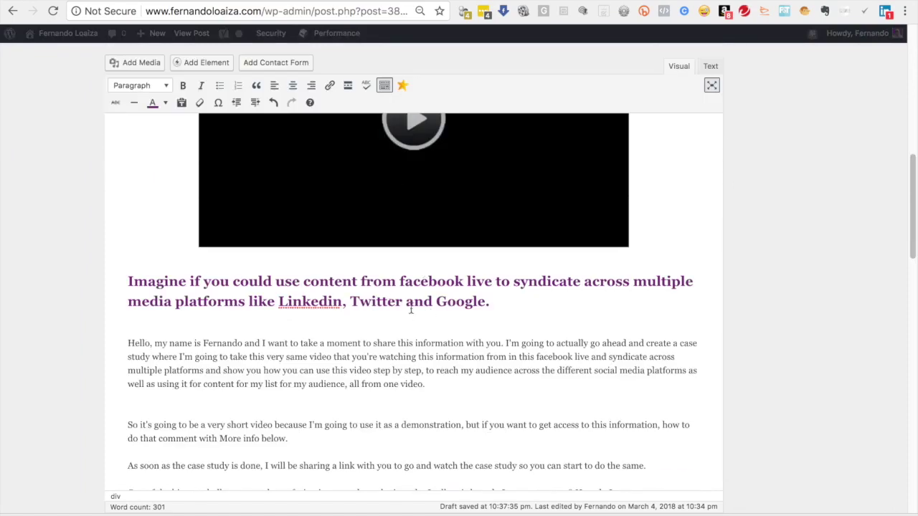
{"action": "scroll", "coordinate": [443, 357], "scroll_direction": "down", "scroll_amount": 4}
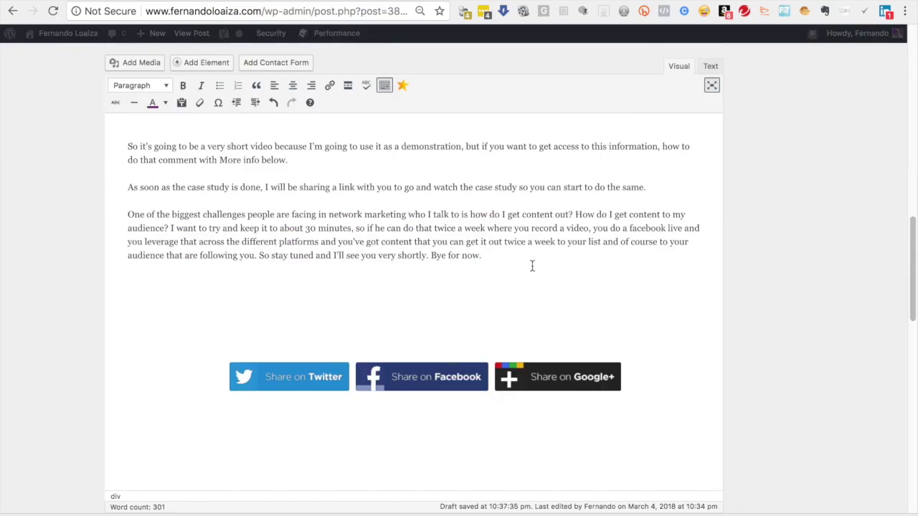
{"action": "scroll", "coordinate": [550, 374], "scroll_direction": "down", "scroll_amount": 5}
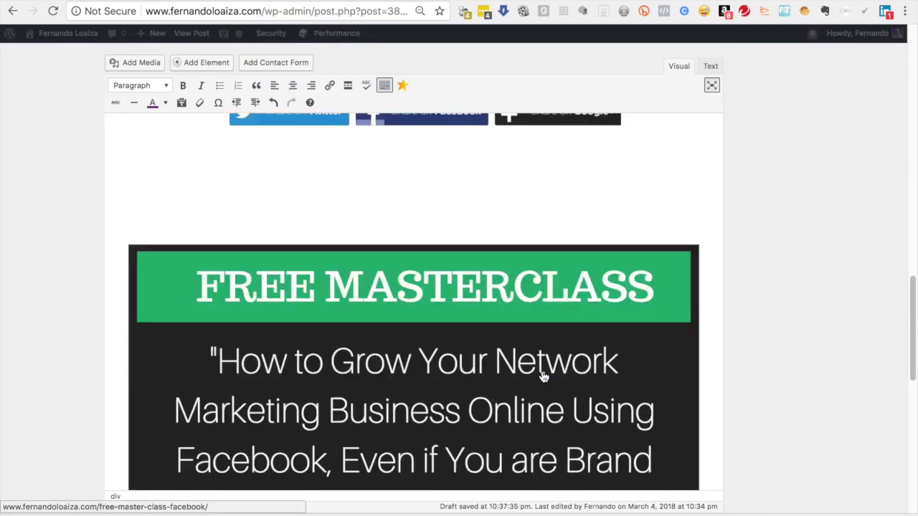
{"action": "scroll", "coordinate": [533, 374], "scroll_direction": "down", "scroll_amount": 2}
{"action": "scroll", "coordinate": [572, 342], "scroll_direction": "up", "scroll_amount": 3}
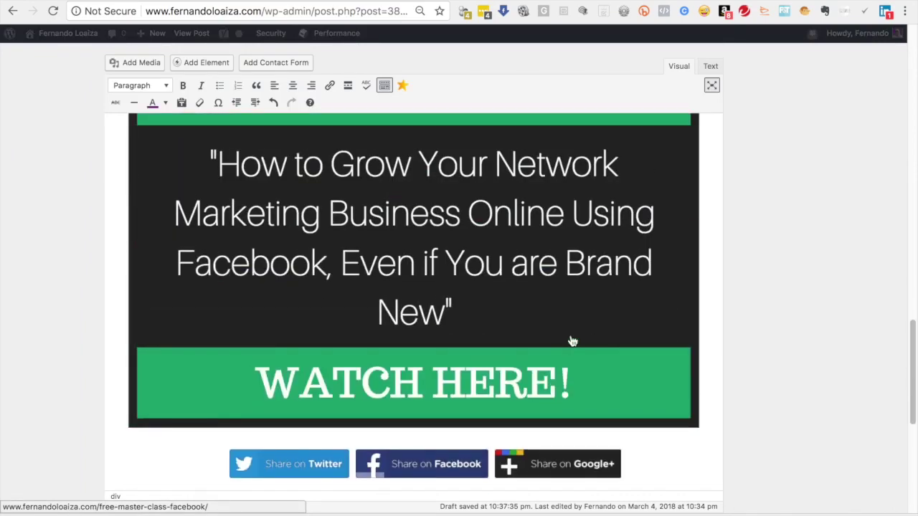
{"action": "scroll", "coordinate": [452, 382], "scroll_direction": "up", "scroll_amount": 3}
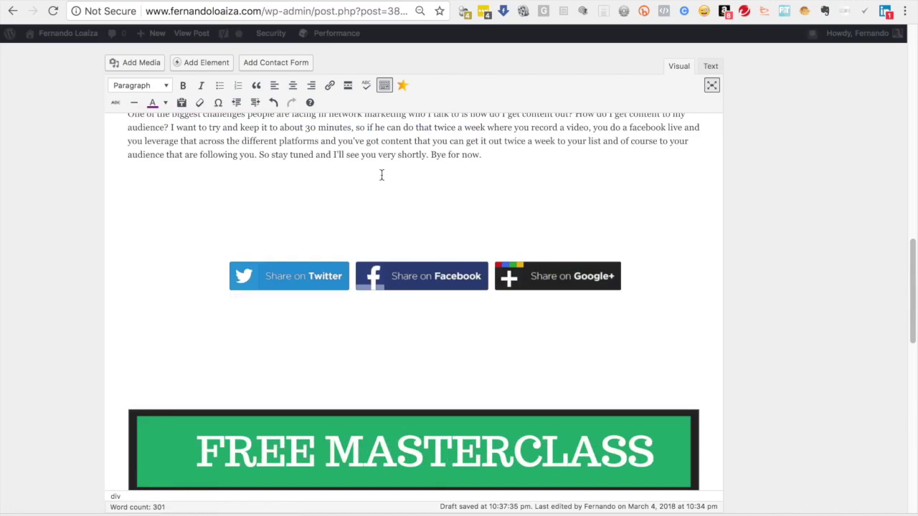
Add the line "For more free training on how to grow your business using social media click on the link below." under the transcript
{"action": "left_click", "coordinate": [476, 177]}
{"action": "type", "text": "For more free training on how to grow your business using social m"}
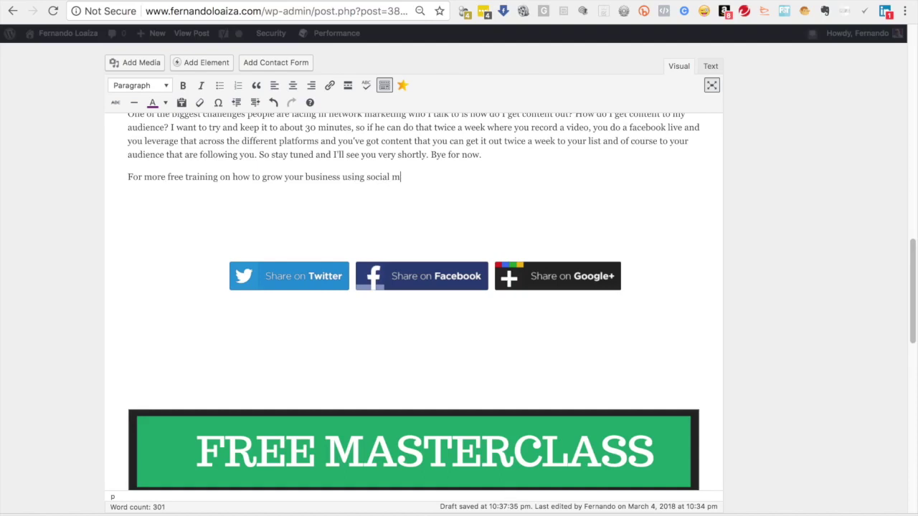
{"action": "type", "text": "edia click on the link below."}
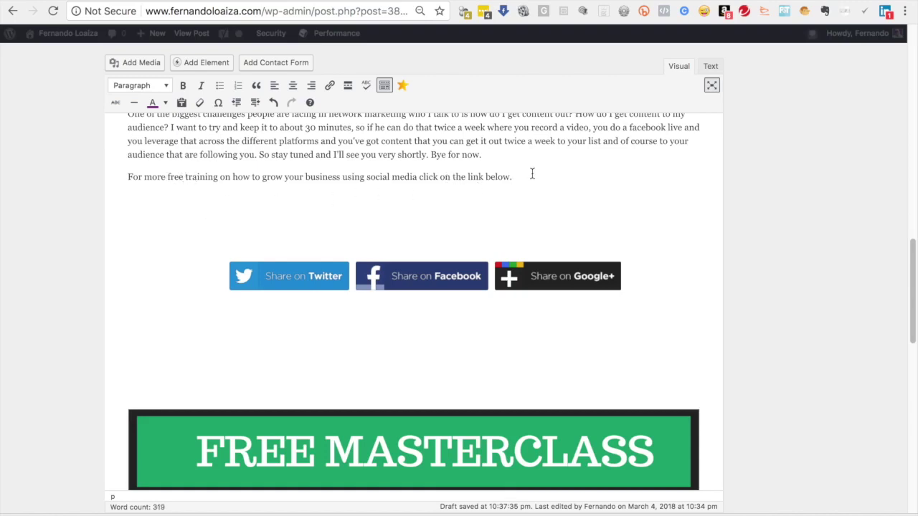
Reword the end of the free training line to read click on the "Fee Master Class " image below
{"action": "key", "text": "BackSpace"}
{"action": "key", "text": "BackSpace"}
{"action": "key", "text": "BackSpace"}
{"action": "key", "text": "BackSpace"}
{"action": "key", "text": "BackSpace"}
{"action": "key", "text": "BackSpace"}
{"action": "key", "text": "BackSpace"}
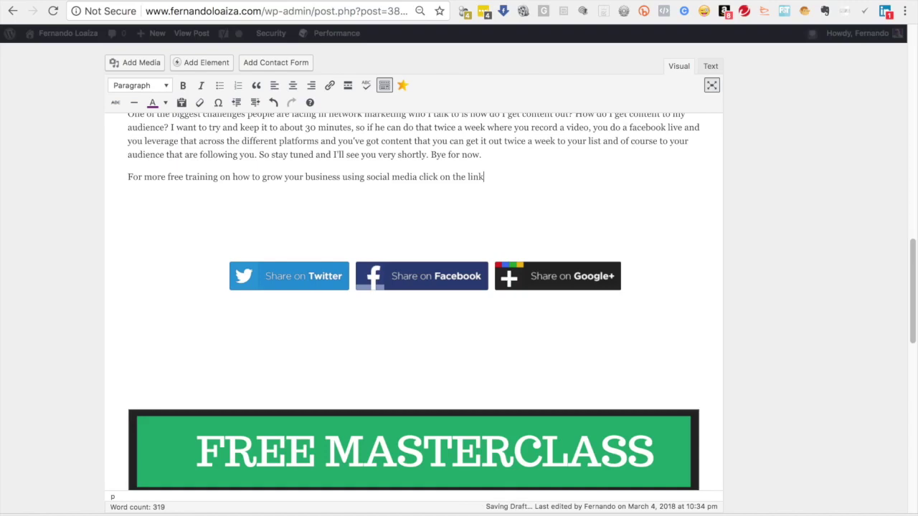
{"action": "key", "text": "BackSpace"}
{"action": "key", "text": "BackSpace"}
{"action": "key", "text": "BackSpace"}
{"action": "key", "text": "BackSpace"}
{"action": "type", "text": "\"Fee Master Class \""}
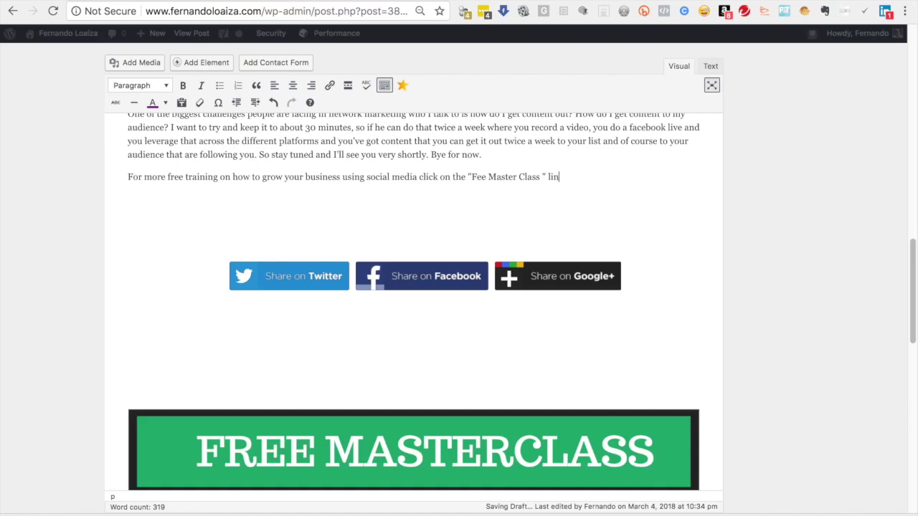
{"action": "key", "text": "BackSpace"}
{"action": "key", "text": "BackSpace"}
{"action": "key", "text": "BackSpace"}
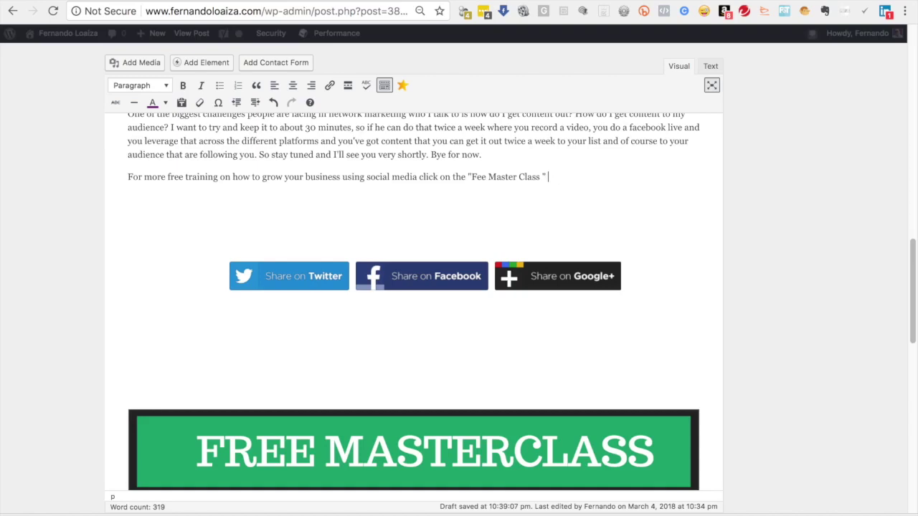
{"action": "type", "text": "image below."}
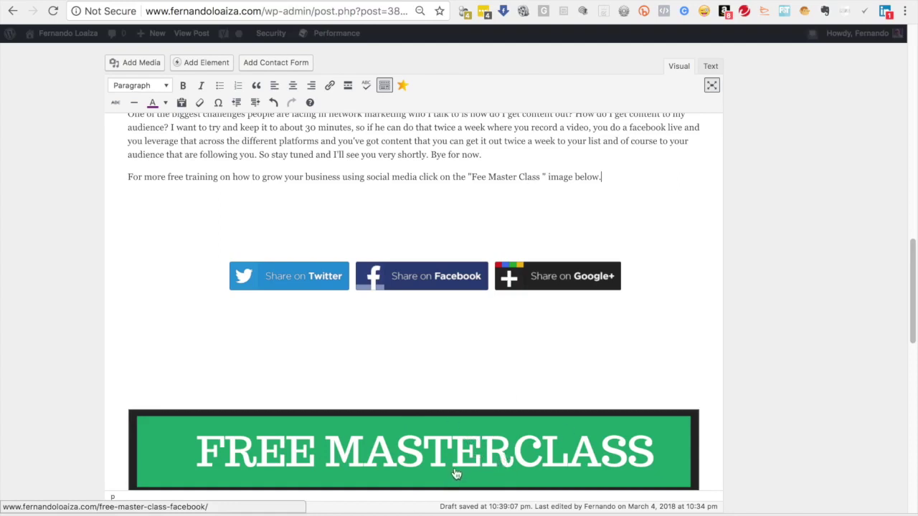
Switch to Keynote and enlarge the "How to Syndicate Content From Facebook Live" slide to 50% zoom
{"action": "scroll", "coordinate": [648, 385], "scroll_direction": "down", "scroll_amount": 10}
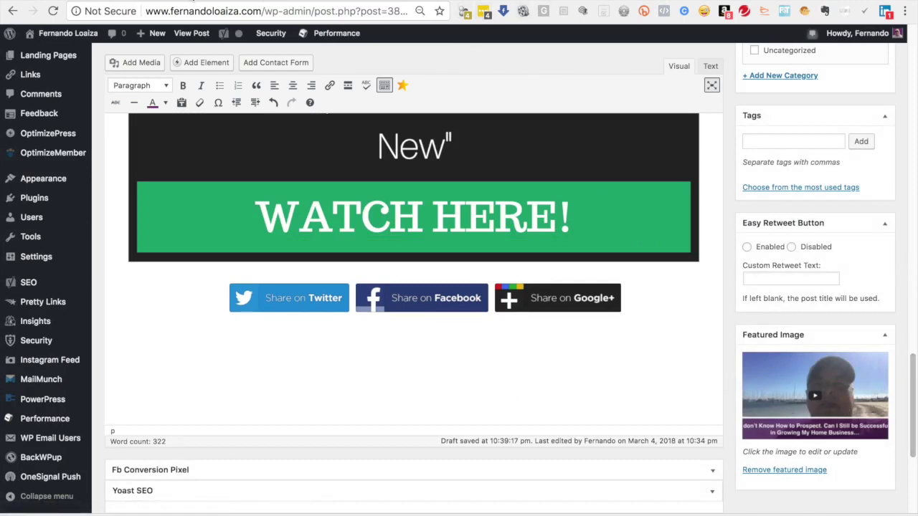
{"action": "key", "text": "super+Tab"}
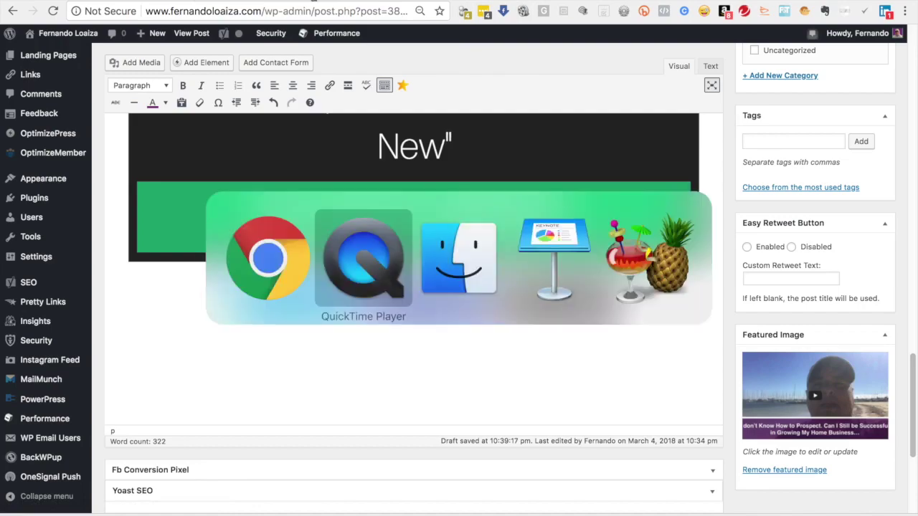
{"action": "key", "text": "super+Tab"}
{"action": "key", "text": "super+Tab"}
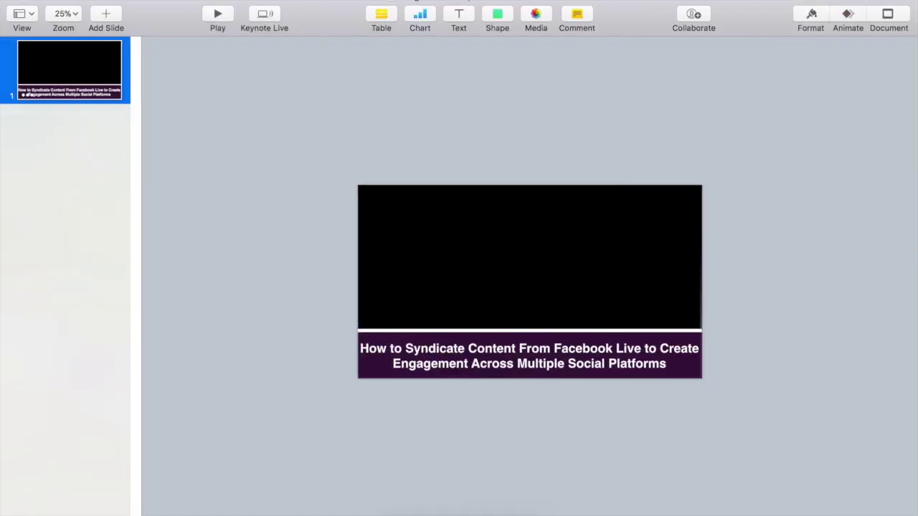
{"action": "left_click", "coordinate": [333, 0]}
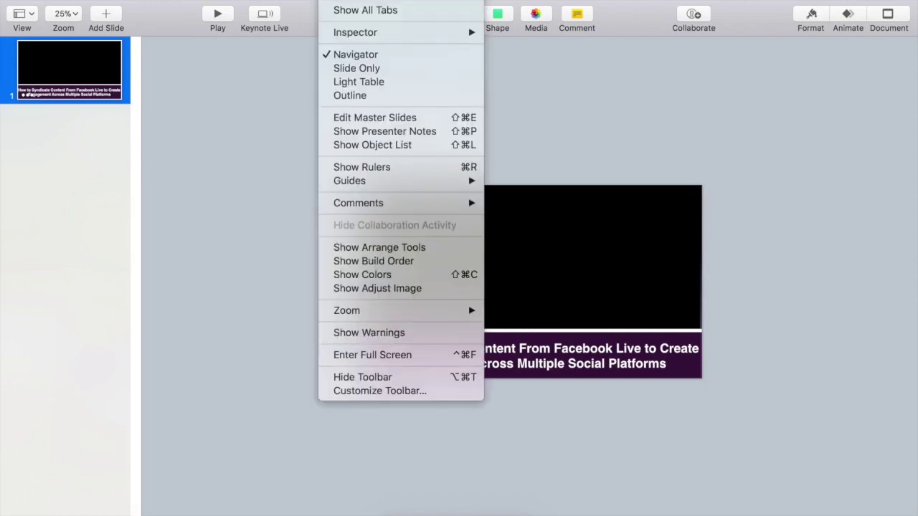
{"action": "mouse_move", "coordinate": [399, 313]}
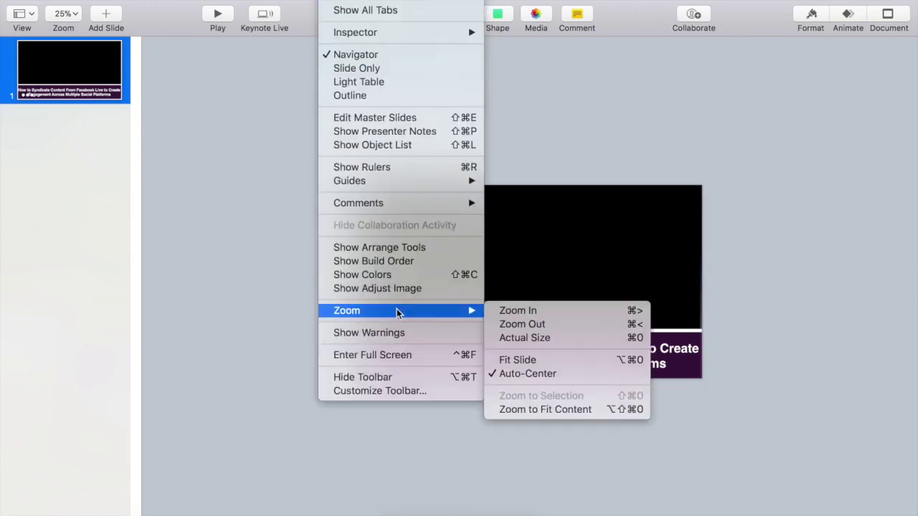
{"action": "left_click", "coordinate": [549, 311]}
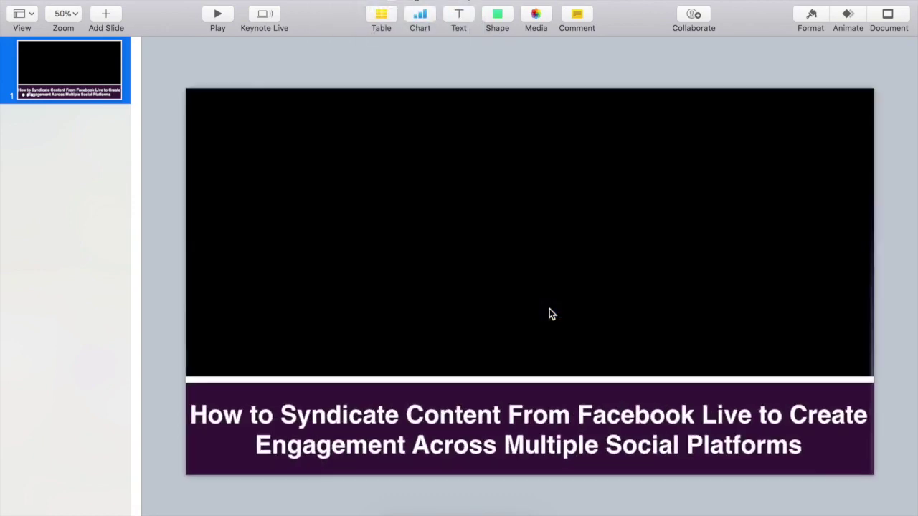
{"action": "left_click", "coordinate": [529, 267]}
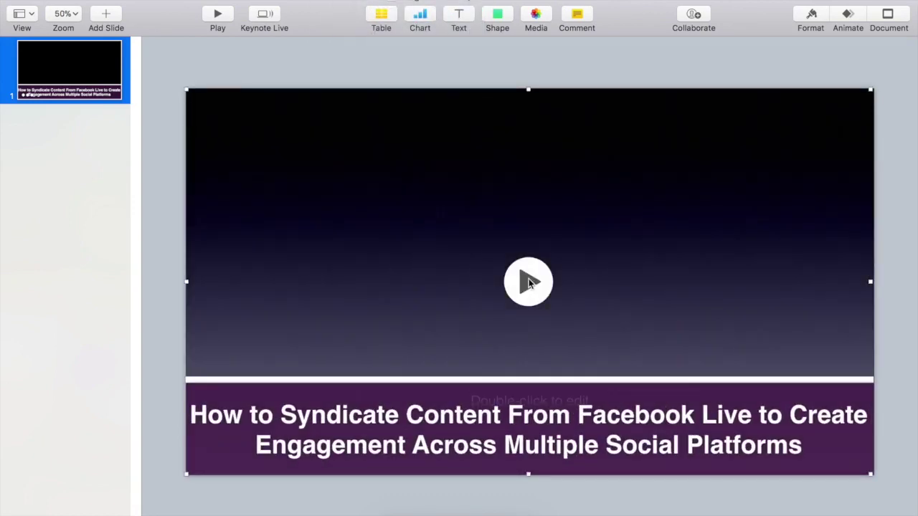
{"action": "left_click", "coordinate": [530, 280]}
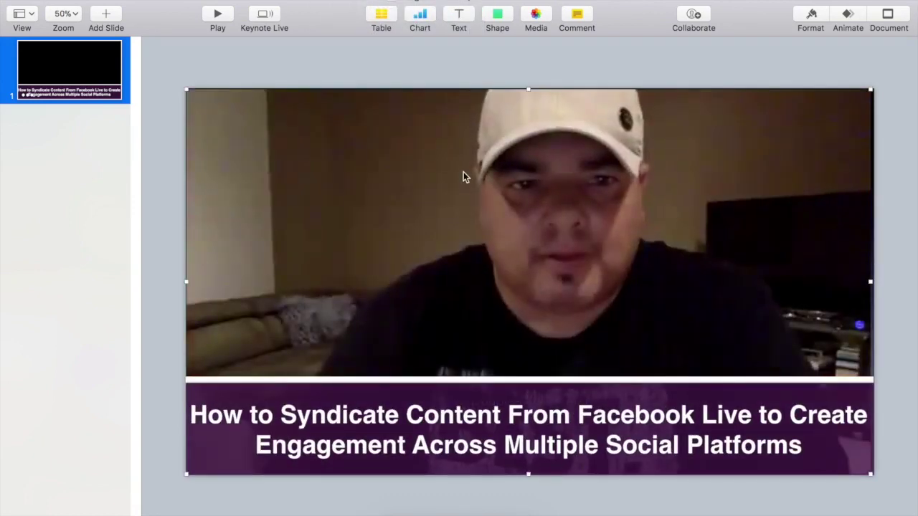
{"action": "left_click", "coordinate": [256, 69]}
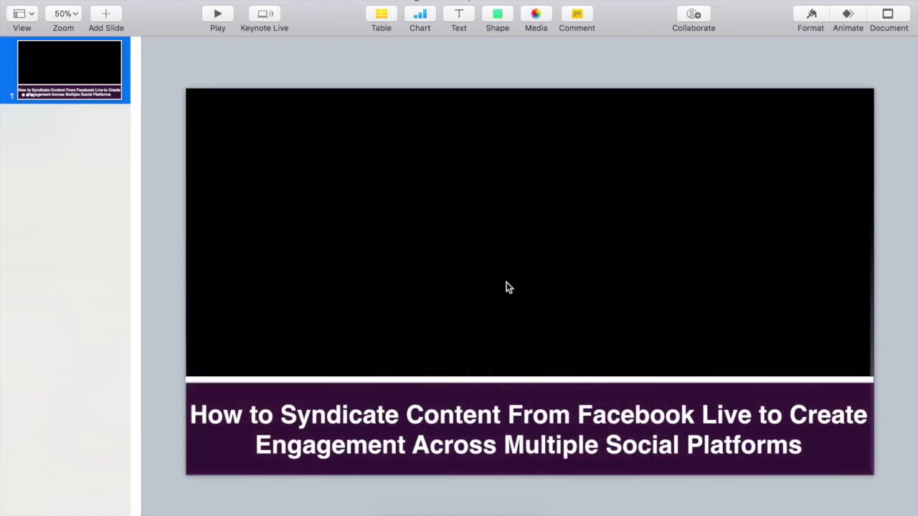
Play the slide's video until the presenter shows and take a screenshot of the whole slide area with its title banner
{"action": "left_click", "coordinate": [530, 261]}
{"action": "left_click", "coordinate": [530, 281]}
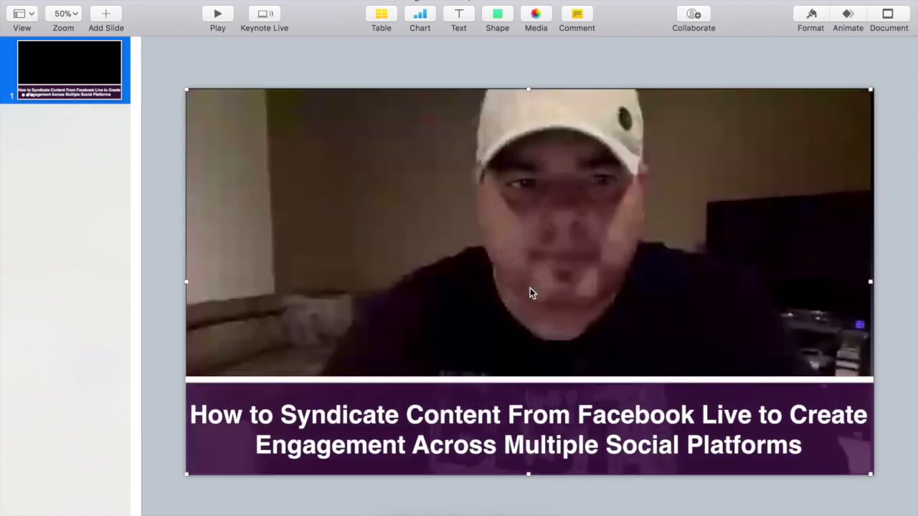
{"action": "key", "text": "super+shift+4"}
{"action": "left_click_drag", "start_coordinate": [189, 91], "coordinate": [872, 472]}
Switch back to the WordPress post in the browser and remove its existing featured image
{"action": "mouse_move", "coordinate": [545, 269]}
{"action": "key", "text": "super+Tab"}
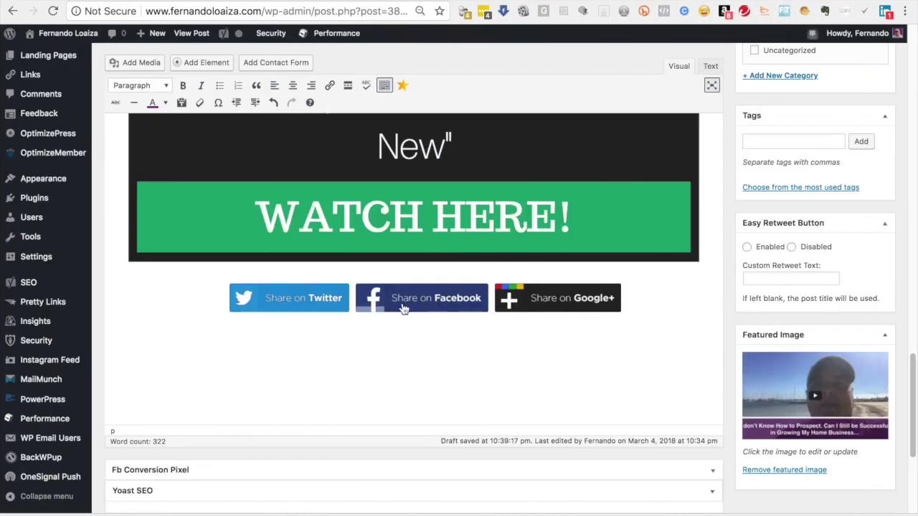
{"action": "left_click", "coordinate": [802, 472]}
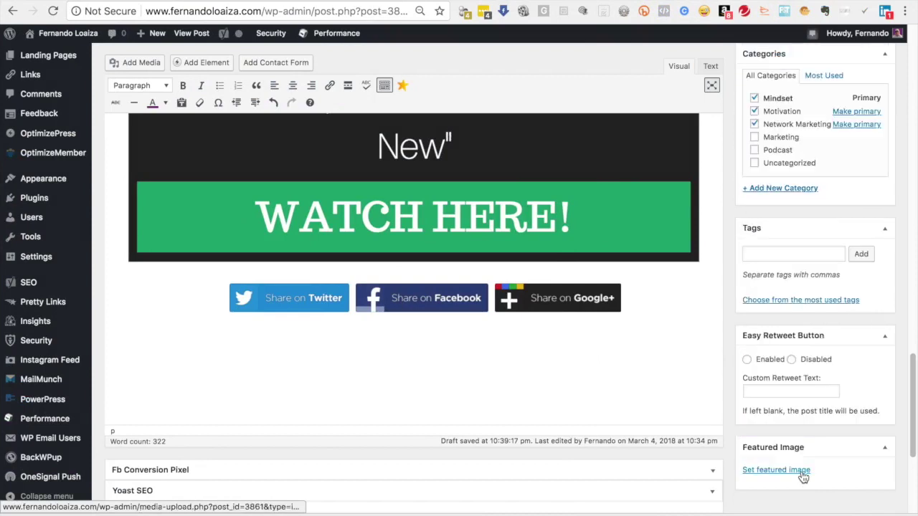
Upload "Screen Shot 2018-03-04 at 11.40.05 pm" from the Desktop, set it as the post's featured image and update the post
{"action": "left_click", "coordinate": [789, 472]}
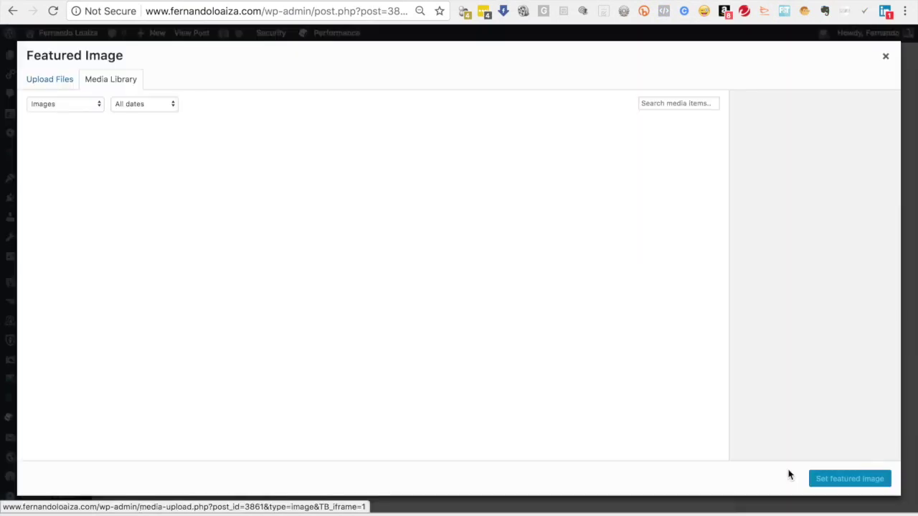
{"action": "left_click", "coordinate": [50, 80]}
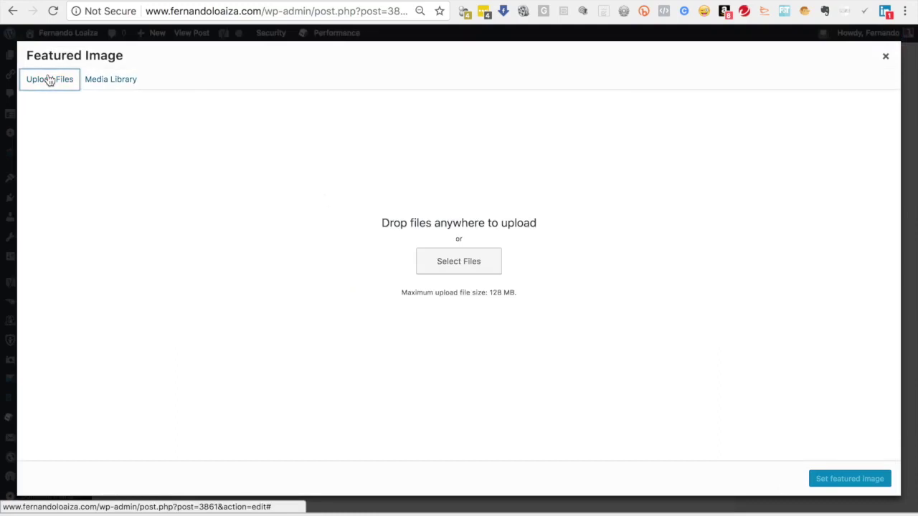
{"action": "left_click", "coordinate": [470, 265]}
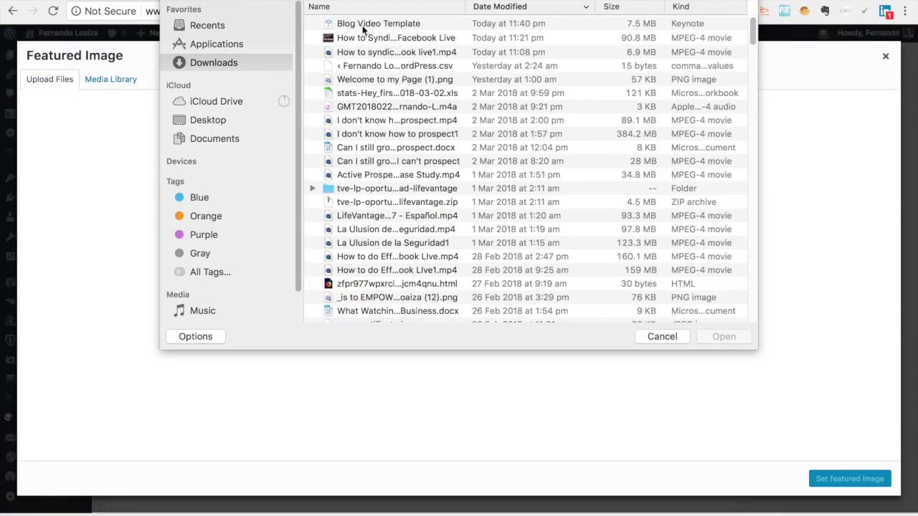
{"action": "left_click", "coordinate": [207, 121]}
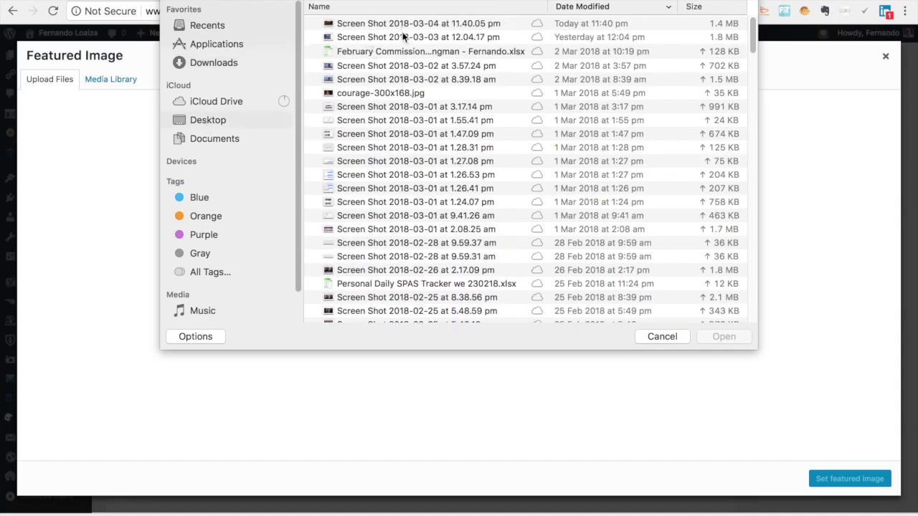
{"action": "left_click", "coordinate": [381, 25]}
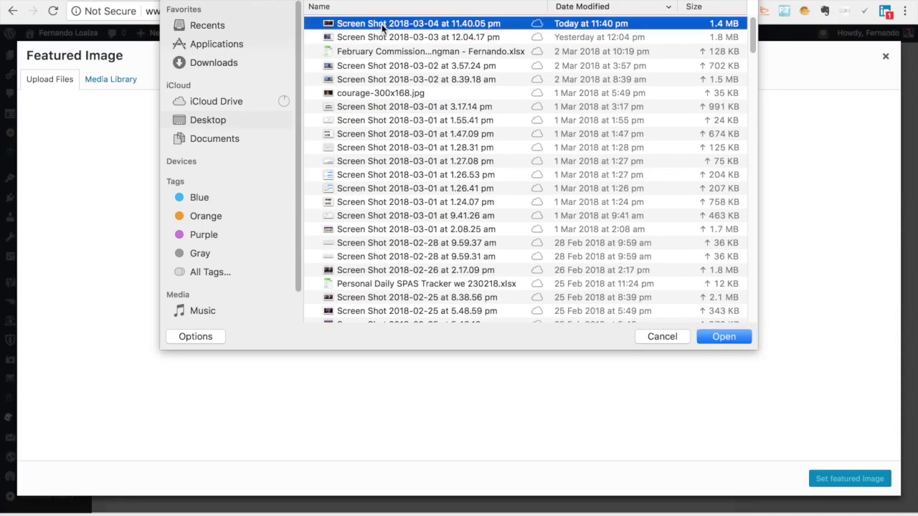
{"action": "double_click", "coordinate": [381, 23]}
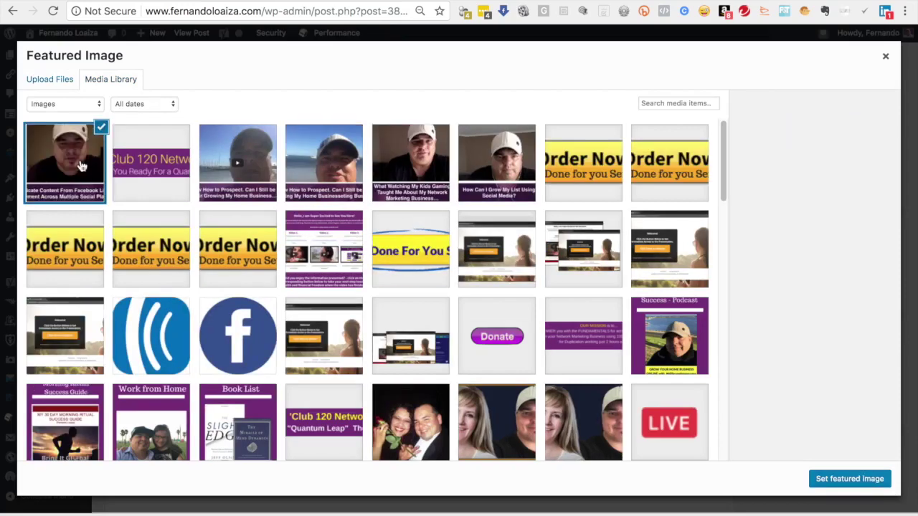
{"action": "left_click", "coordinate": [850, 479]}
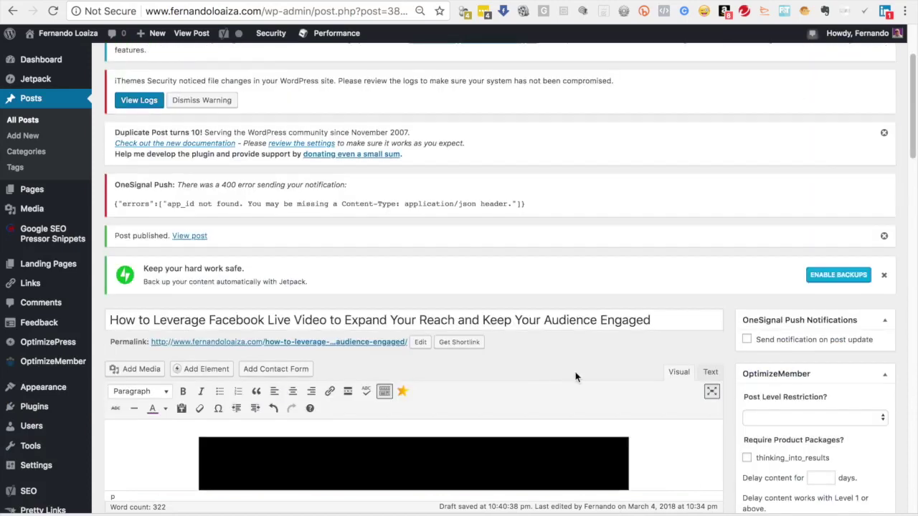
{"action": "scroll", "coordinate": [573, 374], "scroll_direction": "down", "scroll_amount": 5}
{"action": "left_click", "coordinate": [867, 415]}
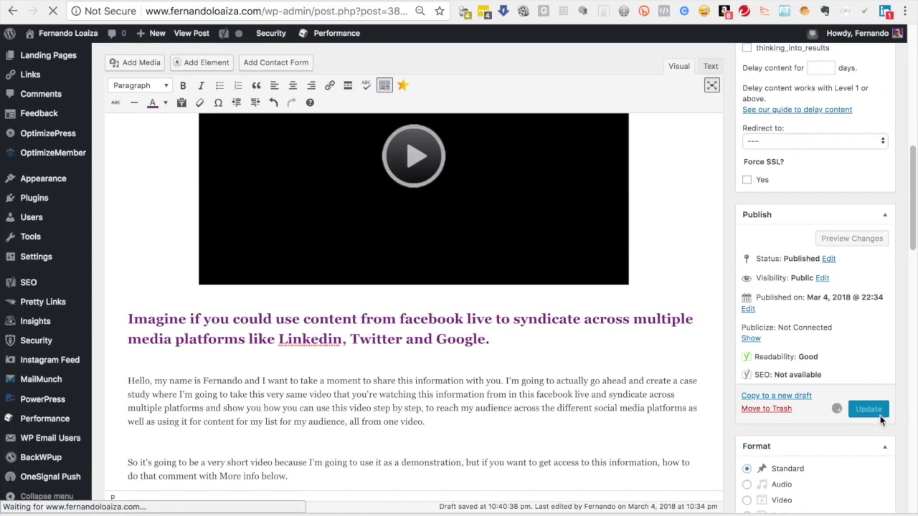
Switch to the YouTube upload page, finalize "How to Syndicate Content from Facebook Live" and select its share link
{"action": "mouse_move", "coordinate": [674, 5]}
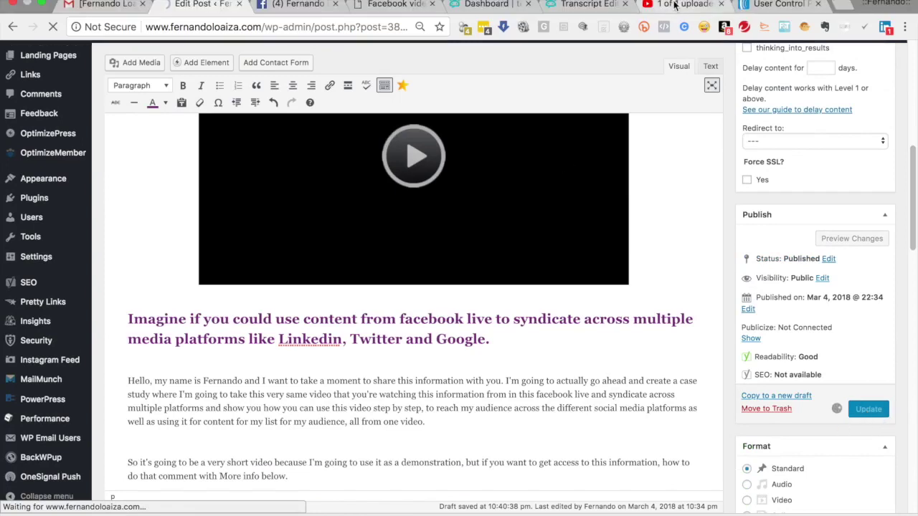
{"action": "left_click", "coordinate": [674, 5]}
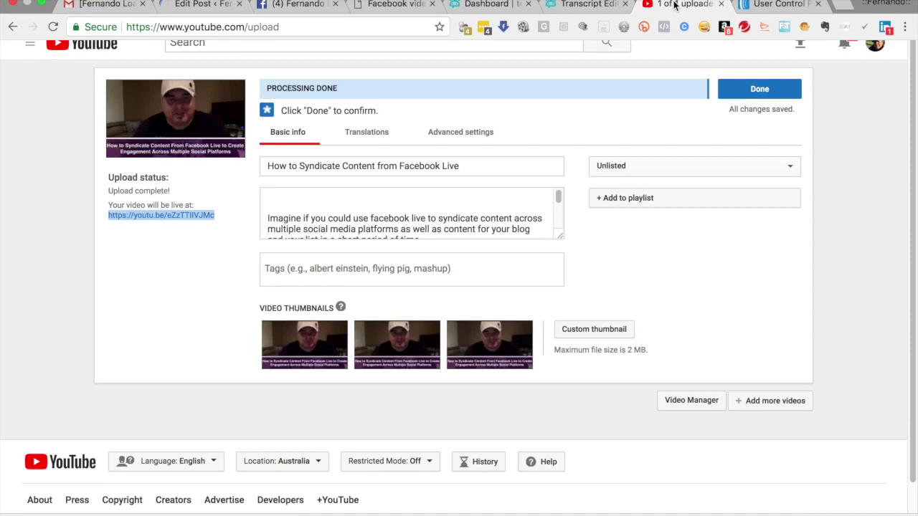
{"action": "left_click", "coordinate": [764, 90]}
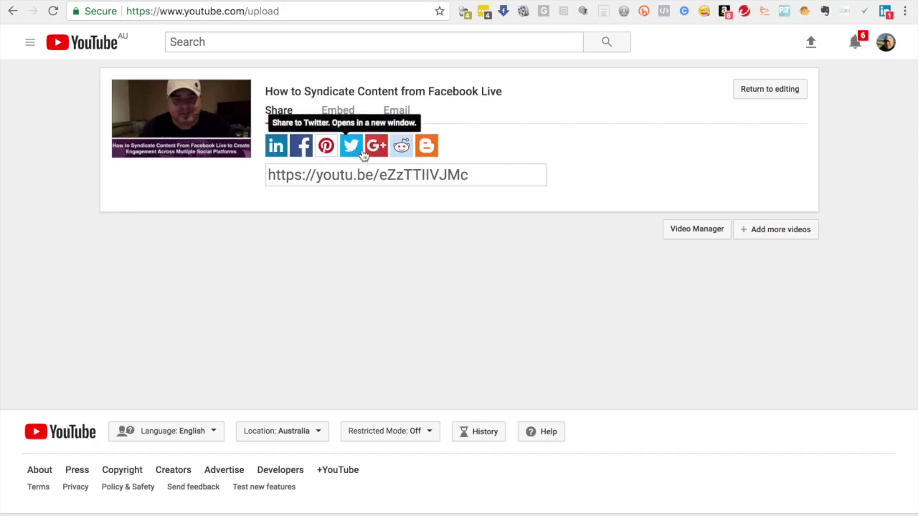
{"action": "left_click", "coordinate": [481, 175]}
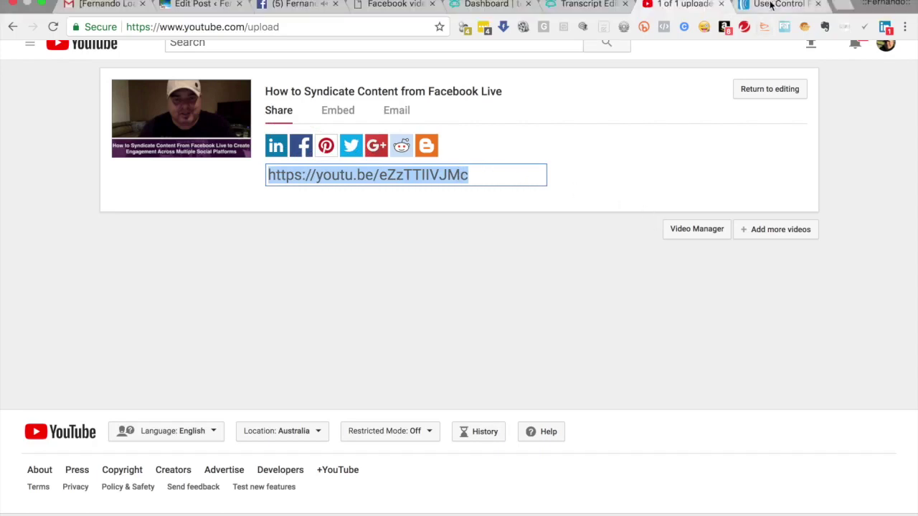
Switch to AWeber and create a new broadcast message with the Drag & Drop Email Builder
{"action": "left_click", "coordinate": [773, 4]}
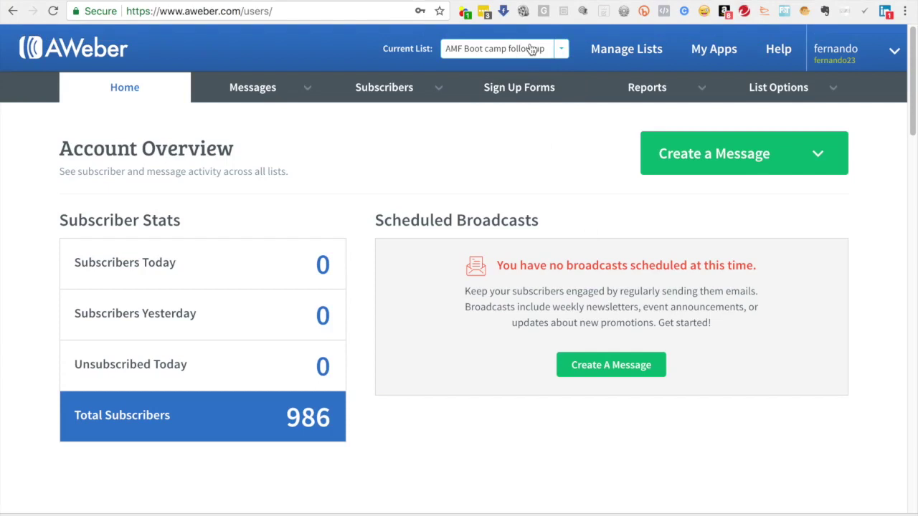
{"action": "mouse_move", "coordinate": [262, 89]}
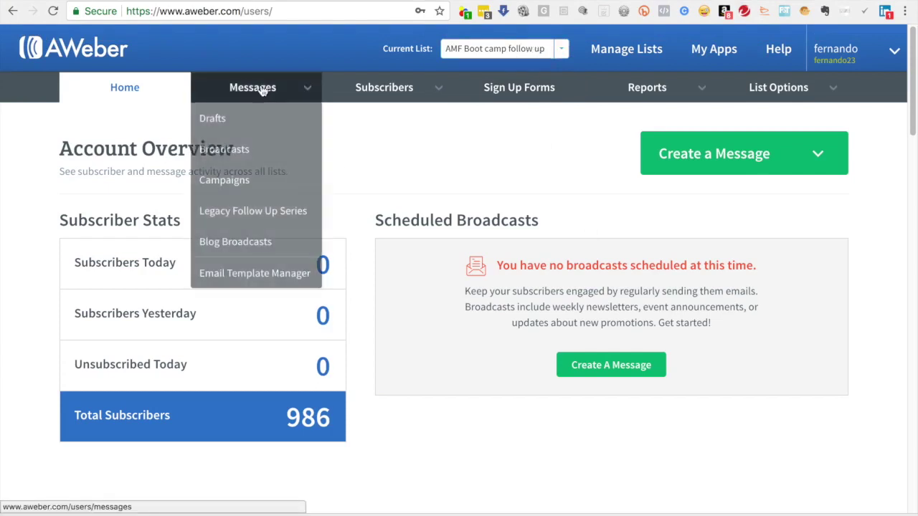
{"action": "left_click", "coordinate": [240, 152]}
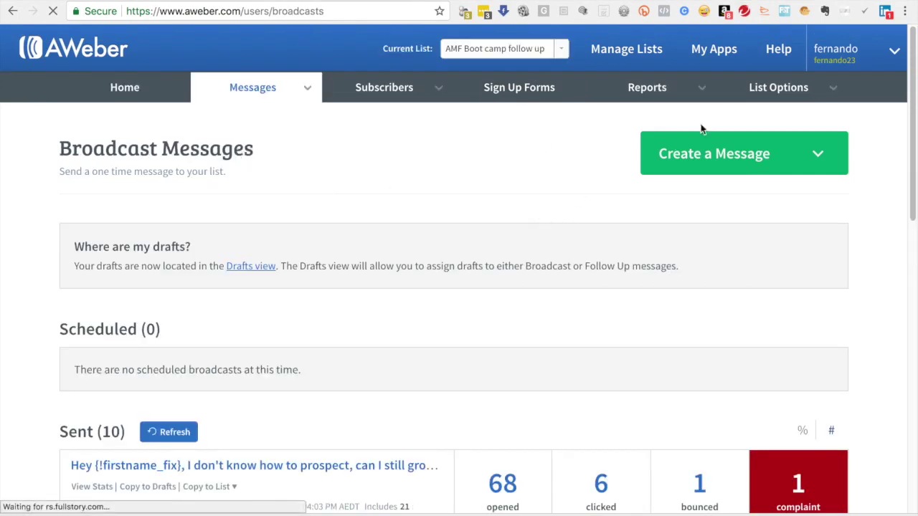
{"action": "left_click", "coordinate": [753, 156]}
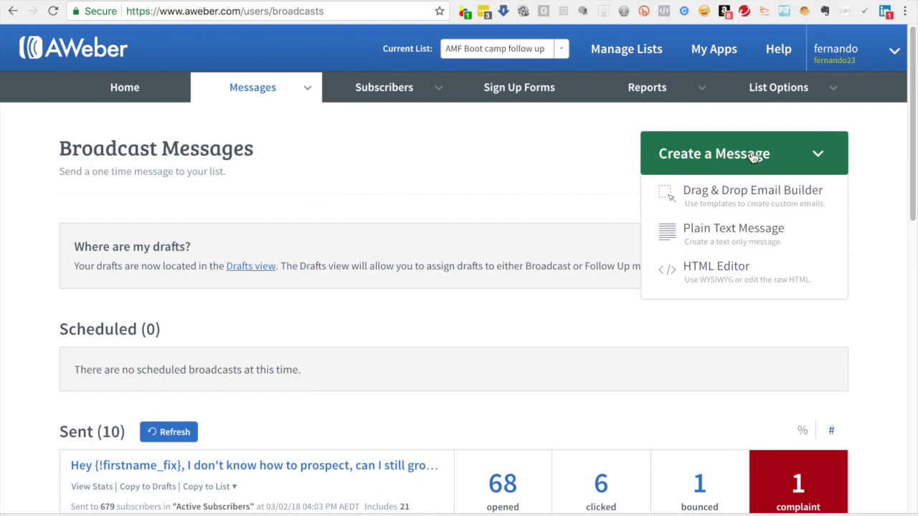
{"action": "left_click", "coordinate": [750, 197]}
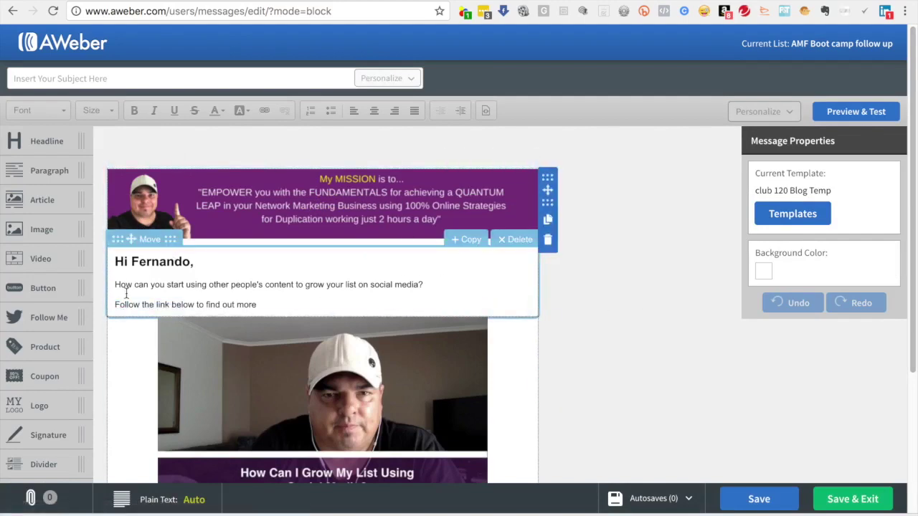
Replace the line under the greeting with "Imagine if you could leverage your facebook live video to expand your reach and increase engagement with your audience..."
{"action": "left_click_drag", "start_coordinate": [115, 285], "coordinate": [446, 287]}
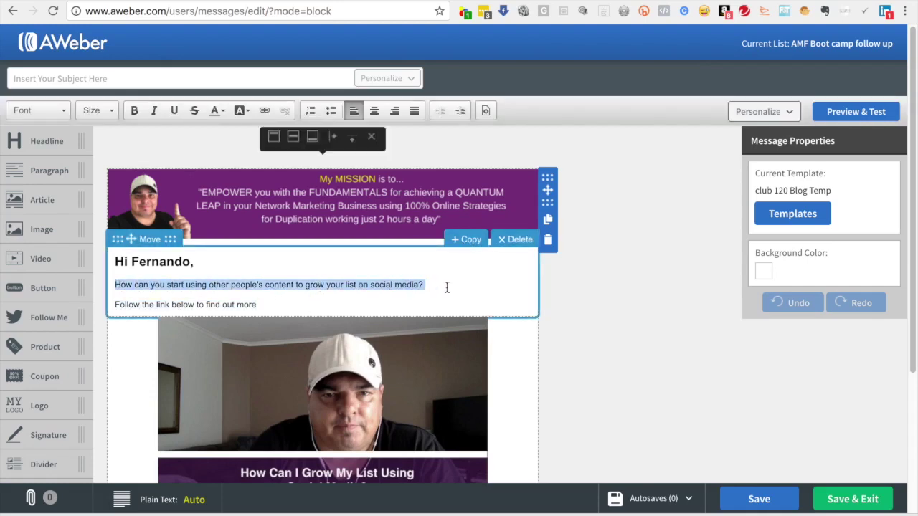
{"action": "type", "text": "Image "}
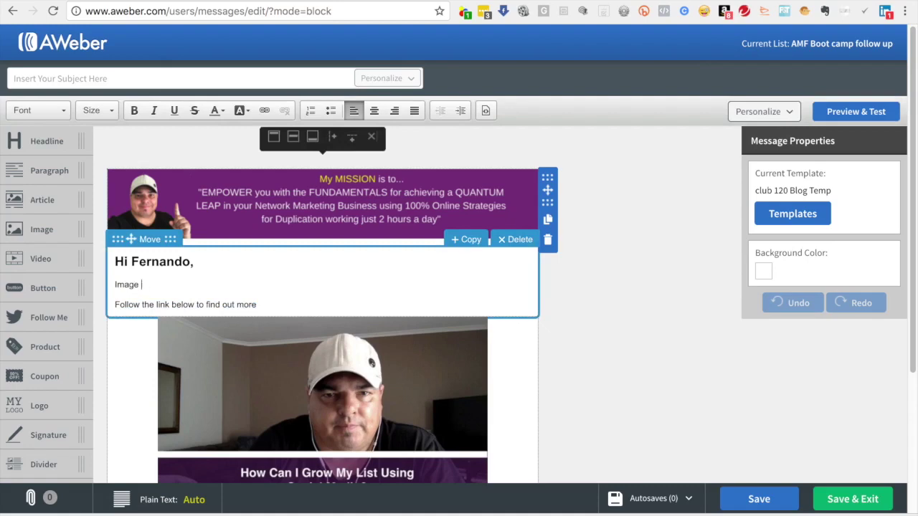
{"action": "key", "text": "BackSpace"}
{"action": "key", "text": "BackSpace"}
{"action": "type", "text": "ine if you could leverage your facebo"}
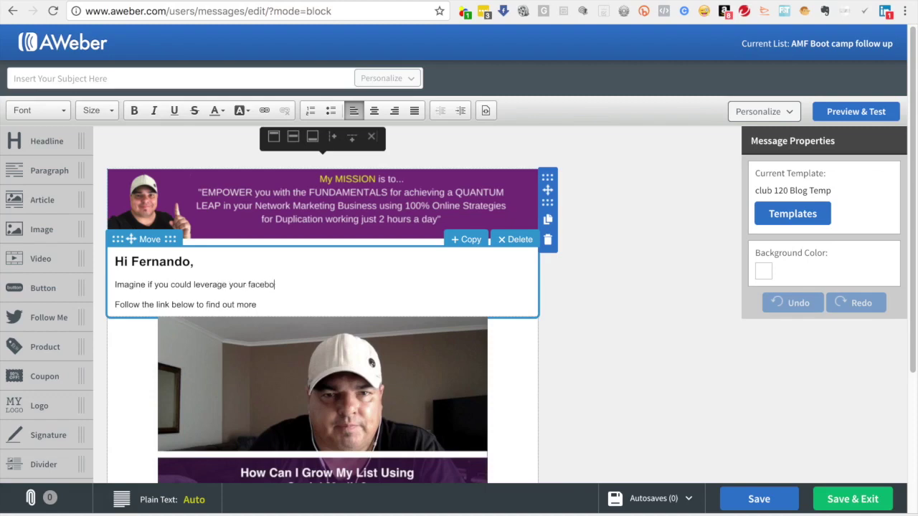
{"action": "type", "text": "ok live video to expand your reach and increase engagement with your audience..."}
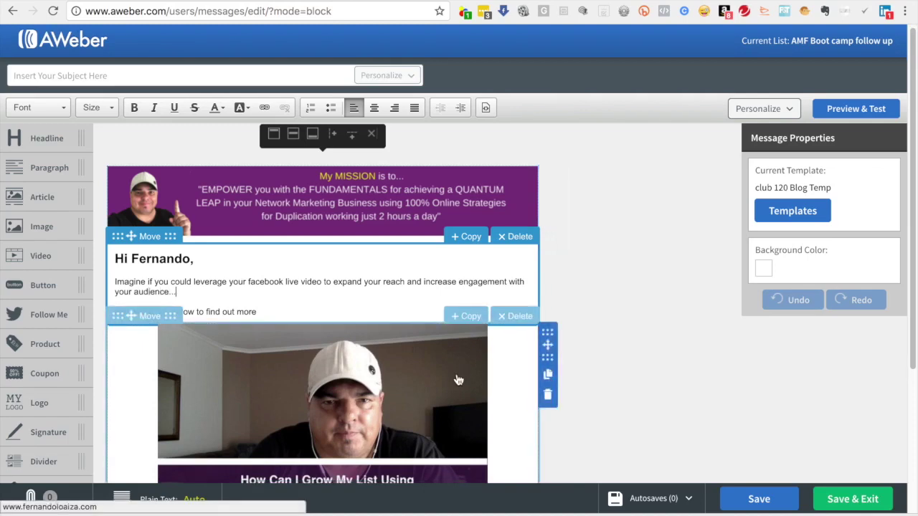
Upload "Screen Shot 2018-03-04 at 11.40.05 pm" from the Desktop and use it to replace the email's main picture
{"action": "scroll", "coordinate": [459, 379], "scroll_direction": "down", "scroll_amount": 1}
{"action": "left_click", "coordinate": [423, 371]}
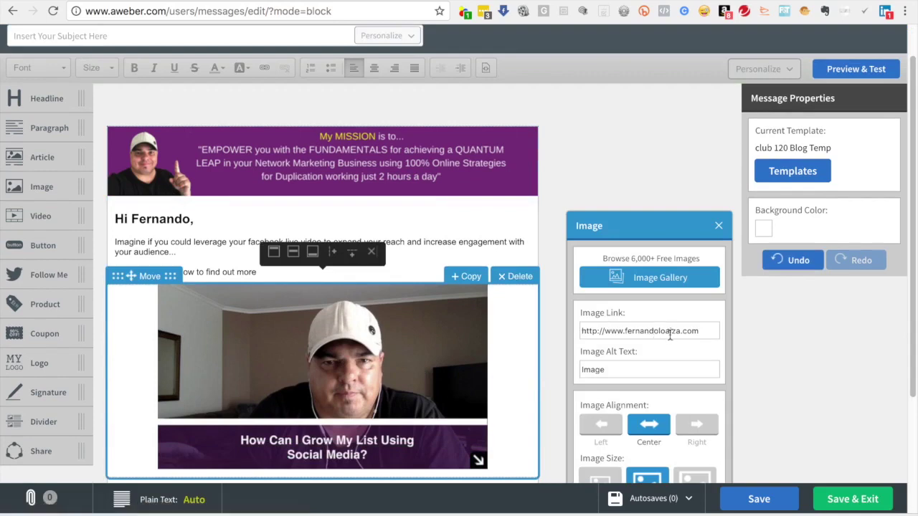
{"action": "left_click", "coordinate": [680, 280]}
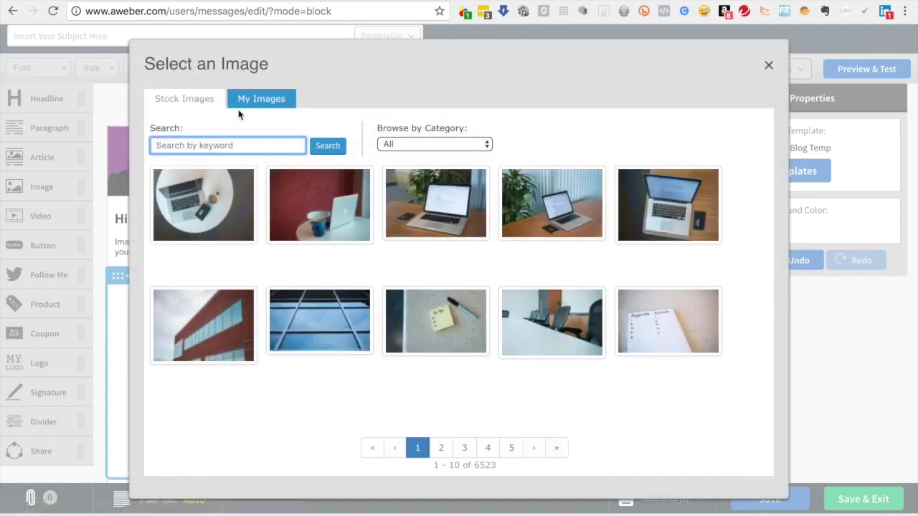
{"action": "left_click", "coordinate": [265, 102]}
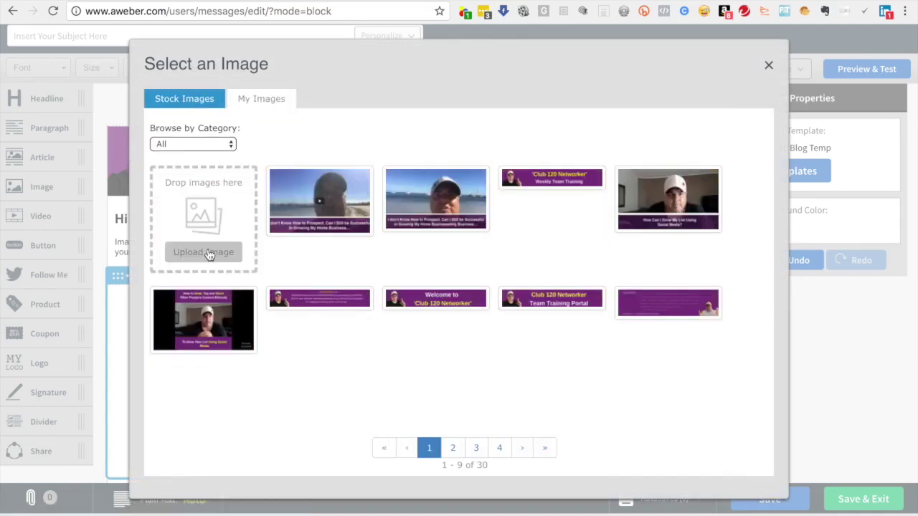
{"action": "left_click", "coordinate": [207, 252]}
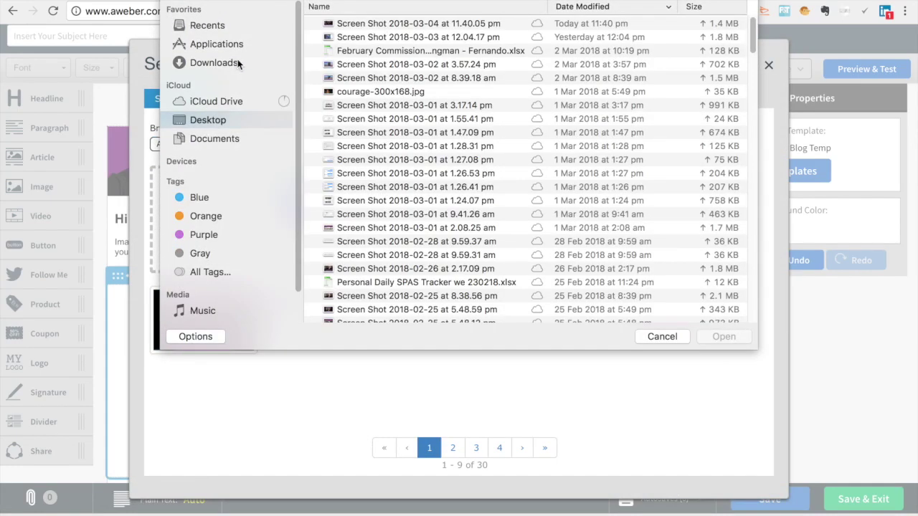
{"action": "left_click", "coordinate": [373, 26]}
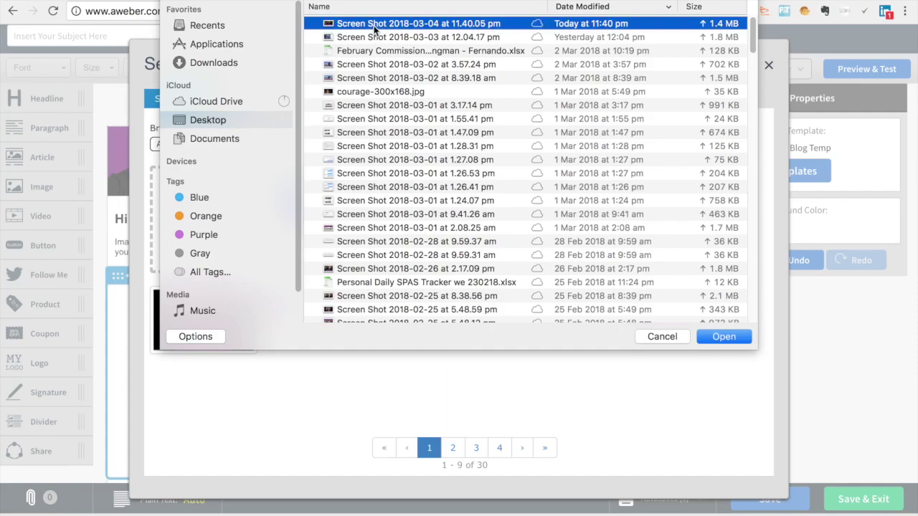
{"action": "left_click", "coordinate": [734, 340]}
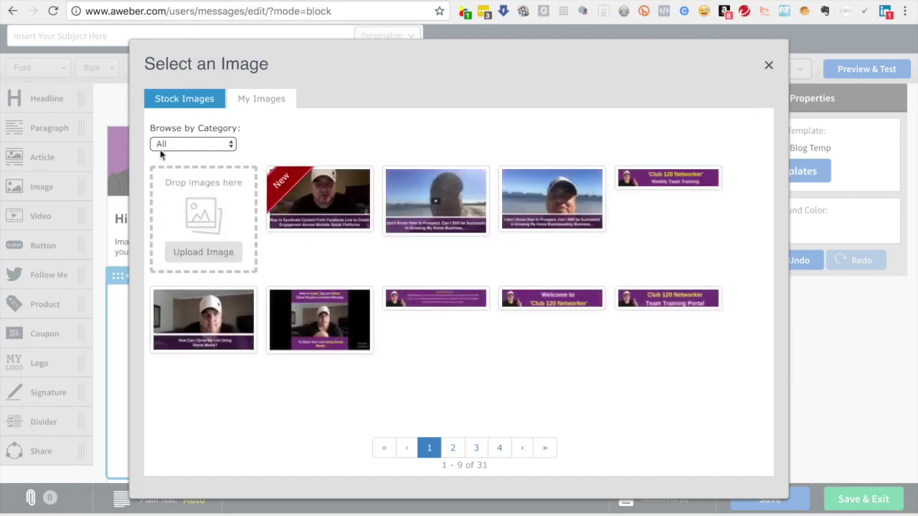
{"action": "mouse_move", "coordinate": [320, 201]}
{"action": "left_click", "coordinate": [320, 201]}
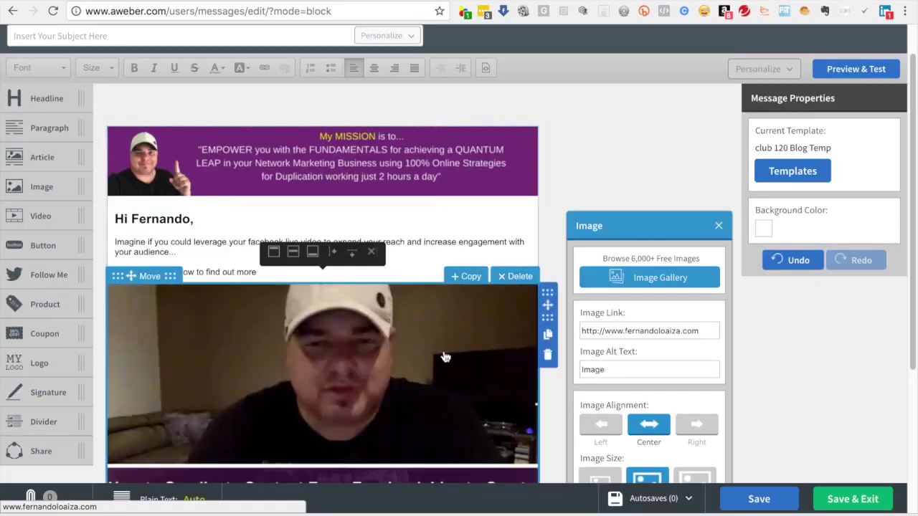
Copy the post's permalink from the WordPress editor and set it as the image link of the AWeber email's main picture
{"action": "triple_click", "coordinate": [631, 331]}
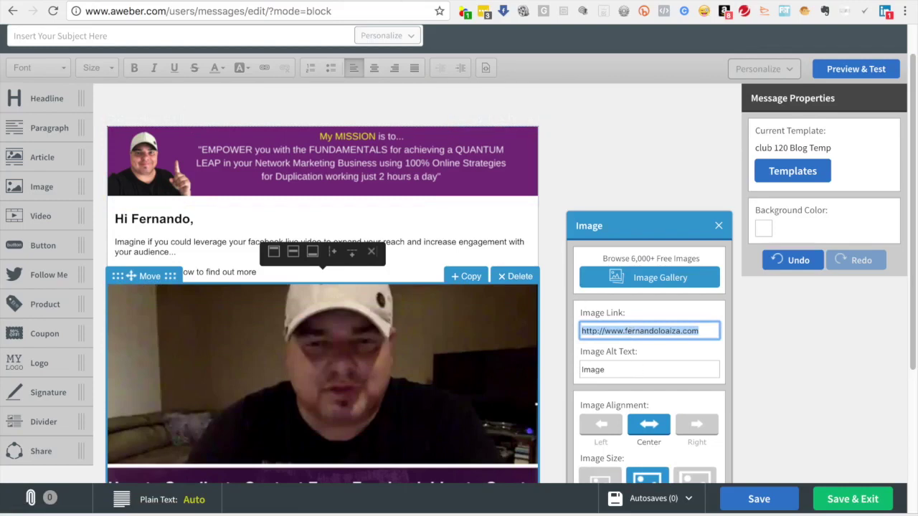
{"action": "key", "text": "ctrl+Tab"}
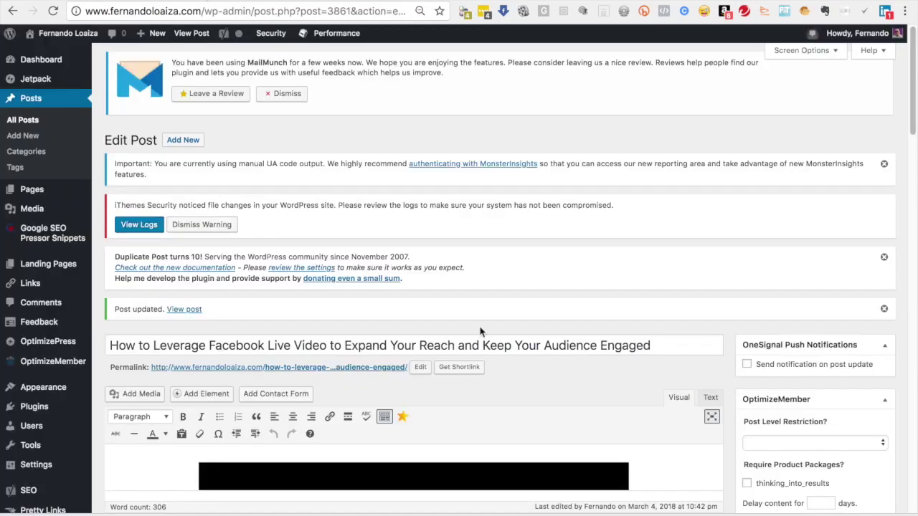
{"action": "right_click", "coordinate": [349, 366]}
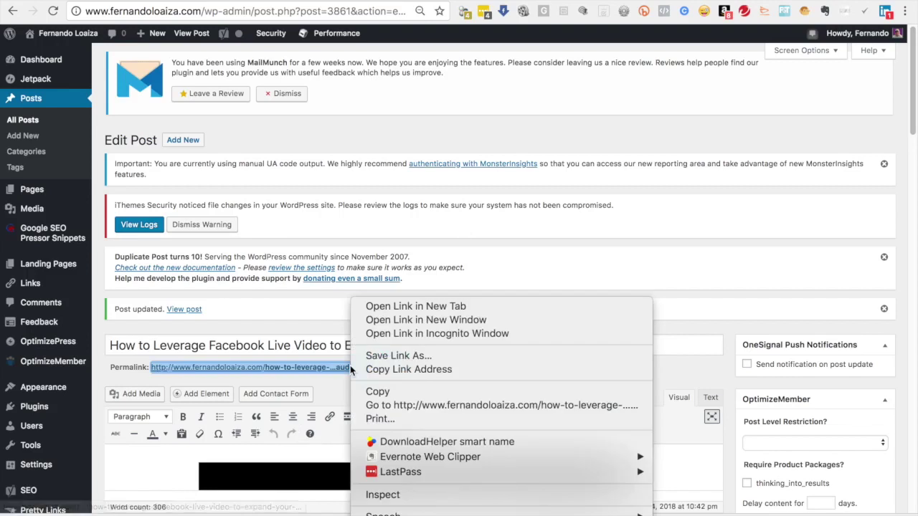
{"action": "left_click", "coordinate": [399, 369]}
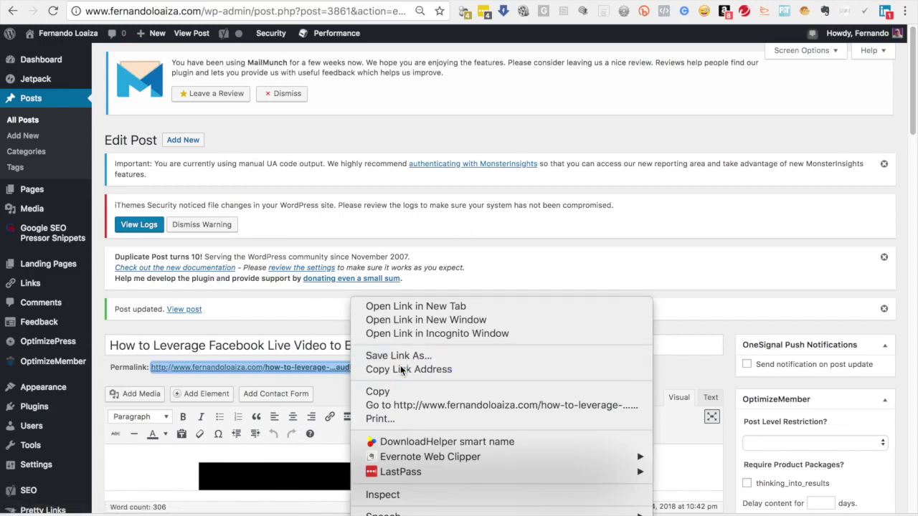
{"action": "left_click_drag", "start_coordinate": [782, 4], "coordinate": [290, 5]}
{"action": "left_click", "coordinate": [291, 5]}
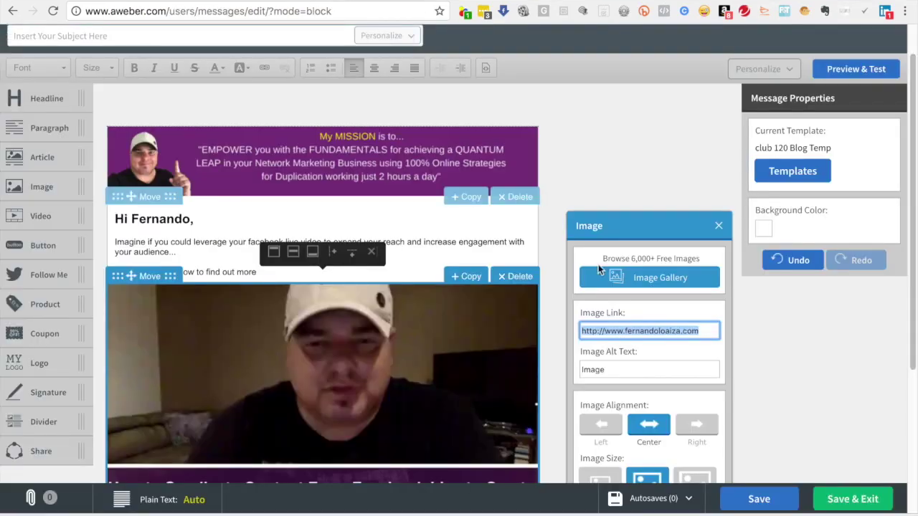
{"action": "key", "text": "ctrl+v"}
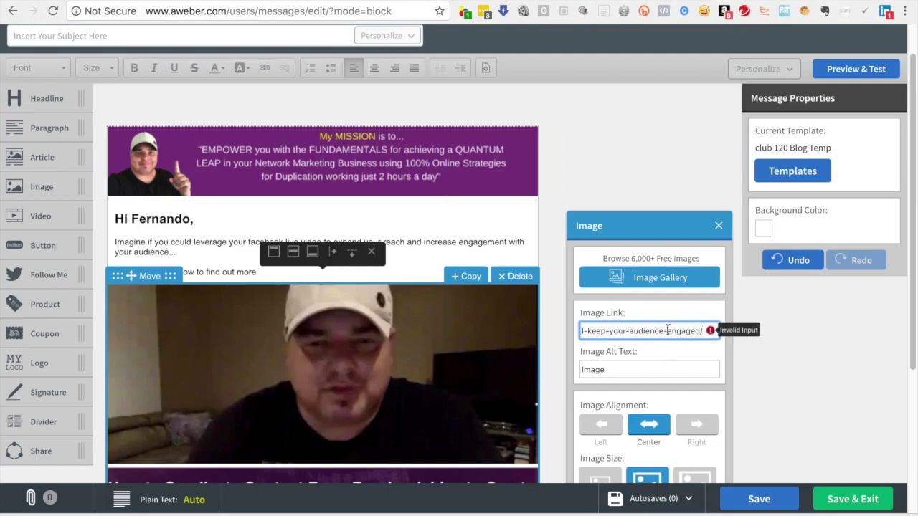
{"action": "key", "text": "Home"}
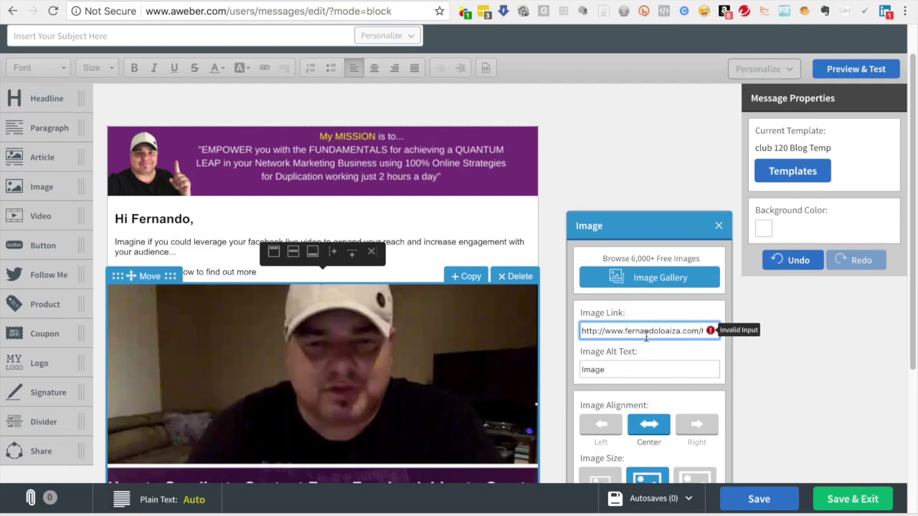
{"action": "key", "text": "Return"}
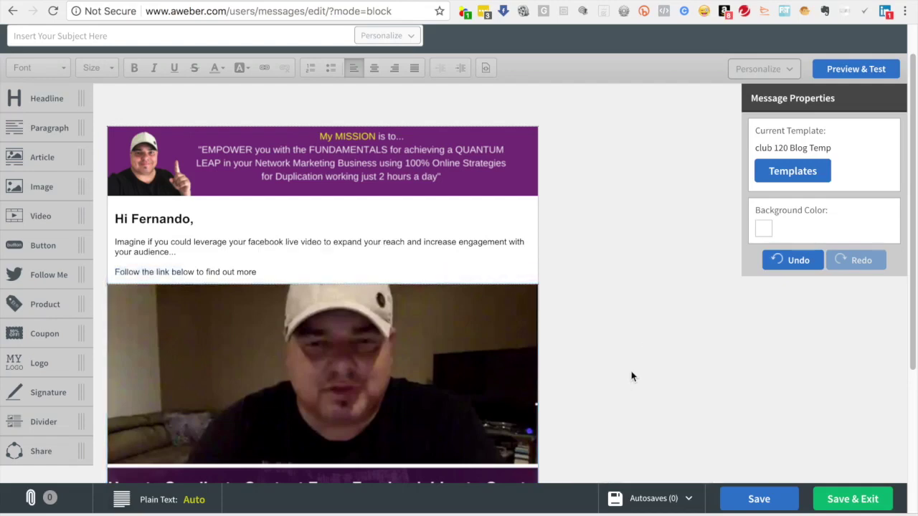
{"action": "left_click", "coordinate": [439, 337]}
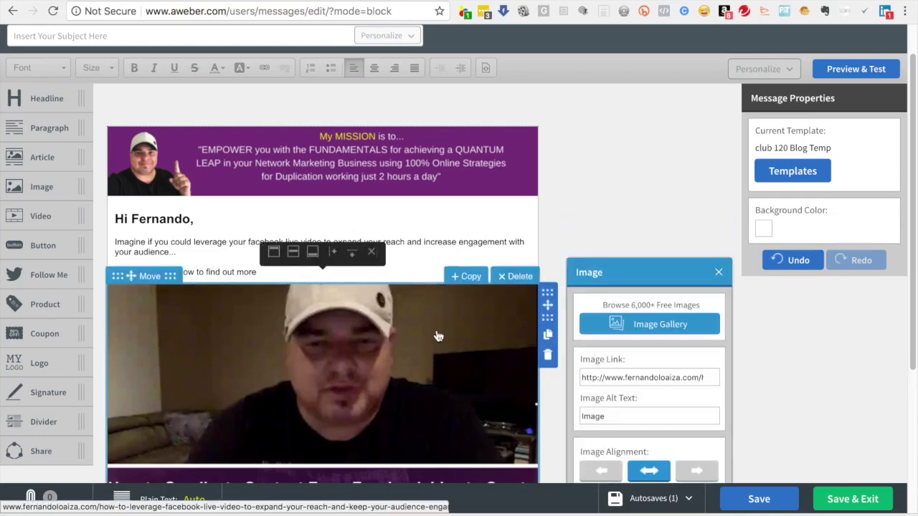
{"action": "left_click", "coordinate": [669, 378]}
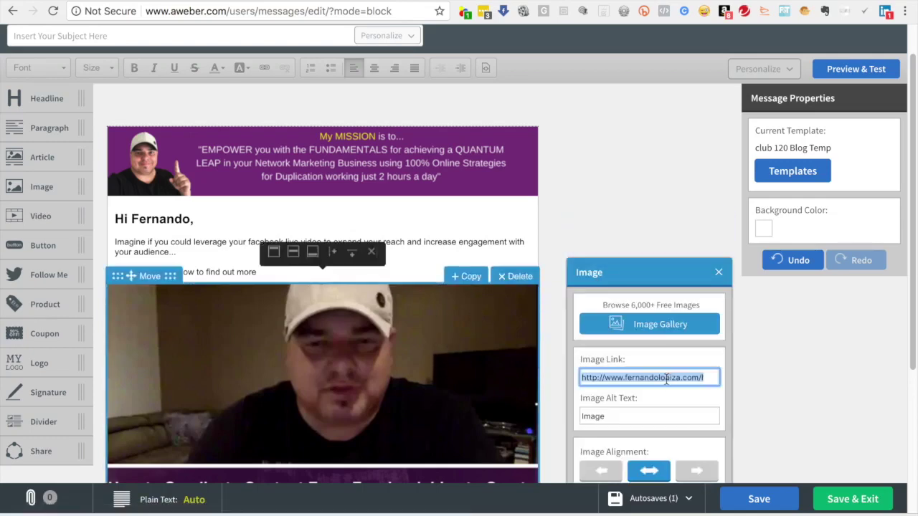
{"action": "key", "text": "ctrl+v"}
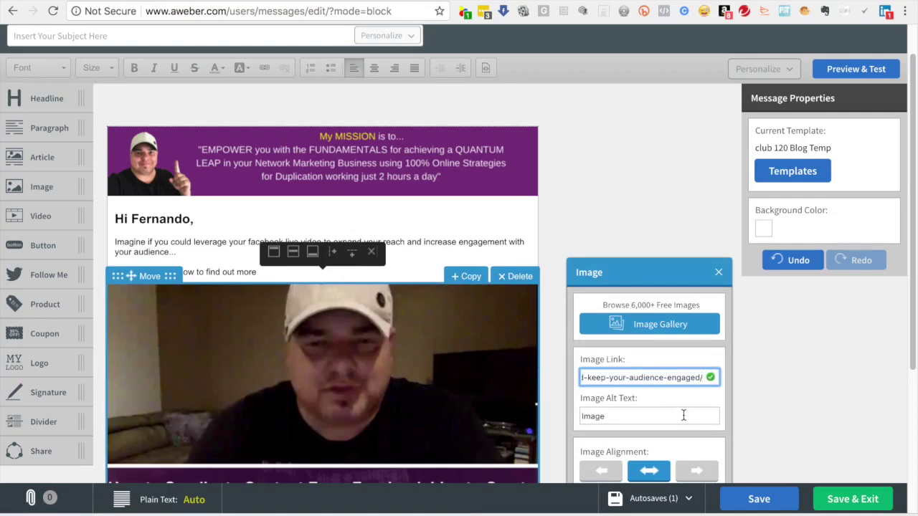
Replace the text after "It's that simple." with "Download your video, upload to youtube, syndicate across social media platforms and share with your list."
{"action": "scroll", "coordinate": [661, 409], "scroll_direction": "down", "scroll_amount": 1}
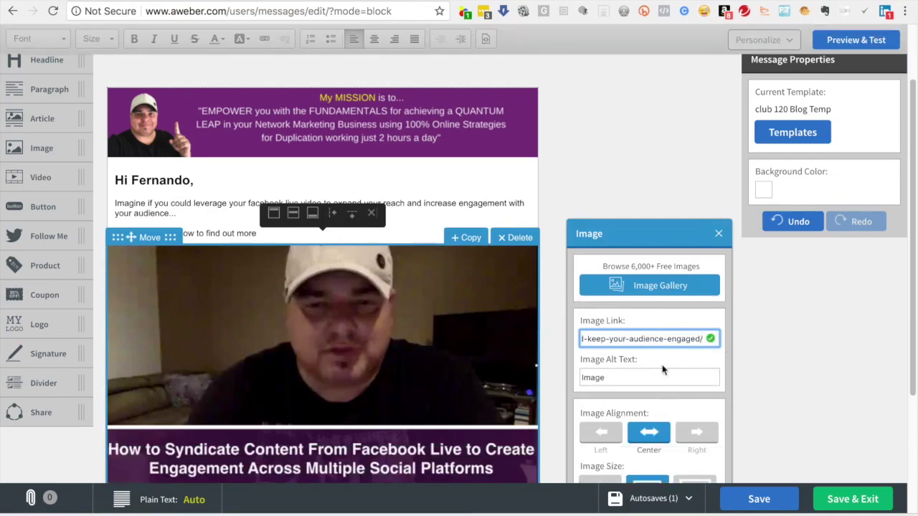
{"action": "scroll", "coordinate": [685, 319], "scroll_direction": "down", "scroll_amount": 2}
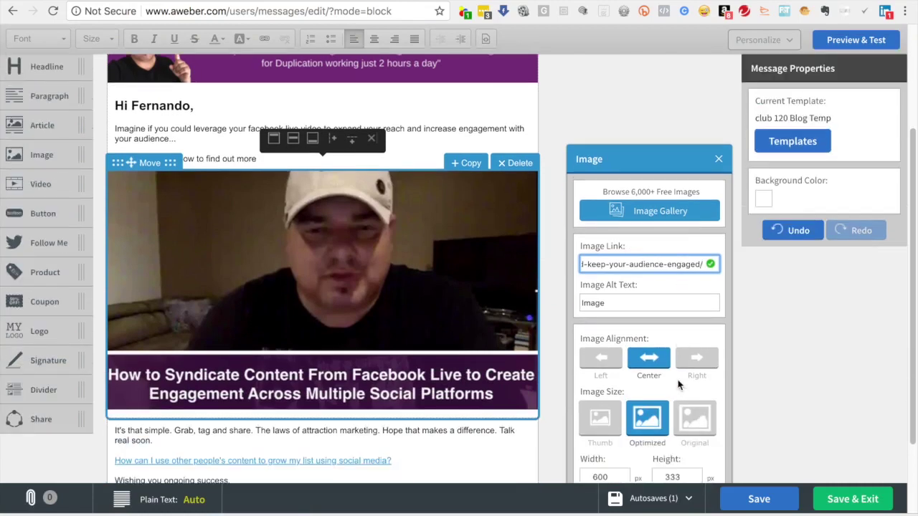
{"action": "scroll", "coordinate": [680, 385], "scroll_direction": "down", "scroll_amount": 2}
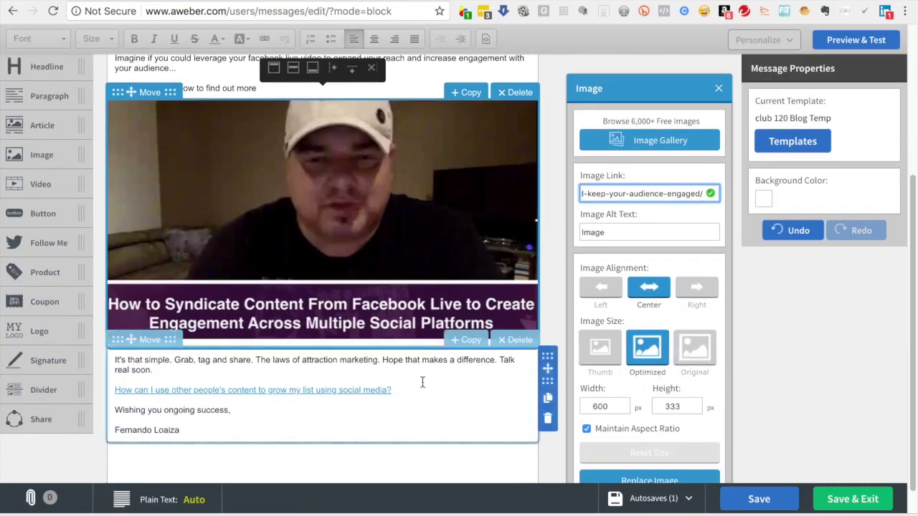
{"action": "left_click", "coordinate": [174, 360]}
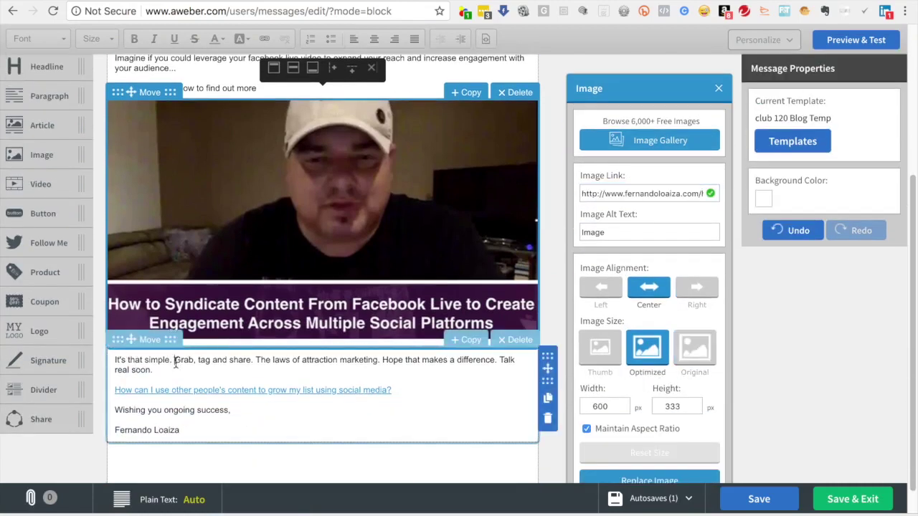
{"action": "left_click_drag", "start_coordinate": [174, 360], "coordinate": [238, 361]}
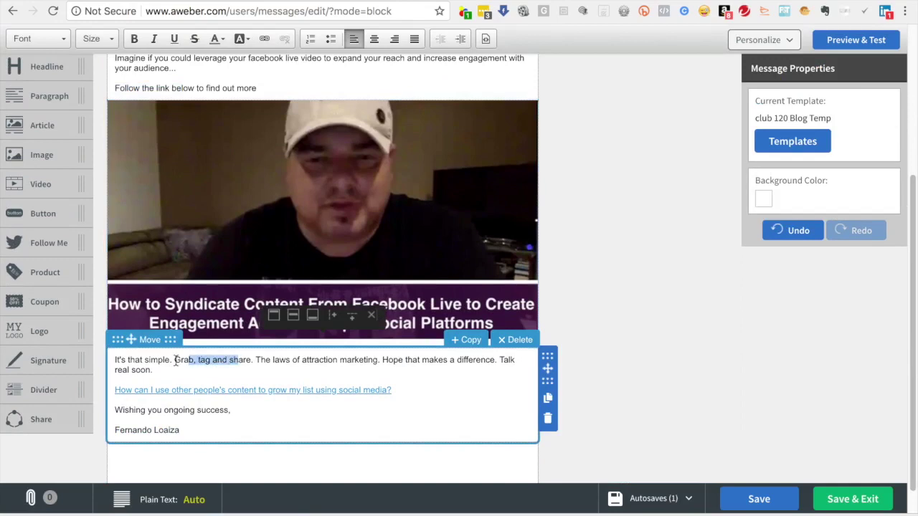
{"action": "left_click_drag", "start_coordinate": [176, 361], "coordinate": [269, 370]}
{"action": "type", "text": "D"}
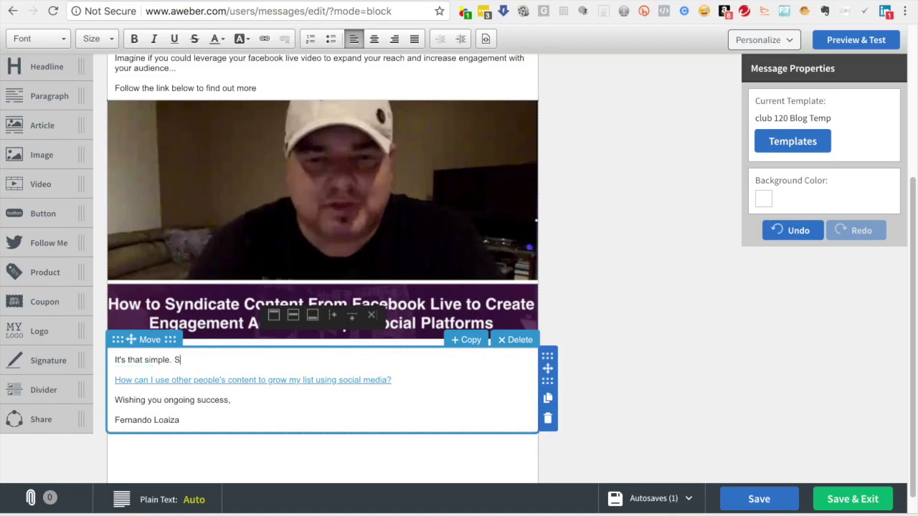
{"action": "type", "text": "ownload your video"}
{"action": "type", "text": ", creat"}
{"action": "key", "text": "BackSpace"}
{"action": "key", "text": "BackSpace"}
{"action": "type", "text": "eate"}
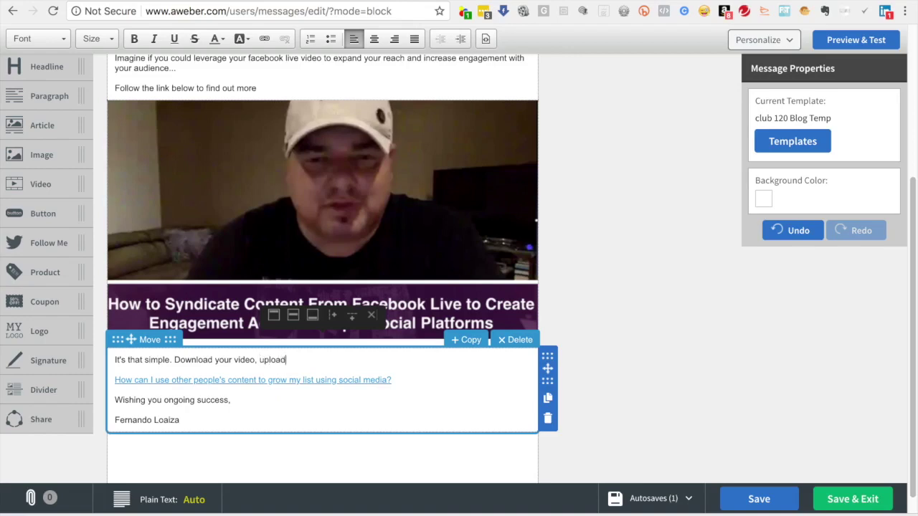
{"action": "type", "text": "your tube, sindyca"}
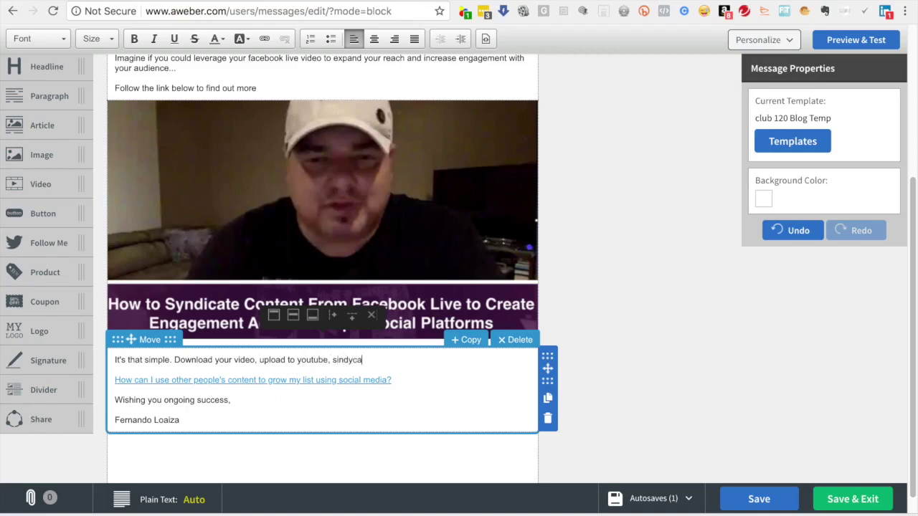
{"action": "key", "text": "BackSpace"}
{"action": "key", "text": "BackSpace"}
{"action": "key", "text": "BackSpace"}
{"action": "type", "text": "dicate"}
{"action": "key", "text": "BackSpace"}
{"action": "key", "text": "BackSpace"}
{"action": "key", "text": "BackSpace"}
{"action": "type", "text": "dicate"}
{"action": "type", "text": "media P"}
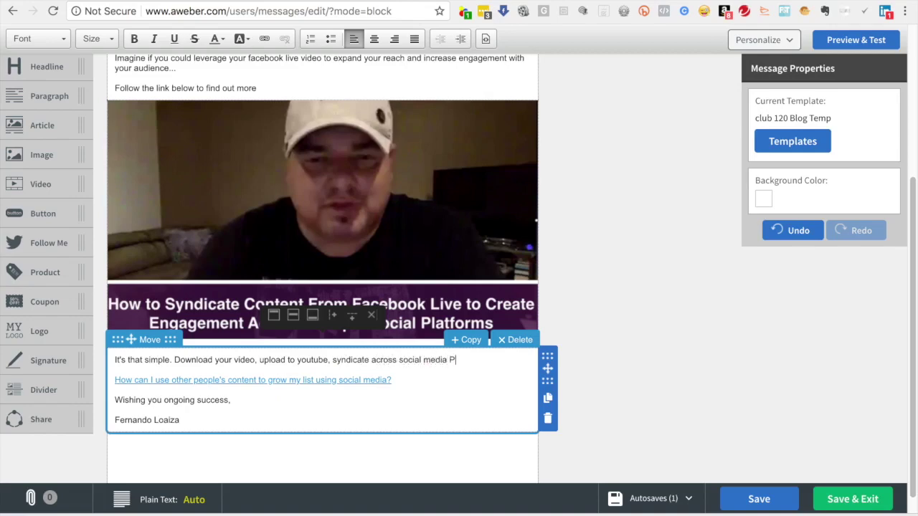
{"action": "key", "text": "BackSpace"}
{"action": "type", "text": "platforms and share with your list."}
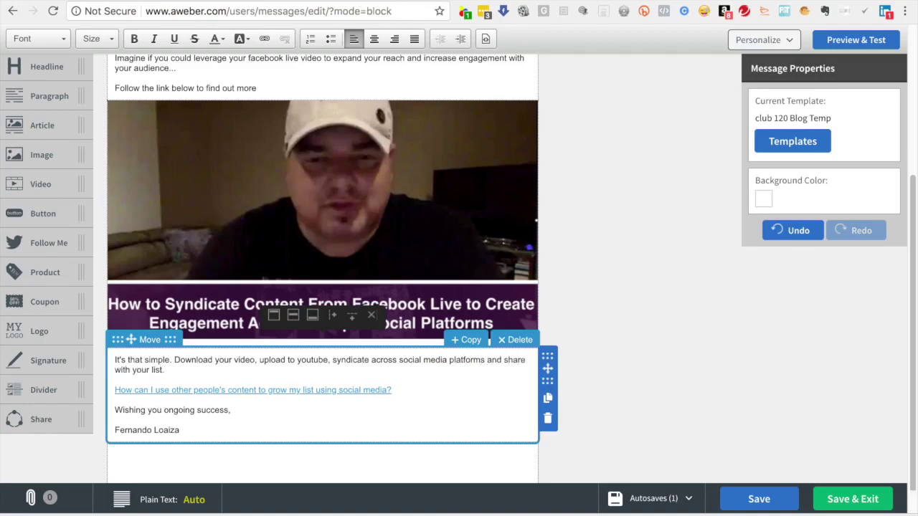
Replace the closing link's text with the WordPress post title "How to Leverage Facebook Live Video to Expand Your Reach and Keep Your Audience Engaged"
{"action": "left_click_drag", "start_coordinate": [406, 390], "coordinate": [114, 390]}
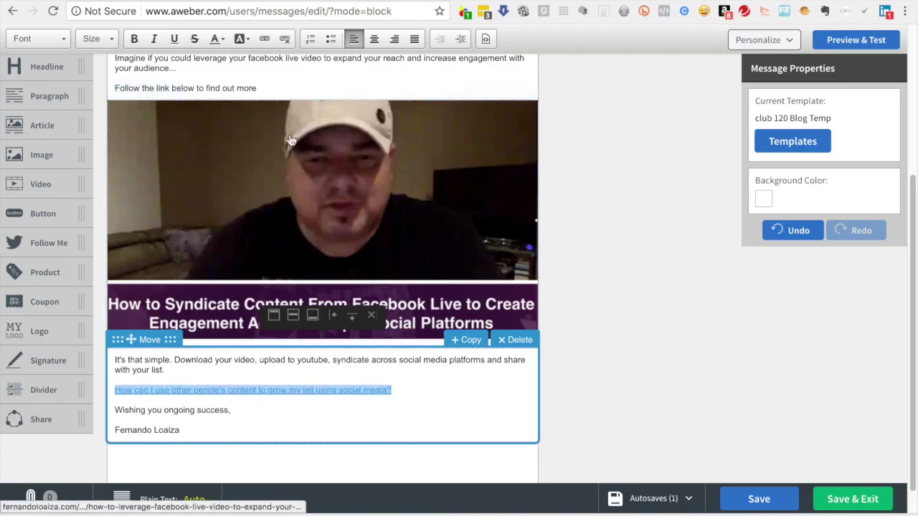
{"action": "scroll", "coordinate": [175, 389], "scroll_direction": "up", "scroll_amount": 2}
{"action": "scroll", "coordinate": [246, 375], "scroll_direction": "down", "scroll_amount": 2}
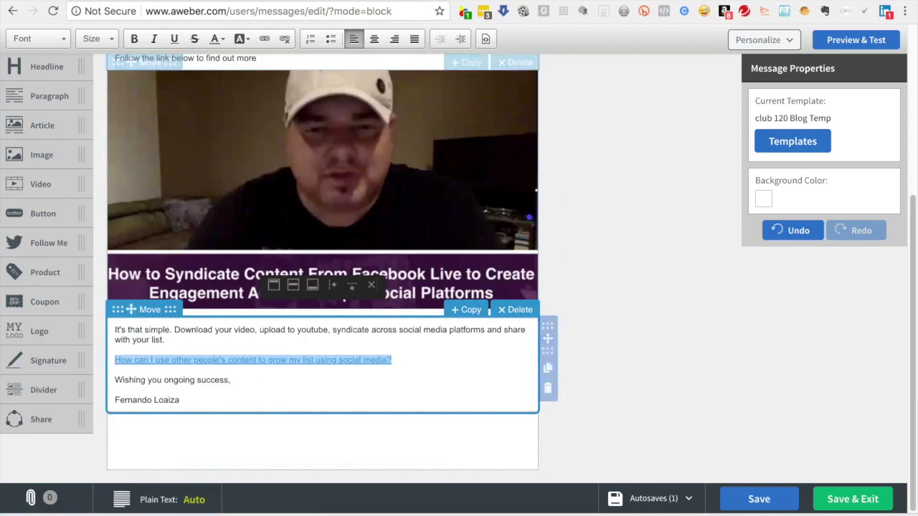
{"action": "key", "text": "ctrl+Tab"}
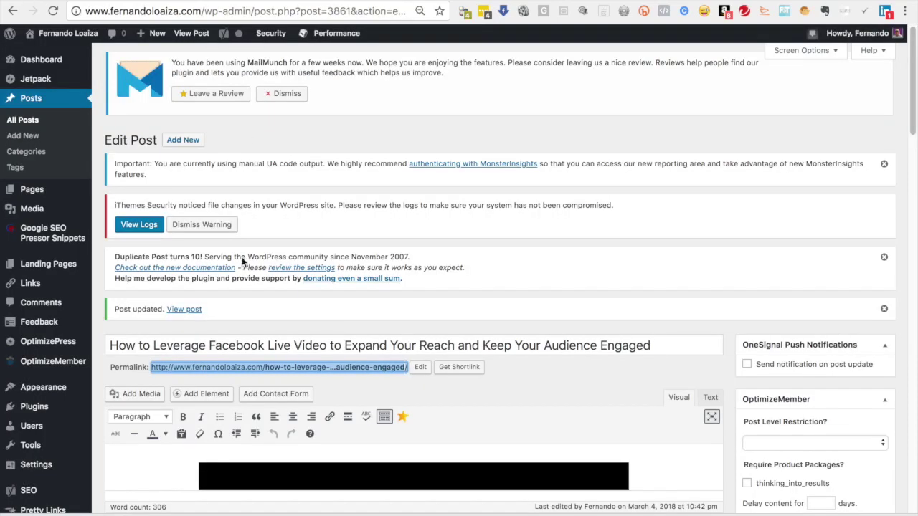
{"action": "triple_click", "coordinate": [198, 345]}
{"action": "key", "text": "super+c"}
{"action": "key", "text": "ctrl+shift+Tab"}
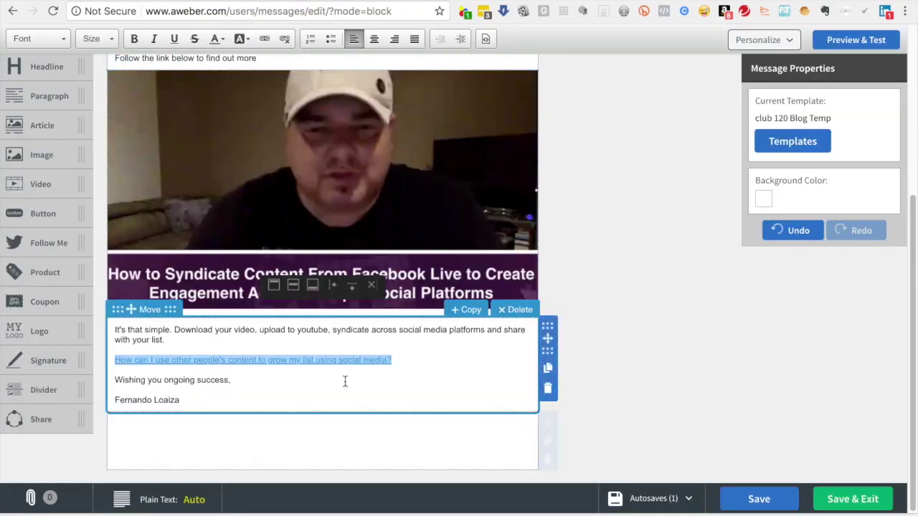
{"action": "key", "text": "super+v"}
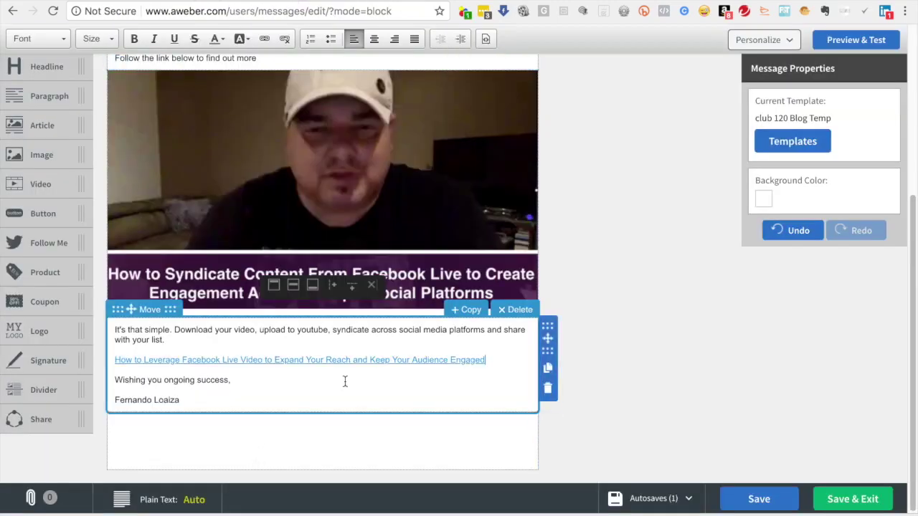
{"action": "double_click", "coordinate": [466, 362]}
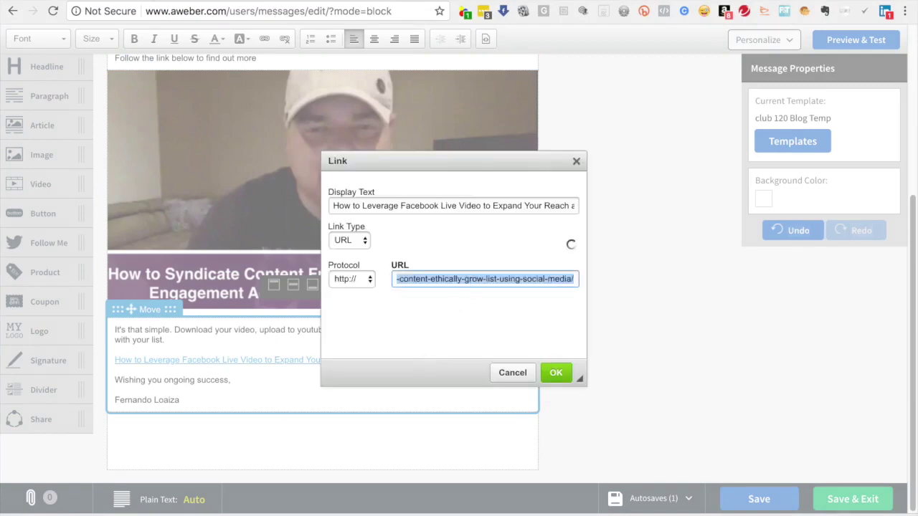
{"action": "key", "text": "ctrl+Tab"}
{"action": "right_click", "coordinate": [328, 370]}
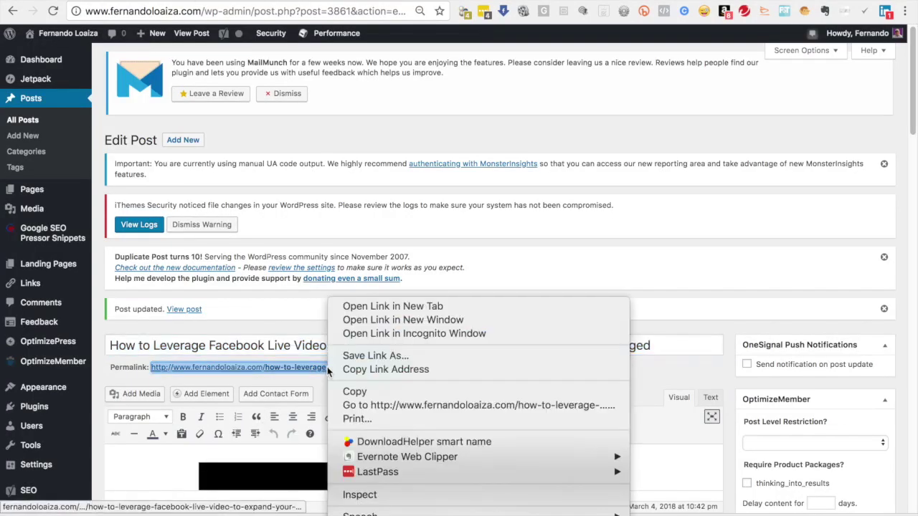
{"action": "left_click", "coordinate": [384, 370]}
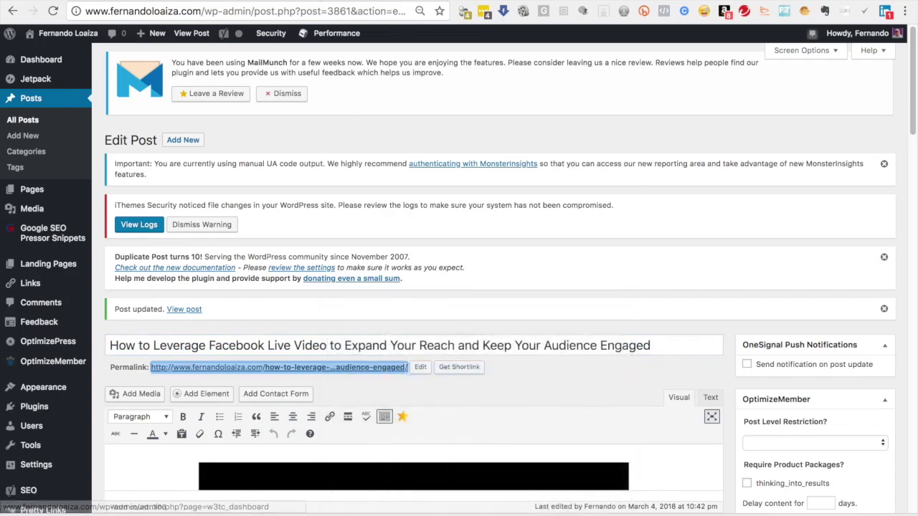
{"action": "key", "text": "ctrl+shift+Tab"}
{"action": "key", "text": "ctrl+a"}
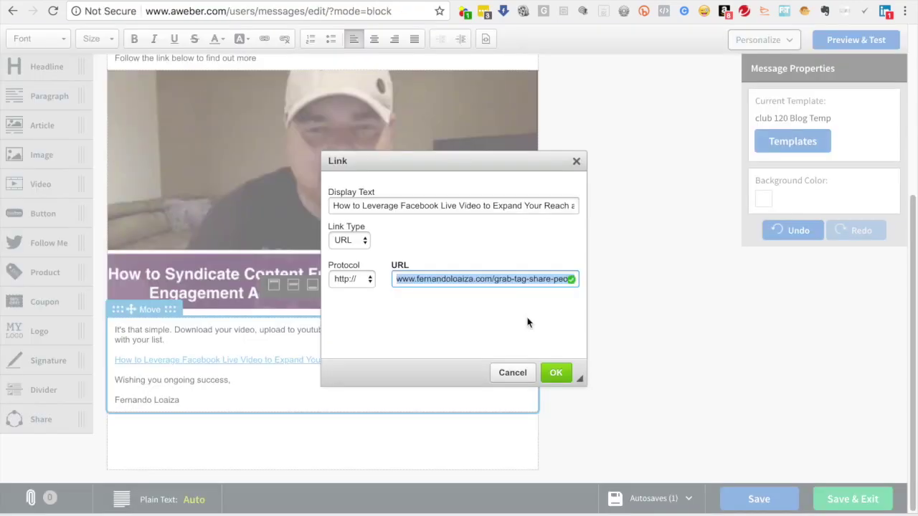
{"action": "key", "text": "ctrl+v"}
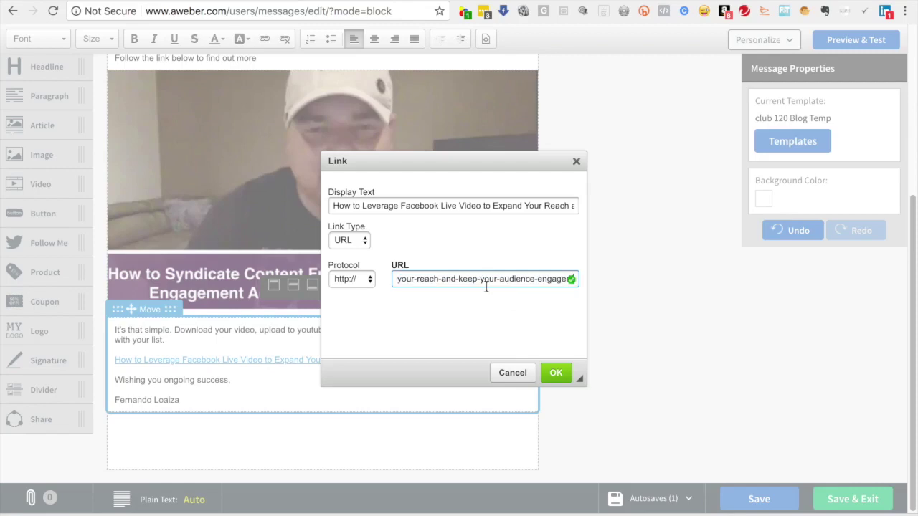
{"action": "left_click", "coordinate": [558, 374]}
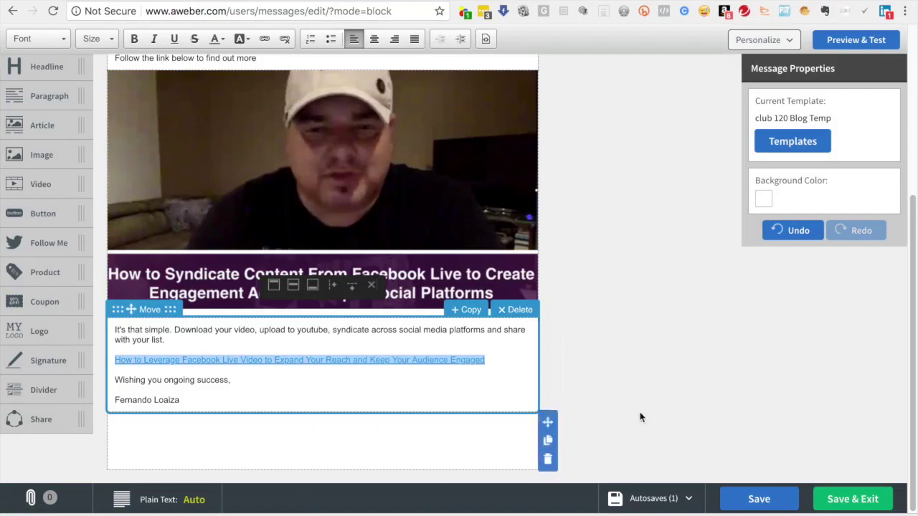
{"action": "scroll", "coordinate": [638, 421], "scroll_direction": "up", "scroll_amount": 5}
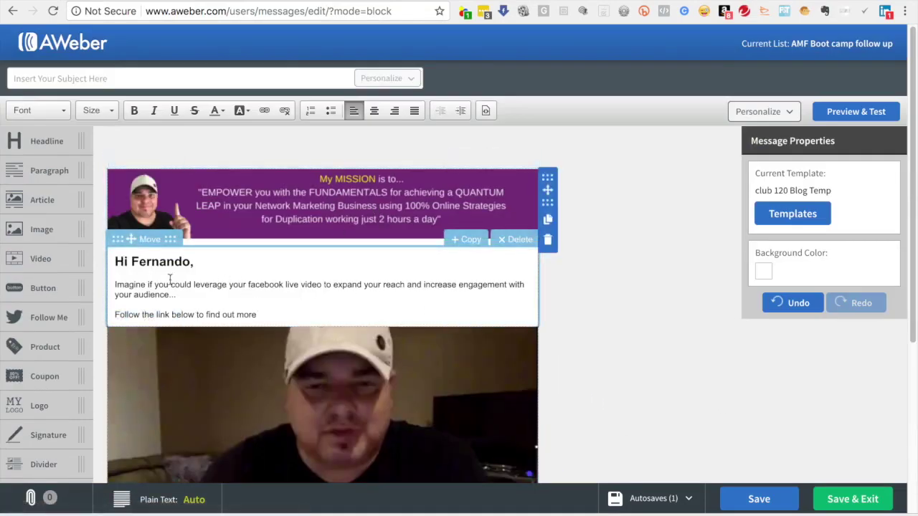
{"action": "scroll", "coordinate": [594, 370], "scroll_direction": "down", "scroll_amount": 1}
{"action": "scroll", "coordinate": [595, 370], "scroll_direction": "down", "scroll_amount": 1}
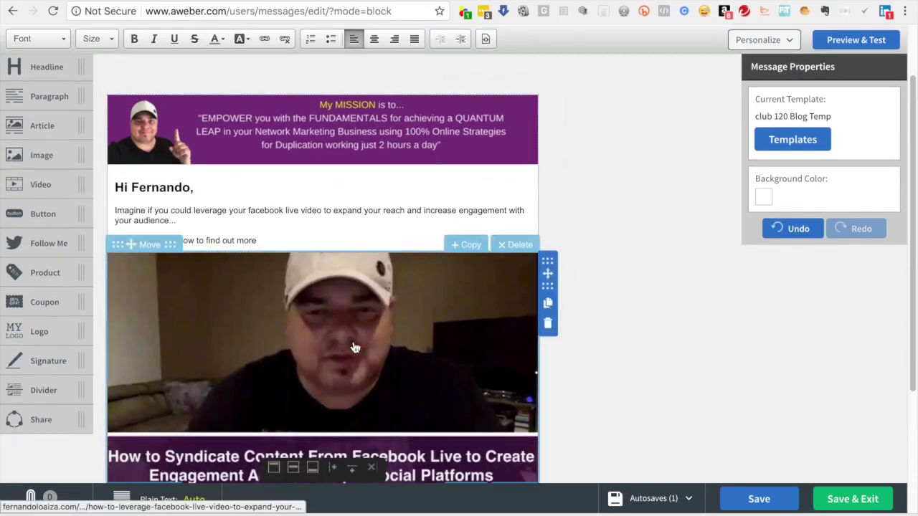
{"action": "scroll", "coordinate": [502, 287], "scroll_direction": "down", "scroll_amount": 5}
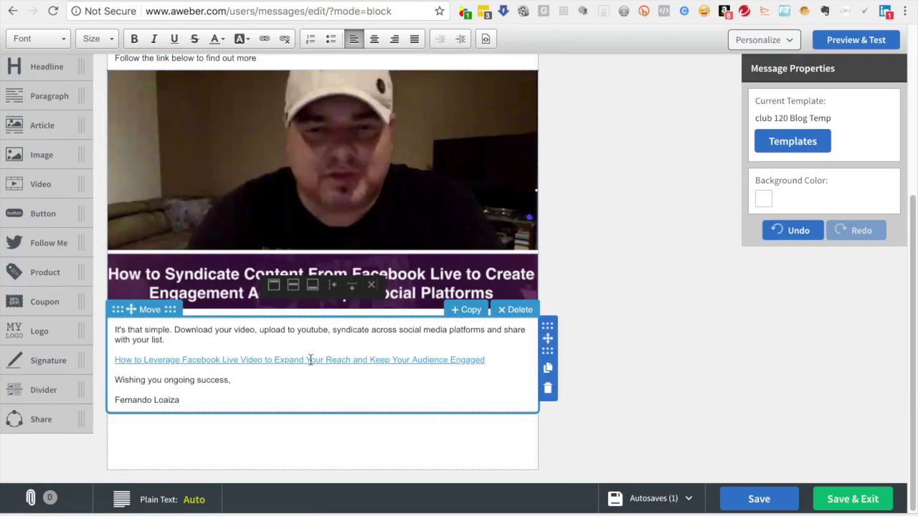
Save the email message and open its Preview & Test view
{"action": "left_click", "coordinate": [781, 502]}
{"action": "scroll", "coordinate": [744, 409], "scroll_direction": "up", "scroll_amount": 1}
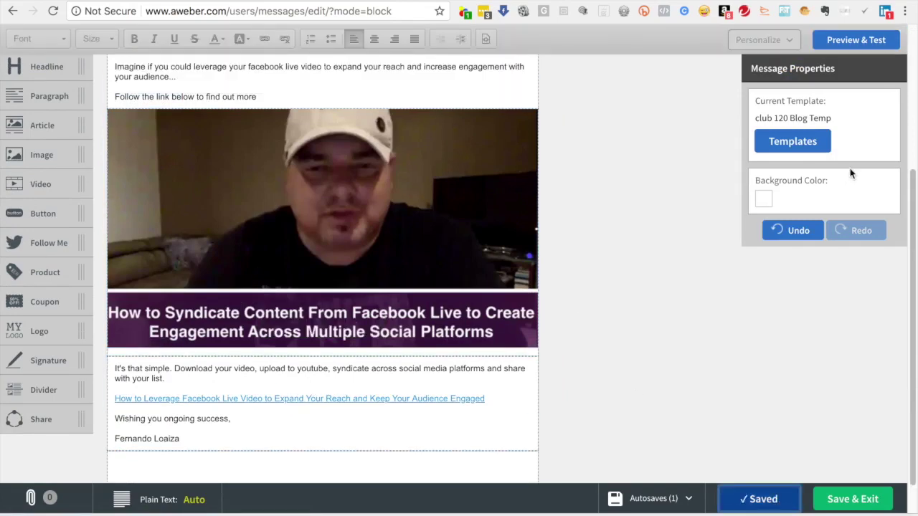
{"action": "left_click", "coordinate": [855, 39]}
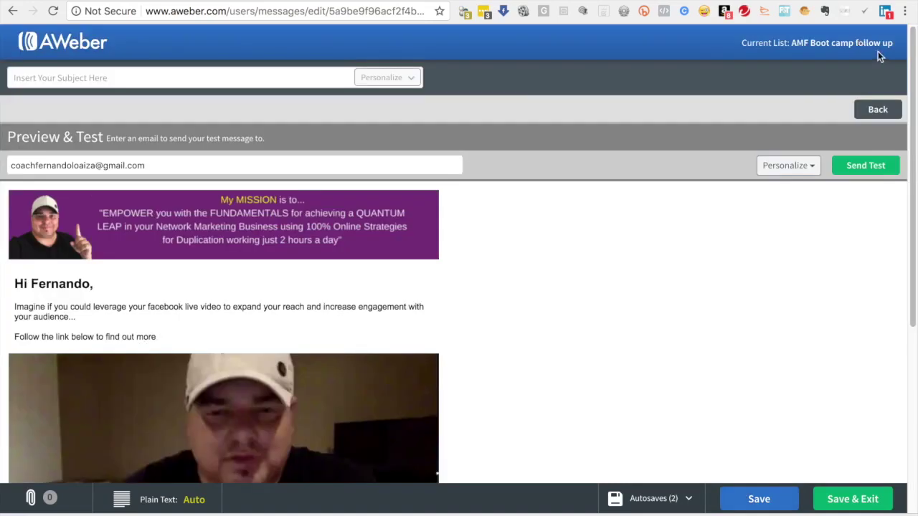
{"action": "left_click", "coordinate": [168, 77]}
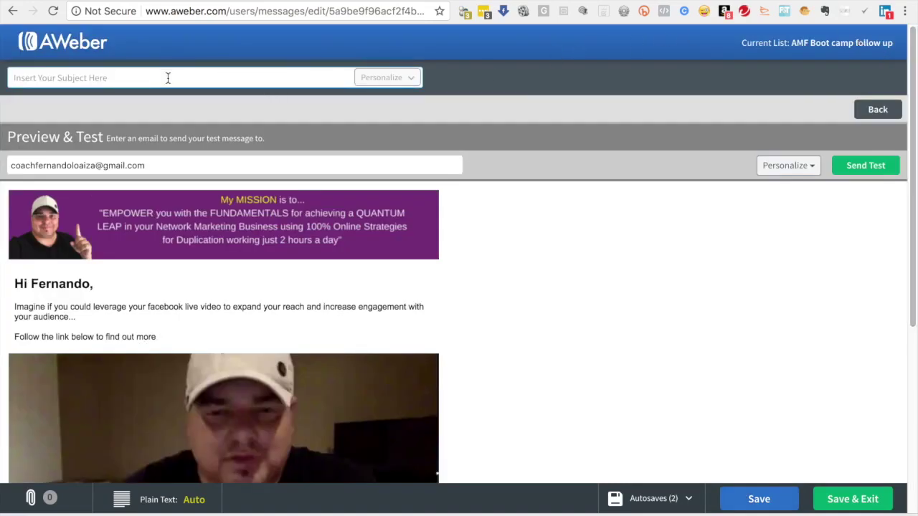
{"action": "left_click", "coordinate": [167, 78]}
{"action": "type", "text": "How to"}
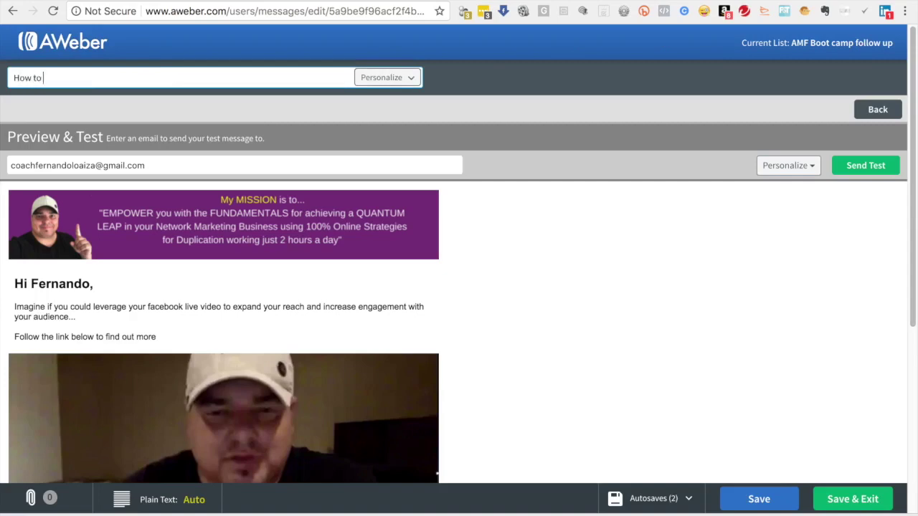
{"action": "key", "text": "ctrl+v"}
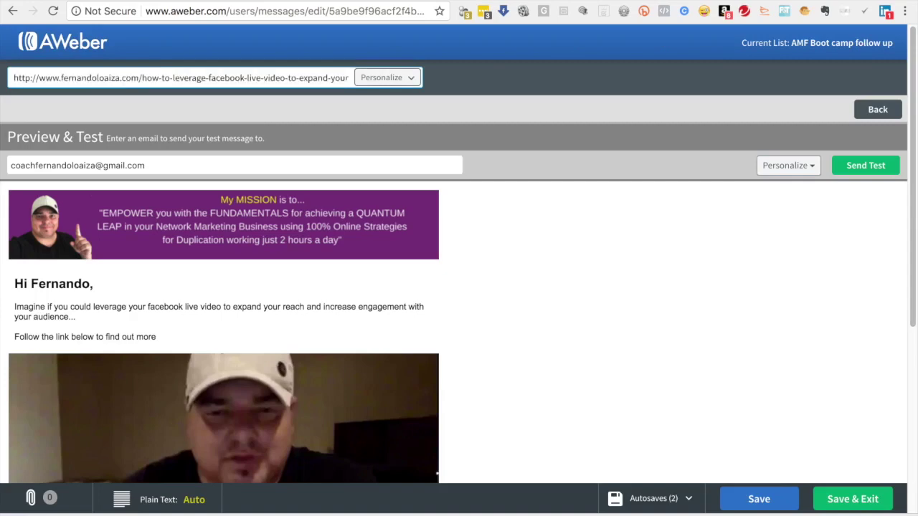
{"action": "key", "text": "ctrl+z"}
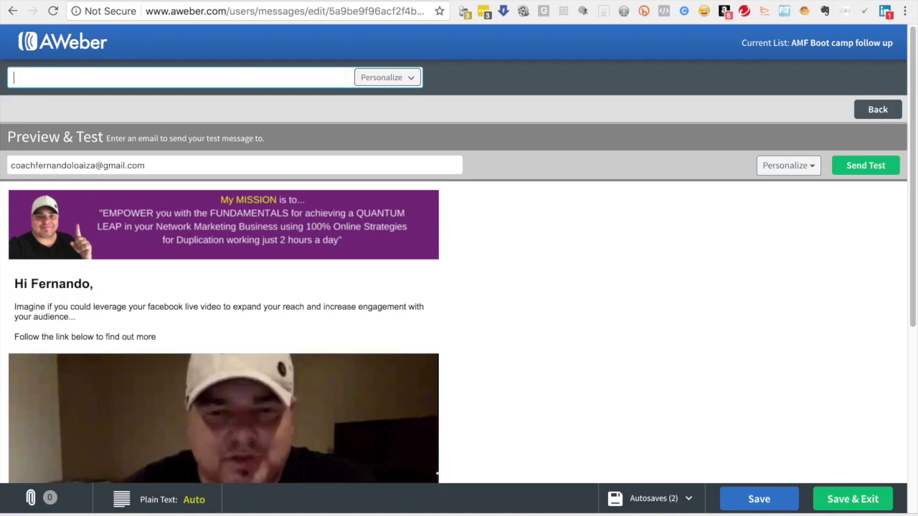
Set the email subject to the WordPress post title "How to Leverage Facebook Live Video to Expand Your Reach and Keep Your Audience Engaged"
{"action": "left_click", "coordinate": [206, 6]}
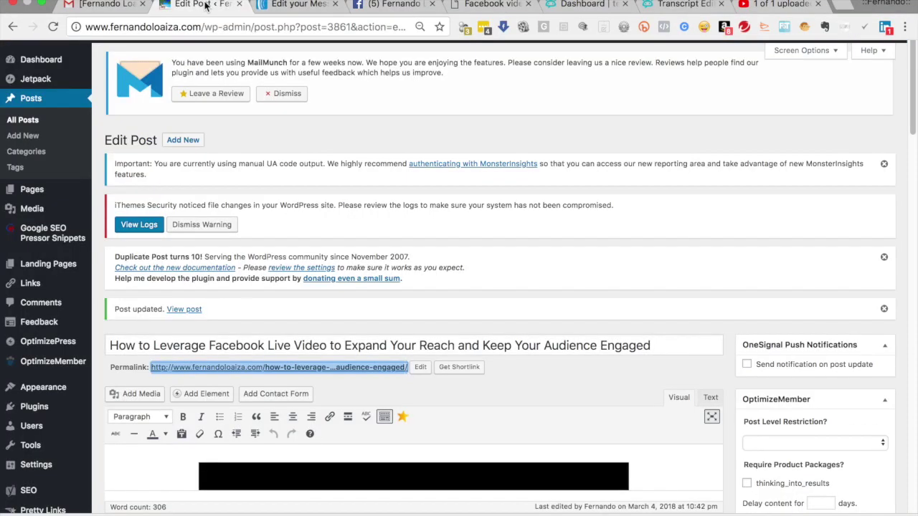
{"action": "triple_click", "coordinate": [254, 345]}
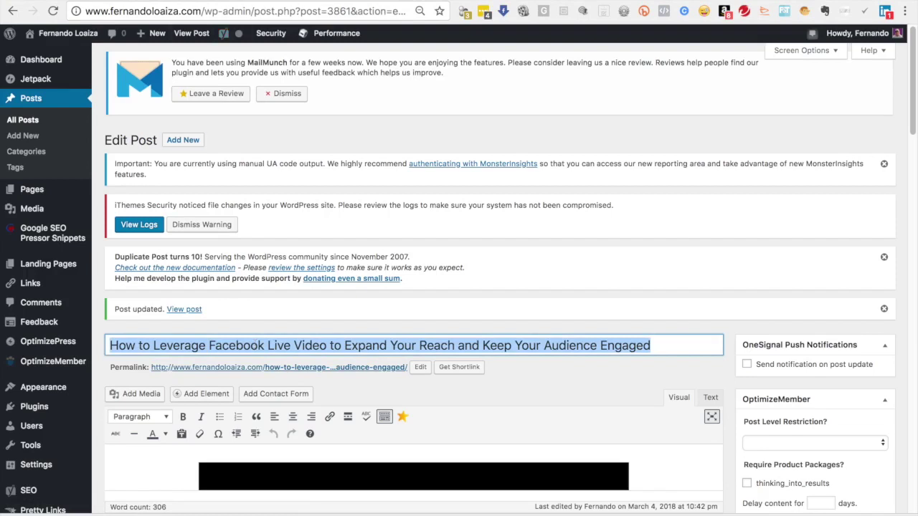
{"action": "key", "text": "ctrl+shift+Tab"}
{"action": "left_click", "coordinate": [184, 75]}
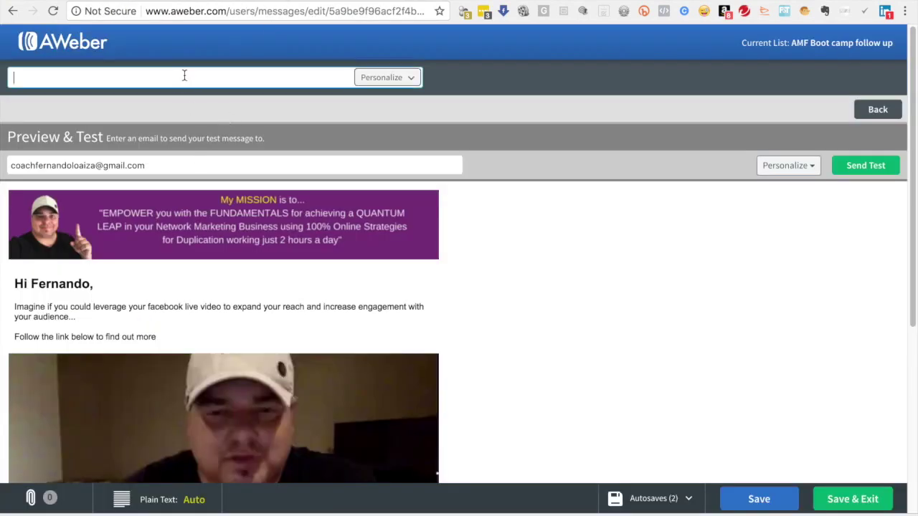
{"action": "key", "text": "ctrl+v"}
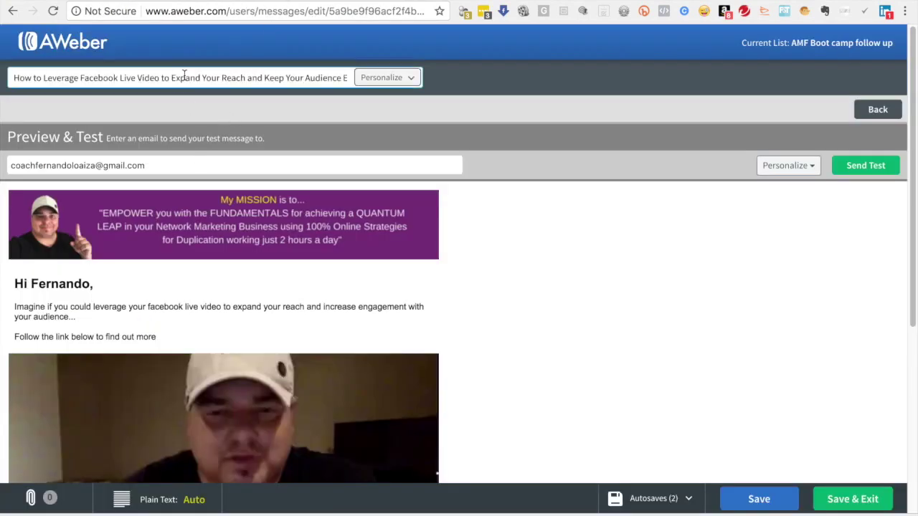
Prefix the subject with "Hey {!firstname_fix}, Here's", using the subscriber's first name personalization, and save the message
{"action": "type", "text": "Hey"}
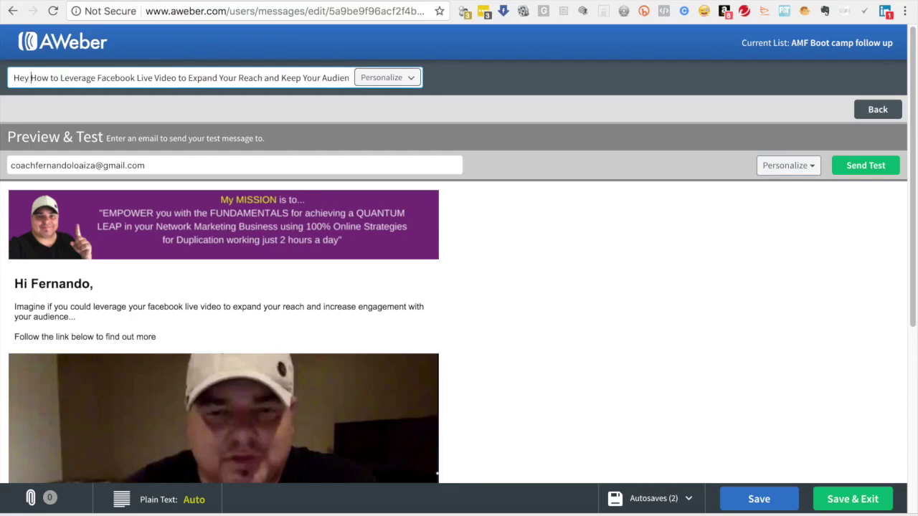
{"action": "left_click", "coordinate": [413, 79]}
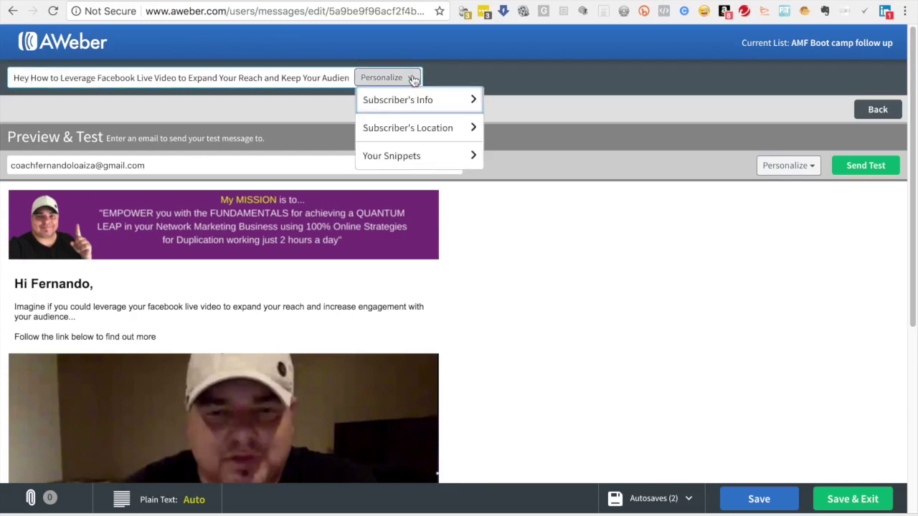
{"action": "left_click", "coordinate": [464, 102]}
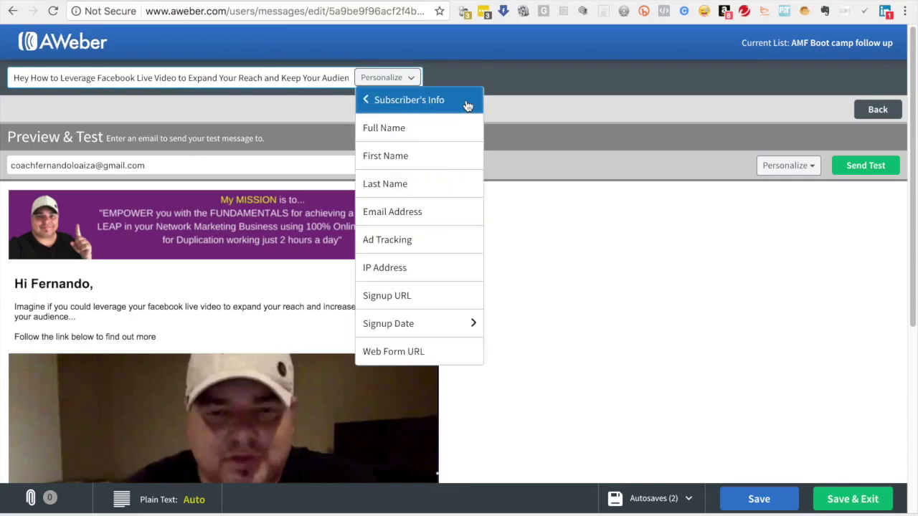
{"action": "left_click", "coordinate": [406, 157]}
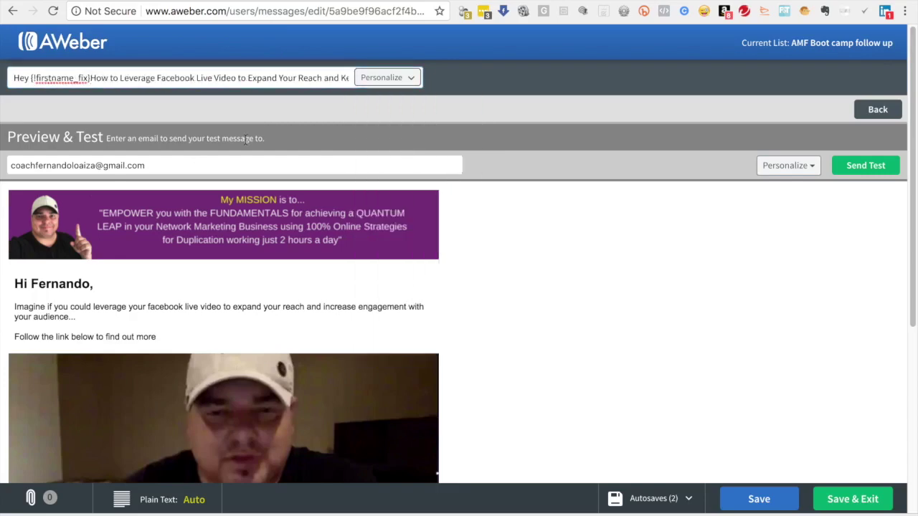
{"action": "type", "text": ", Here's"}
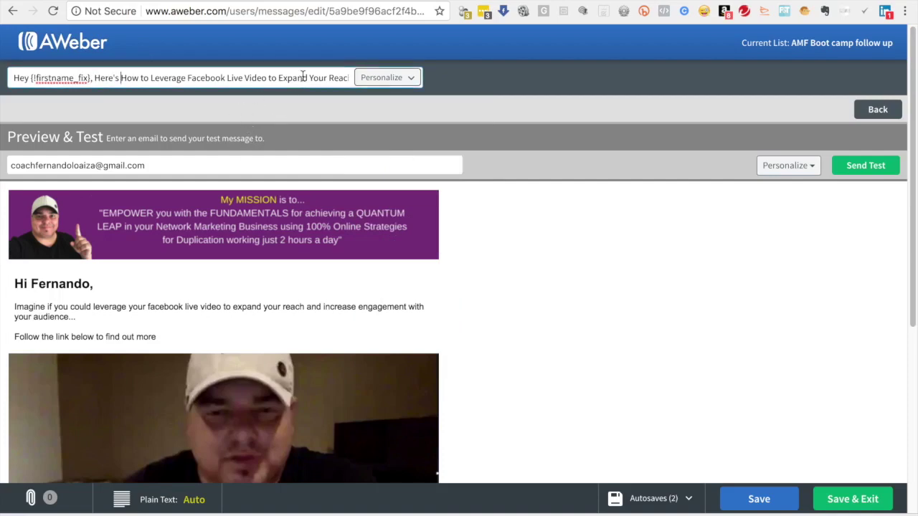
{"action": "left_click", "coordinate": [754, 505]}
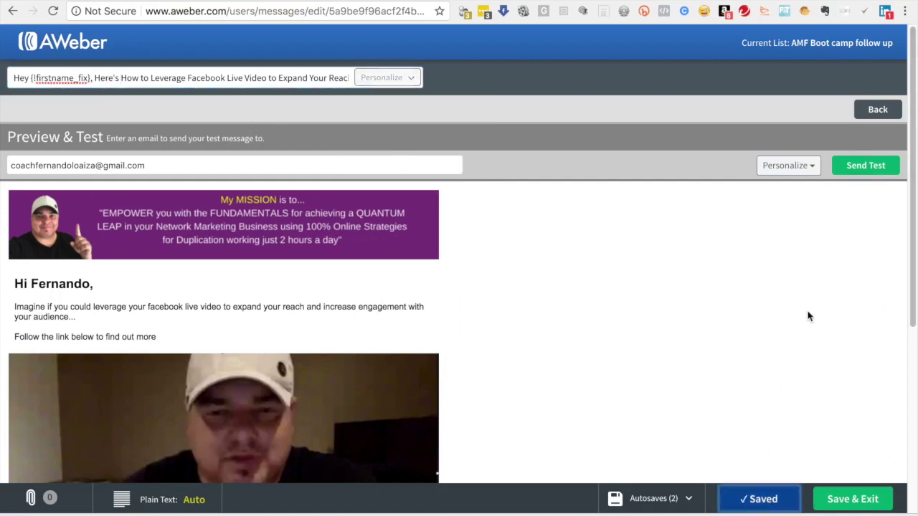
Send the test email, switch to Gmail and open the test message from the Promotions category of the inbox
{"action": "left_click", "coordinate": [862, 172]}
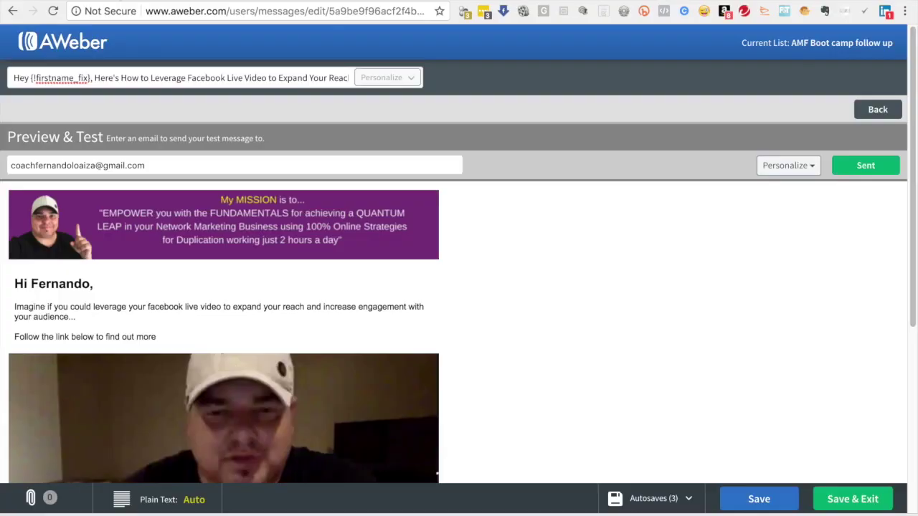
{"action": "key", "text": "ctrl+Tab"}
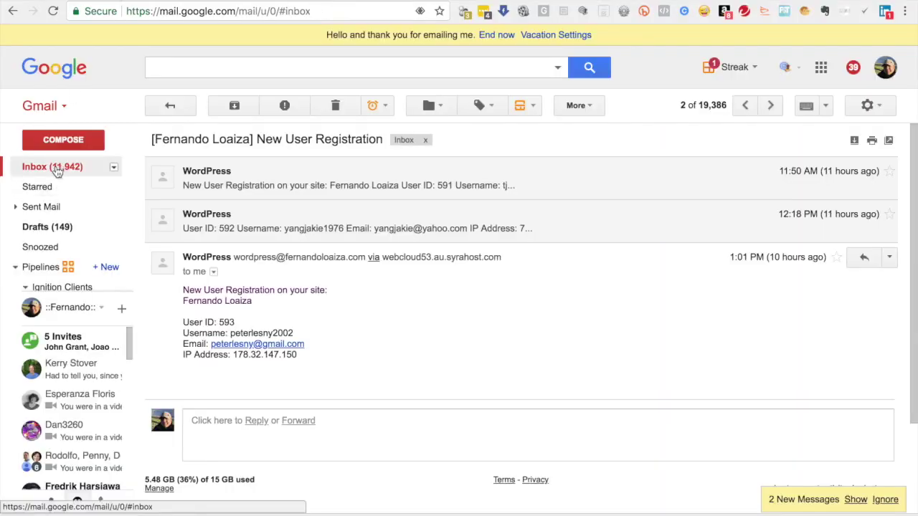
{"action": "left_click", "coordinate": [56, 170]}
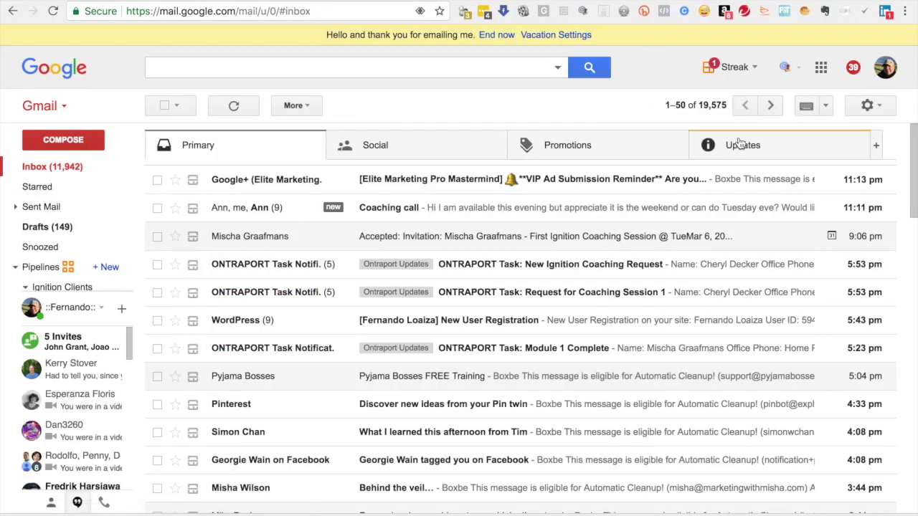
{"action": "left_click", "coordinate": [234, 105]}
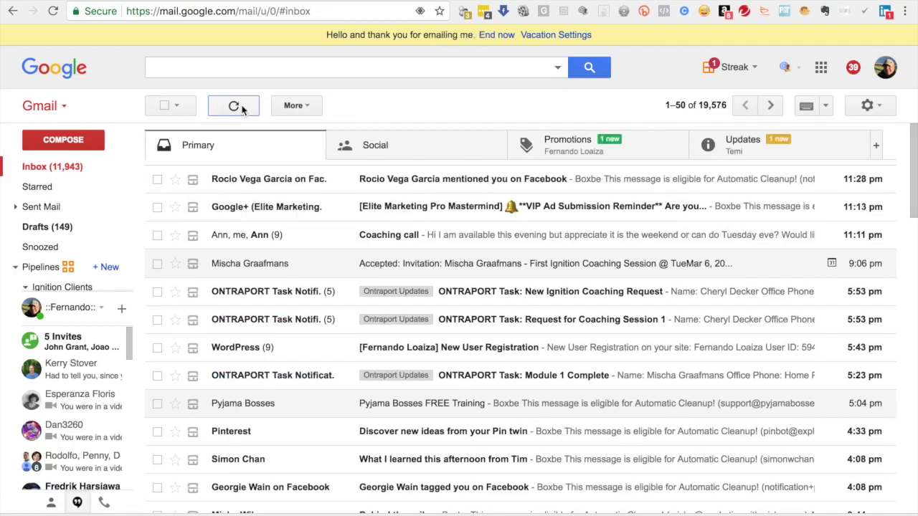
{"action": "left_click", "coordinate": [746, 159]}
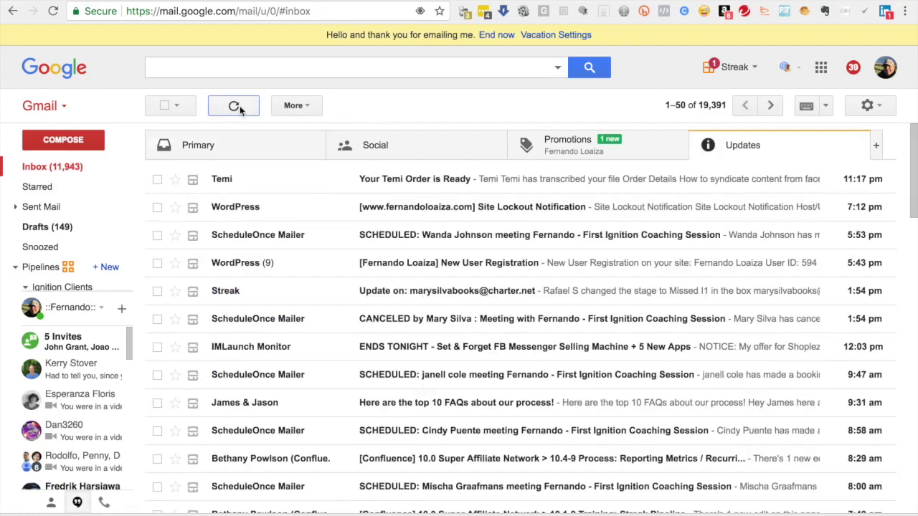
{"action": "left_click", "coordinate": [545, 151]}
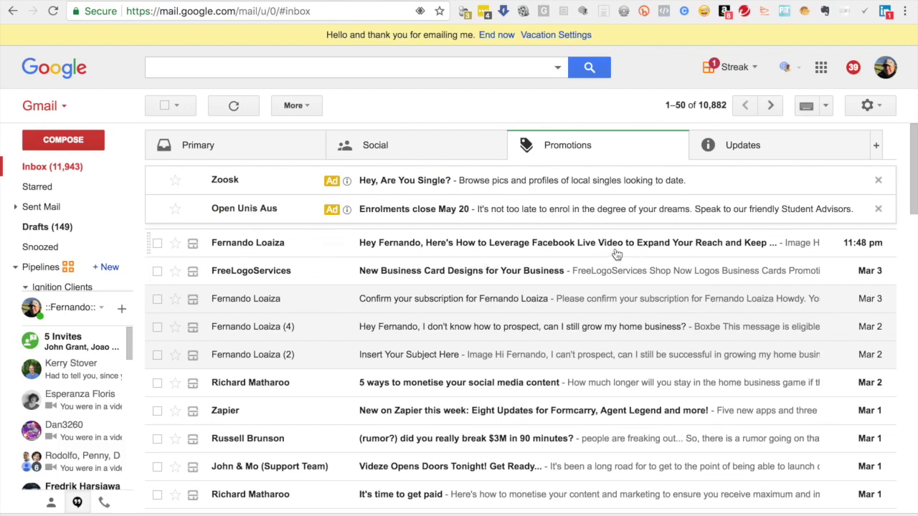
{"action": "left_click", "coordinate": [262, 246]}
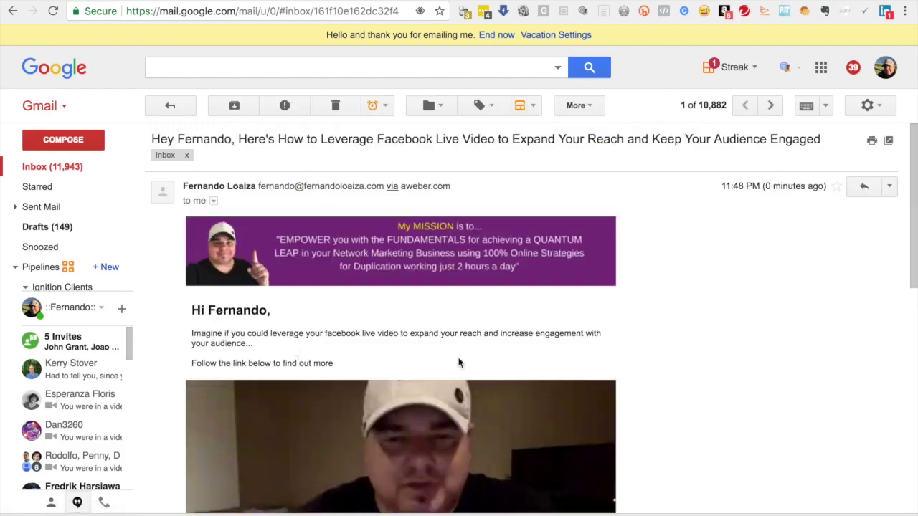
Follow the post link in the test email and check the published blog post's header, video and paragraph layout
{"action": "scroll", "coordinate": [631, 385], "scroll_direction": "down", "scroll_amount": 3}
{"action": "left_click", "coordinate": [412, 364]}
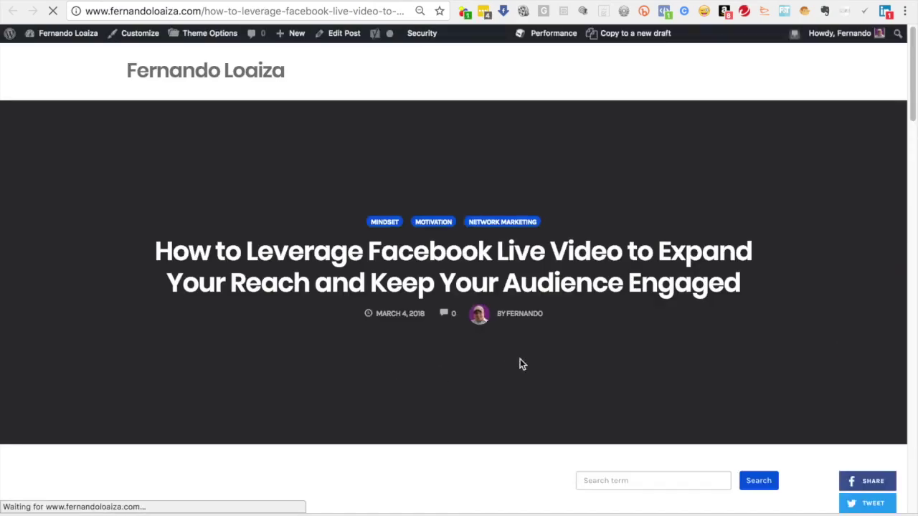
{"action": "scroll", "coordinate": [519, 363], "scroll_direction": "down", "scroll_amount": 2}
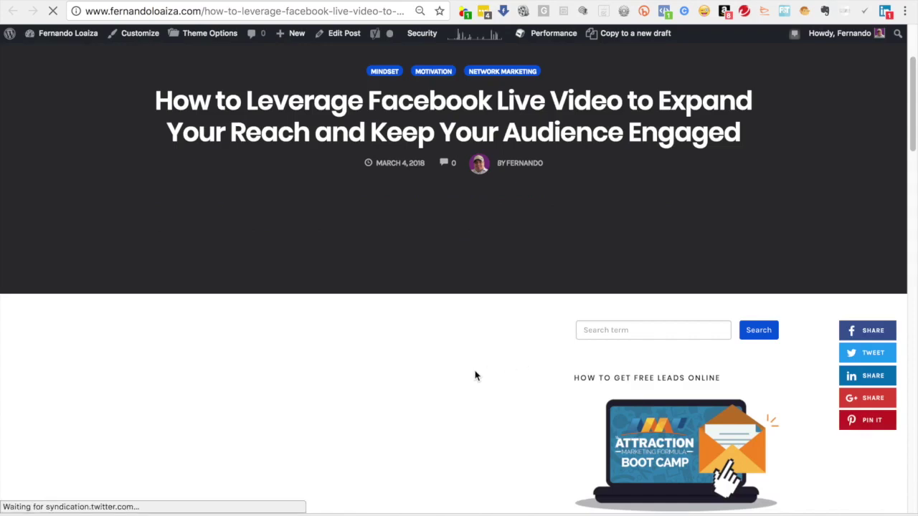
{"action": "scroll", "coordinate": [475, 376], "scroll_direction": "down", "scroll_amount": 3}
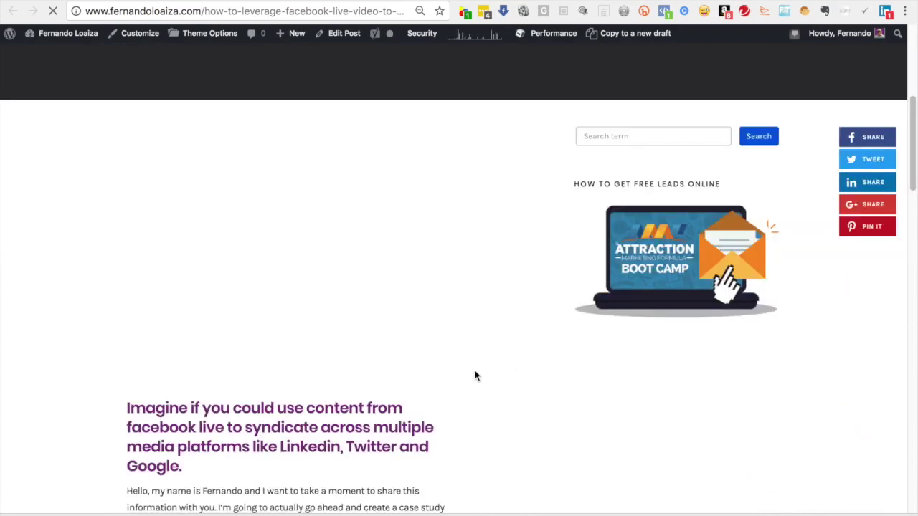
{"action": "scroll", "coordinate": [474, 376], "scroll_direction": "down", "scroll_amount": 3}
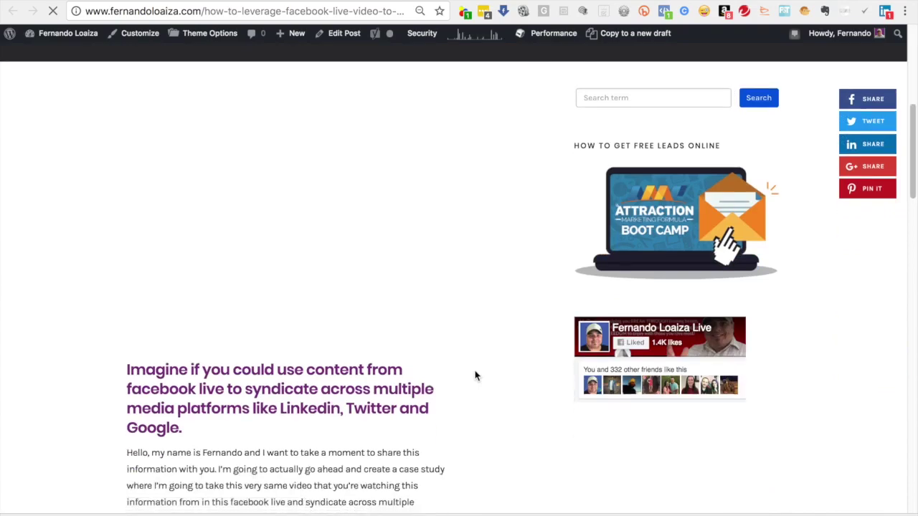
{"action": "scroll", "coordinate": [475, 376], "scroll_direction": "down", "scroll_amount": 3}
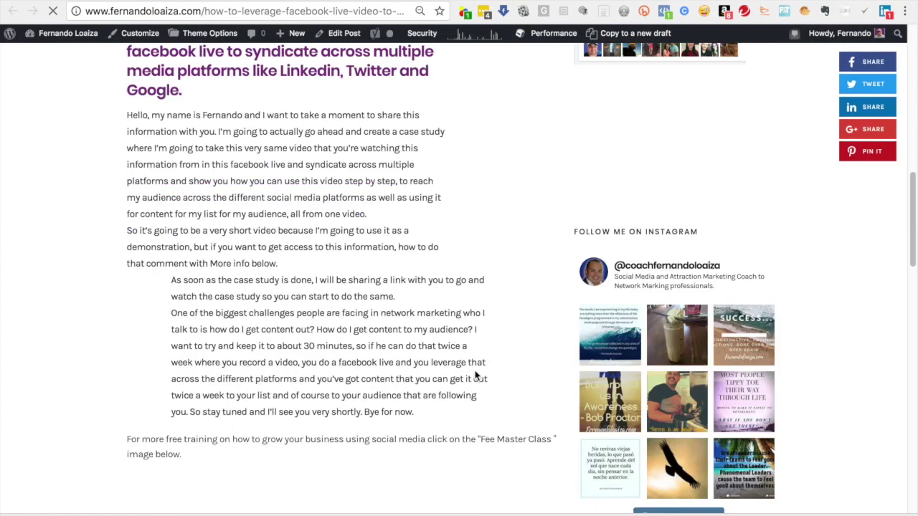
{"action": "scroll", "coordinate": [475, 376], "scroll_direction": "down", "scroll_amount": 1}
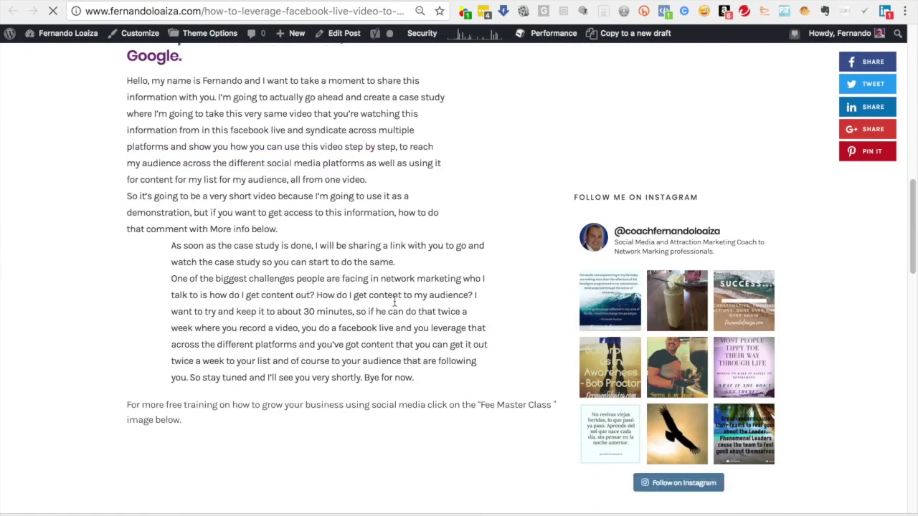
{"action": "scroll", "coordinate": [432, 366], "scroll_direction": "up", "scroll_amount": 1}
{"action": "scroll", "coordinate": [434, 373], "scroll_direction": "up", "scroll_amount": 6}
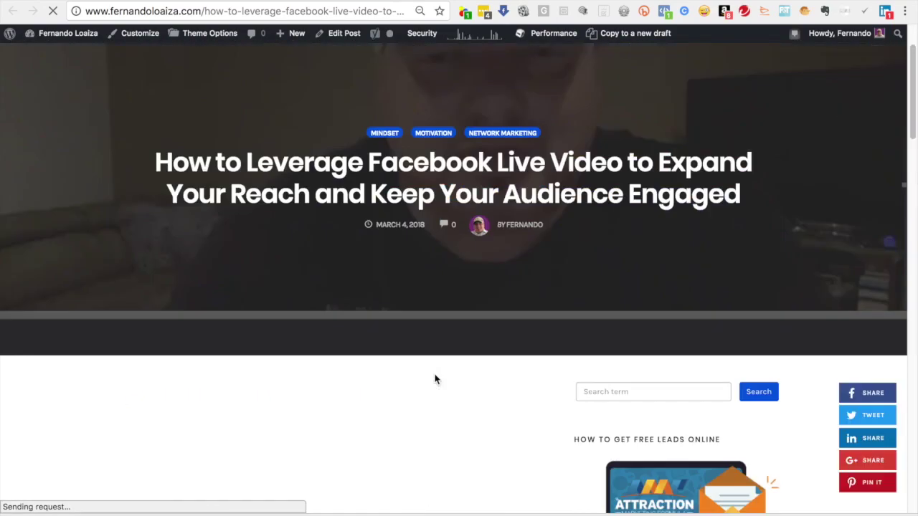
{"action": "scroll", "coordinate": [435, 380], "scroll_direction": "down", "scroll_amount": 5}
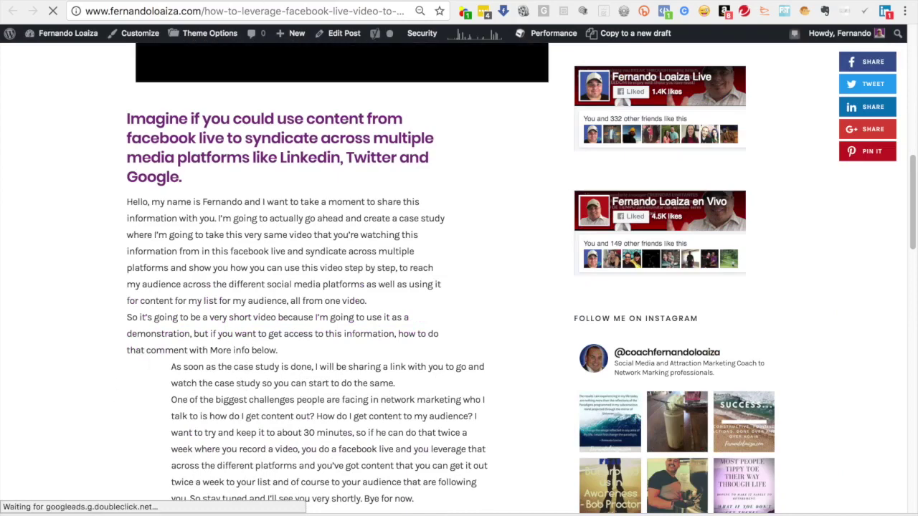
In the WordPress editor, remove the extra blank line above the "One of the biggest challenges" paragraph and update the post
{"action": "scroll", "coordinate": [327, 378], "scroll_direction": "down", "scroll_amount": 8}
{"action": "scroll", "coordinate": [328, 379], "scroll_direction": "down", "scroll_amount": 3}
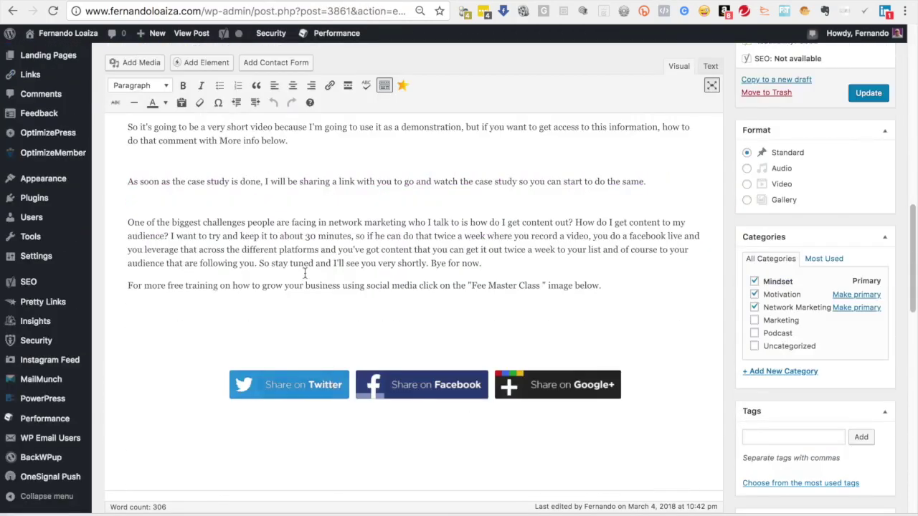
{"action": "left_click", "coordinate": [287, 198]}
{"action": "key", "text": "BackSpace"}
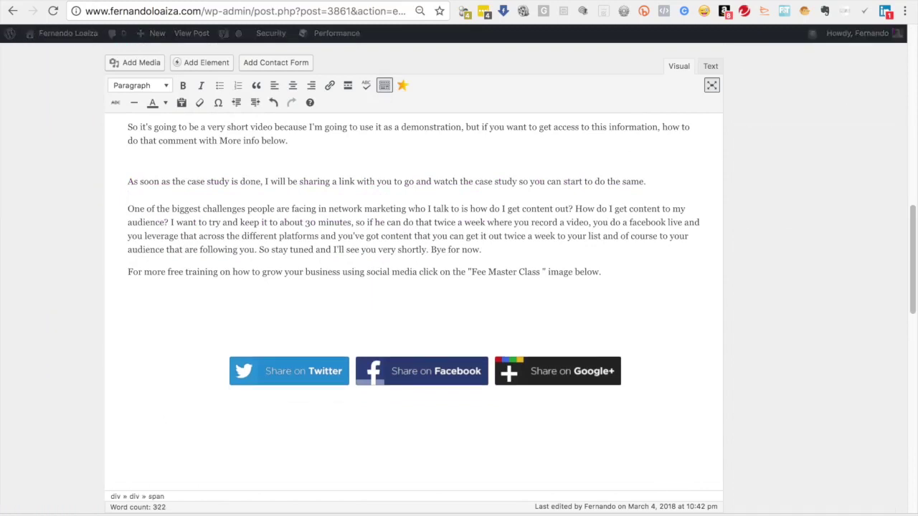
{"action": "left_click", "coordinate": [243, 154]}
{"action": "scroll", "coordinate": [519, 186], "scroll_direction": "up", "scroll_amount": 10}
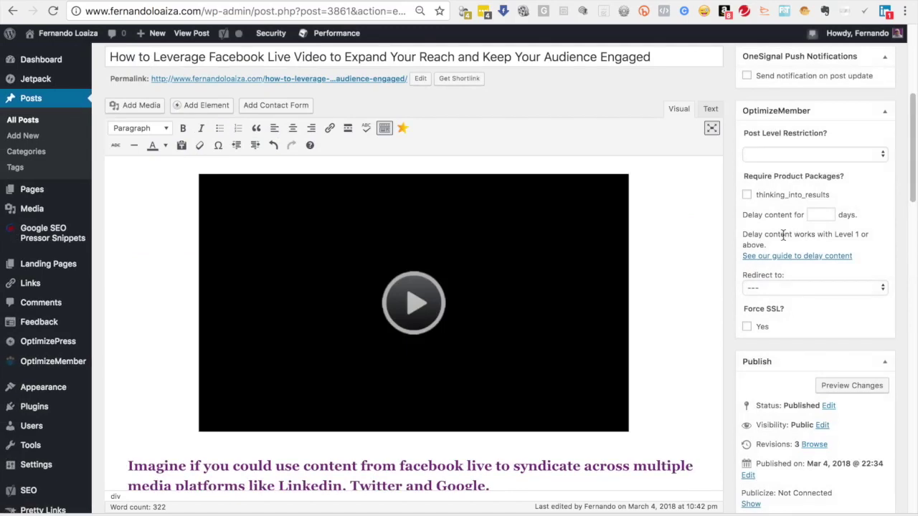
{"action": "scroll", "coordinate": [859, 479], "scroll_direction": "down", "scroll_amount": 4}
{"action": "left_click", "coordinate": [869, 305]}
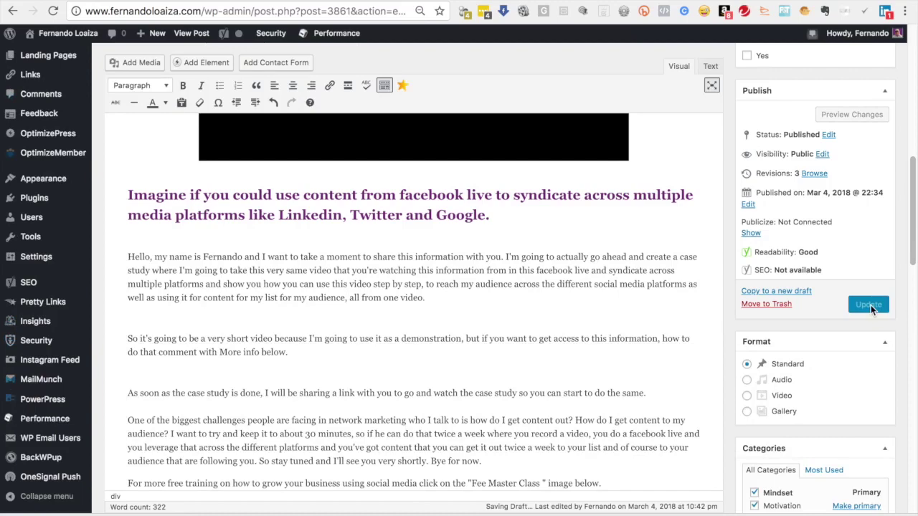
Update the blog post, switch to the AWeber message preview and save the message while exiting its editor
{"action": "left_click", "coordinate": [869, 305]}
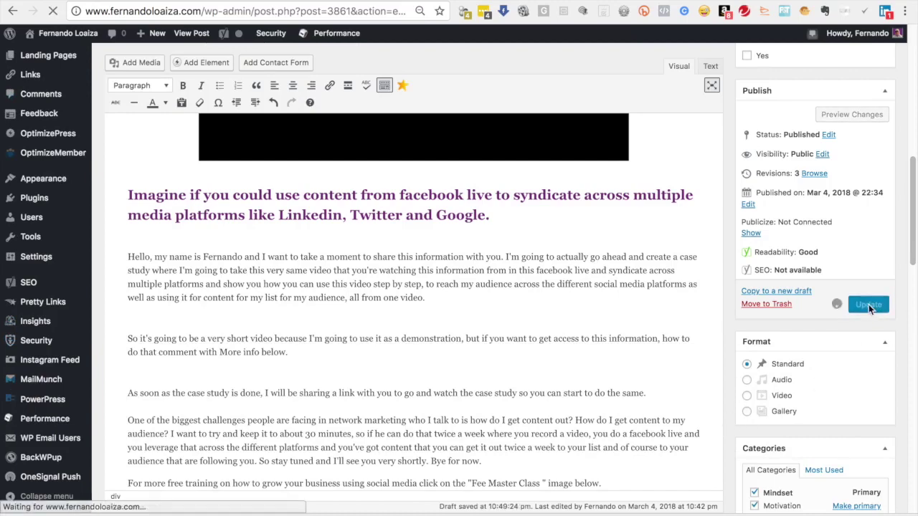
{"action": "key", "text": "ctrl+Tab"}
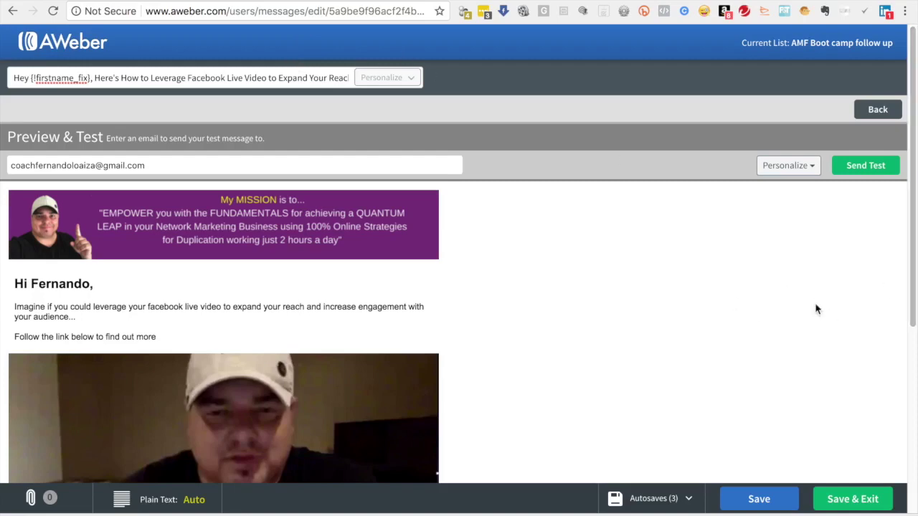
{"action": "scroll", "coordinate": [780, 398], "scroll_direction": "down", "scroll_amount": 1}
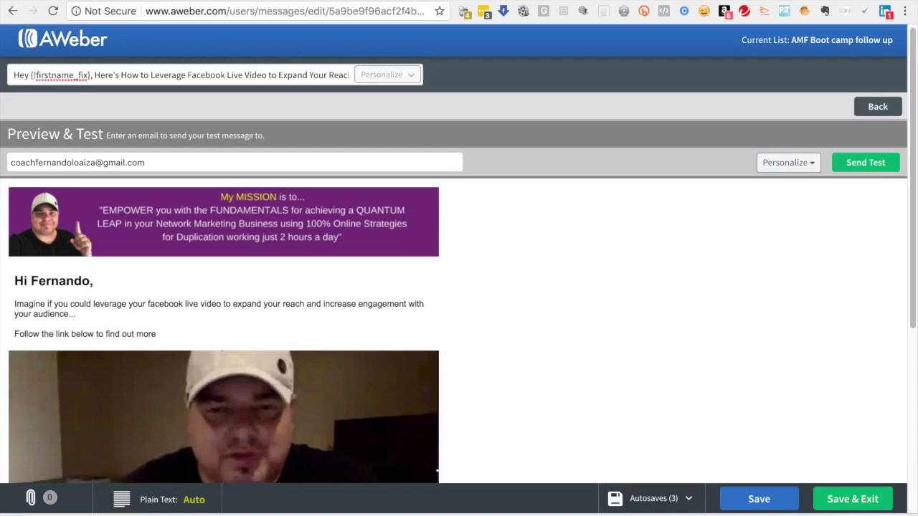
{"action": "left_click", "coordinate": [858, 505]}
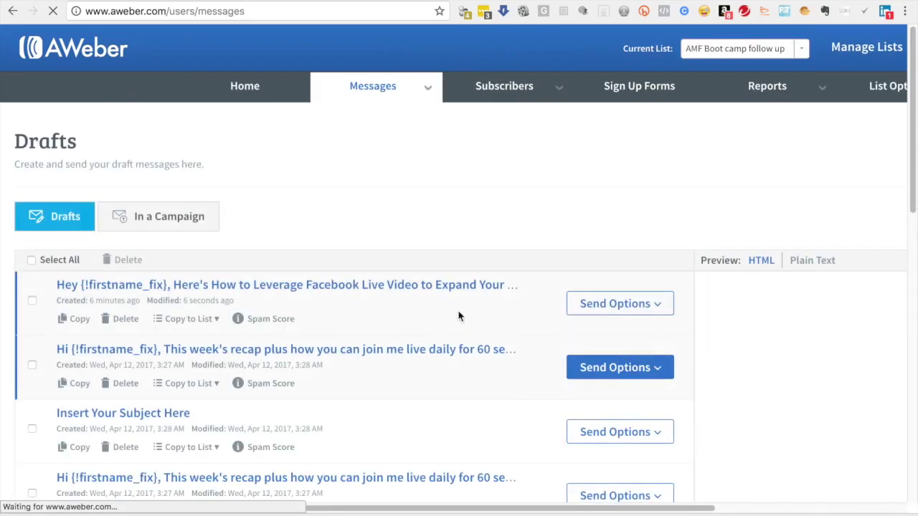
Start scheduling the "Here's How to Leverage Facebook Live Video" draft as a broadcast and include subscribers from all lists
{"action": "left_click", "coordinate": [618, 303]}
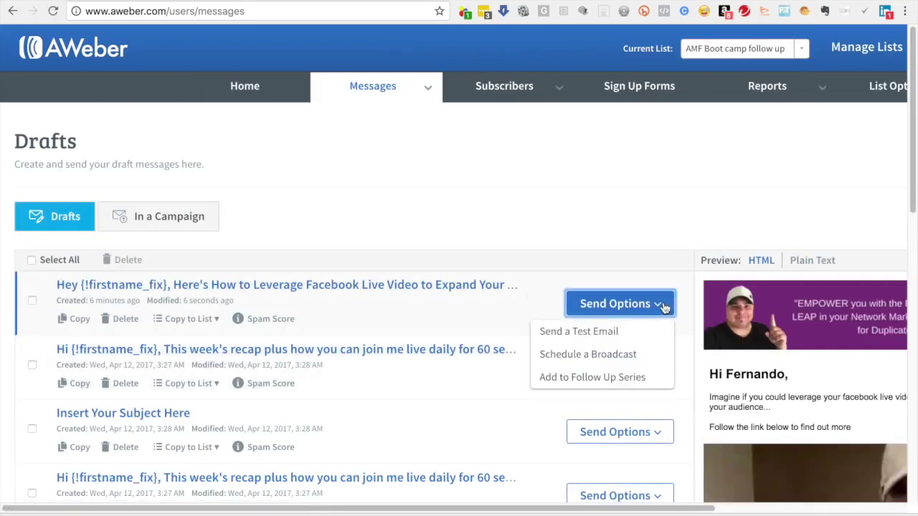
{"action": "left_click", "coordinate": [622, 362]}
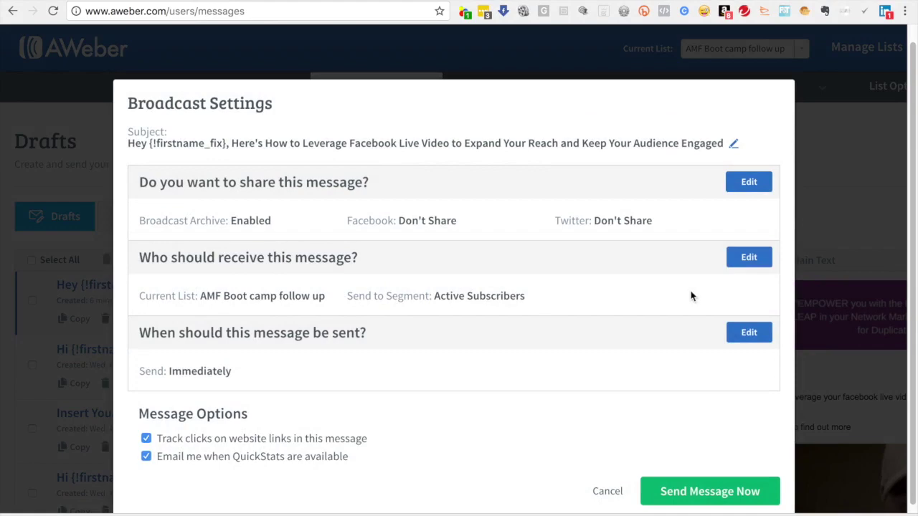
{"action": "left_click", "coordinate": [758, 259]}
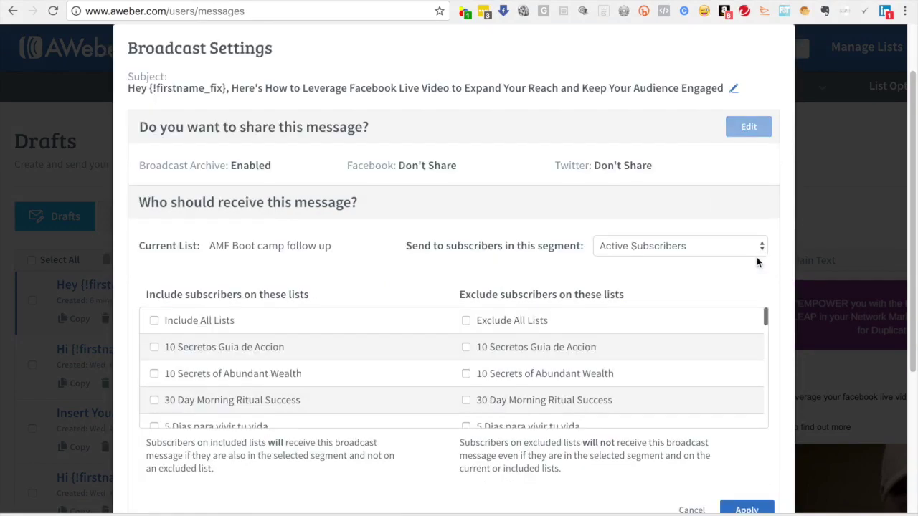
{"action": "scroll", "coordinate": [603, 332], "scroll_direction": "down", "scroll_amount": 1}
{"action": "scroll", "coordinate": [459, 344], "scroll_direction": "up", "scroll_amount": 3}
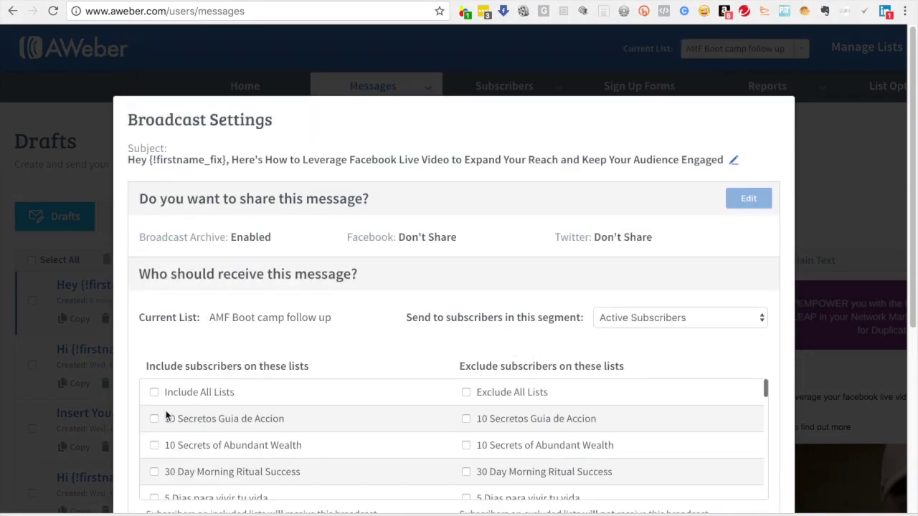
{"action": "left_click", "coordinate": [155, 393]}
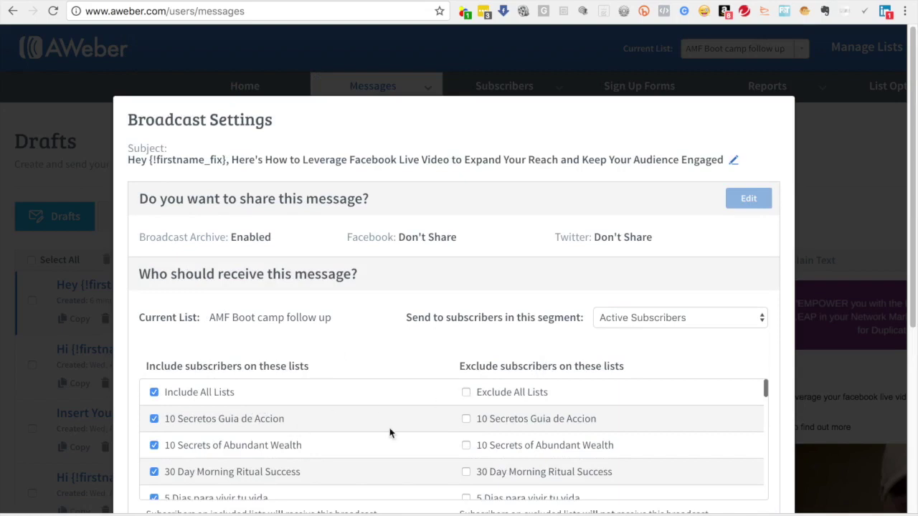
Deselect the "10 Secretos Guia de Accion" and "5 Dias para vivir tu vida" lists from the included recipients
{"action": "scroll", "coordinate": [366, 432], "scroll_direction": "down", "scroll_amount": 1}
{"action": "left_click", "coordinate": [155, 407]}
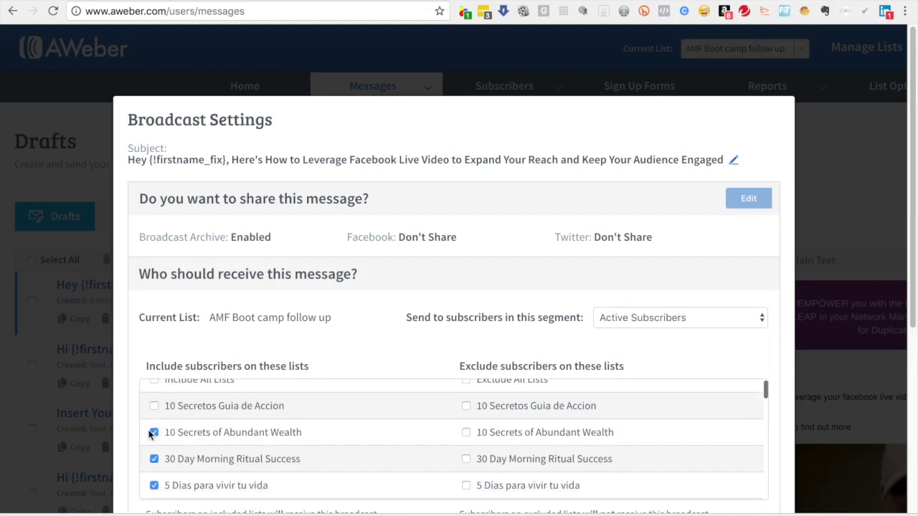
{"action": "scroll", "coordinate": [327, 435], "scroll_direction": "down", "scroll_amount": 3}
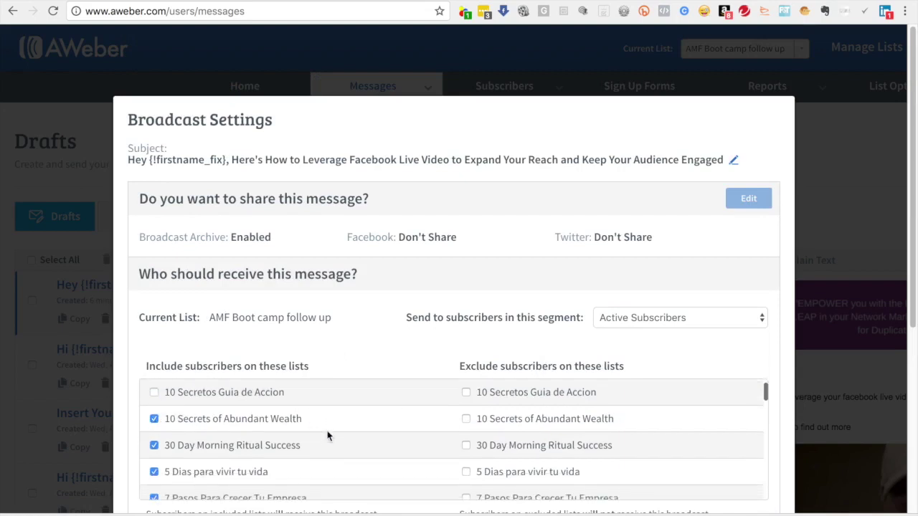
{"action": "left_click", "coordinate": [154, 454]}
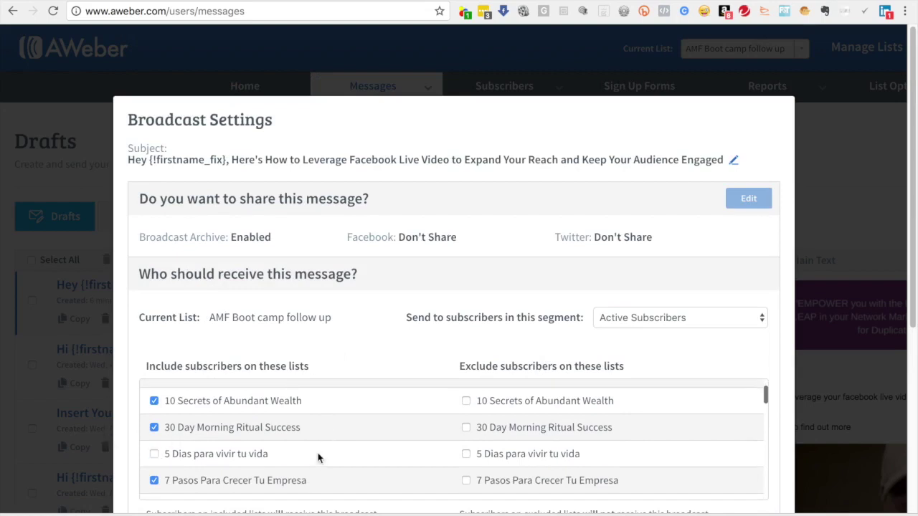
Deselect the "Guia De Accion 10 Secretos" and "Geelong Small Business Challenge" lists from the included recipients
{"action": "scroll", "coordinate": [318, 455], "scroll_direction": "down", "scroll_amount": 3}
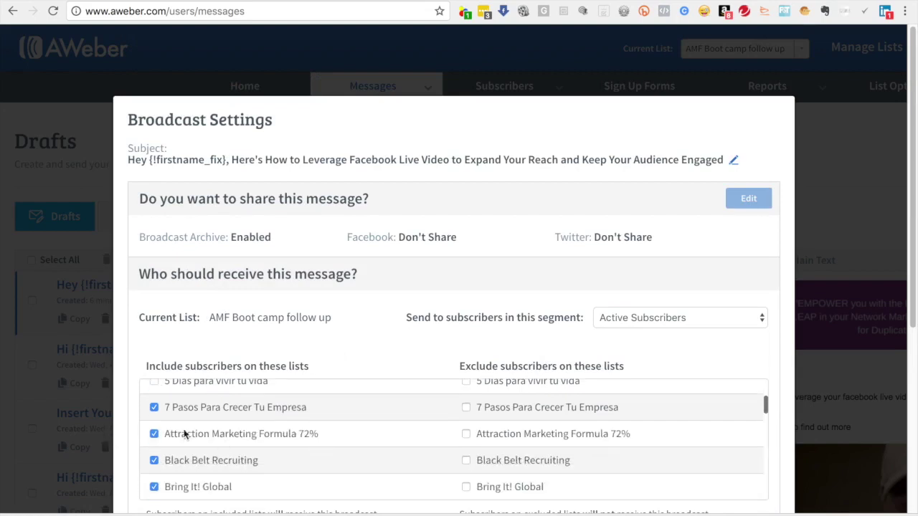
{"action": "scroll", "coordinate": [196, 446], "scroll_direction": "down", "scroll_amount": 4}
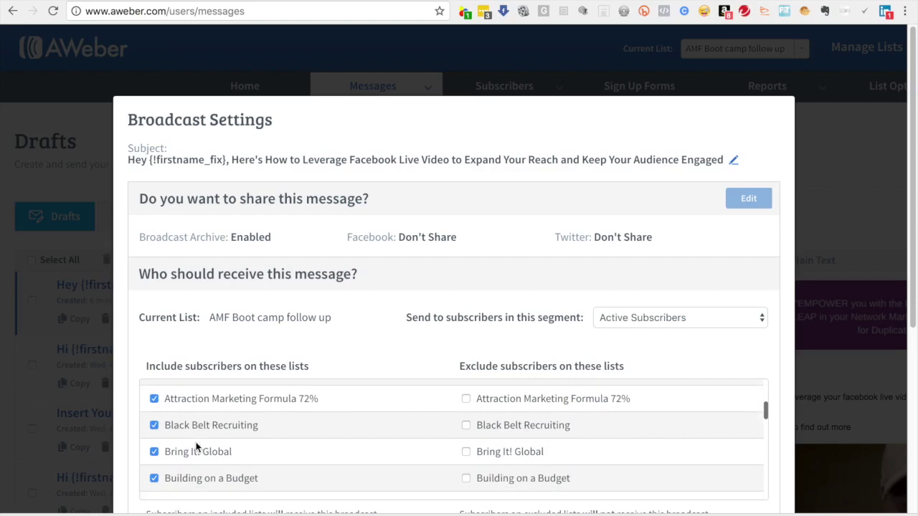
{"action": "scroll", "coordinate": [196, 445], "scroll_direction": "down", "scroll_amount": 1}
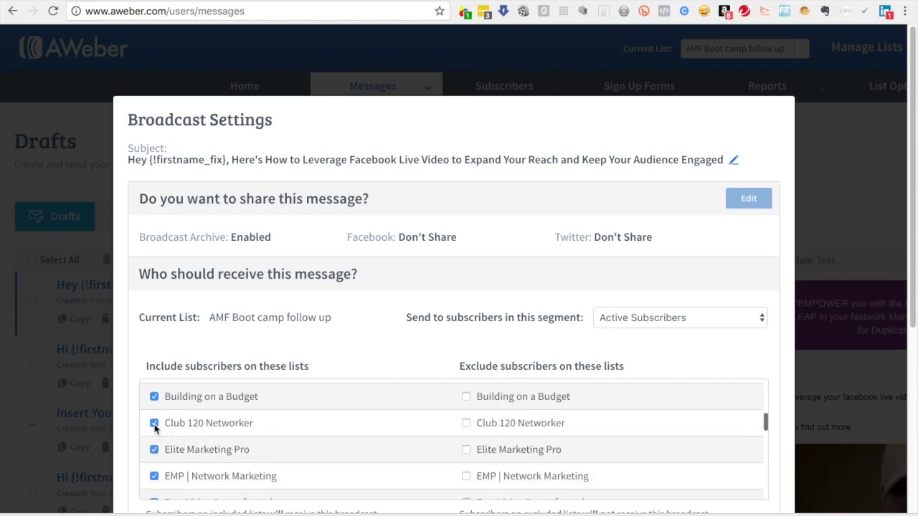
{"action": "scroll", "coordinate": [256, 416], "scroll_direction": "down", "scroll_amount": 2}
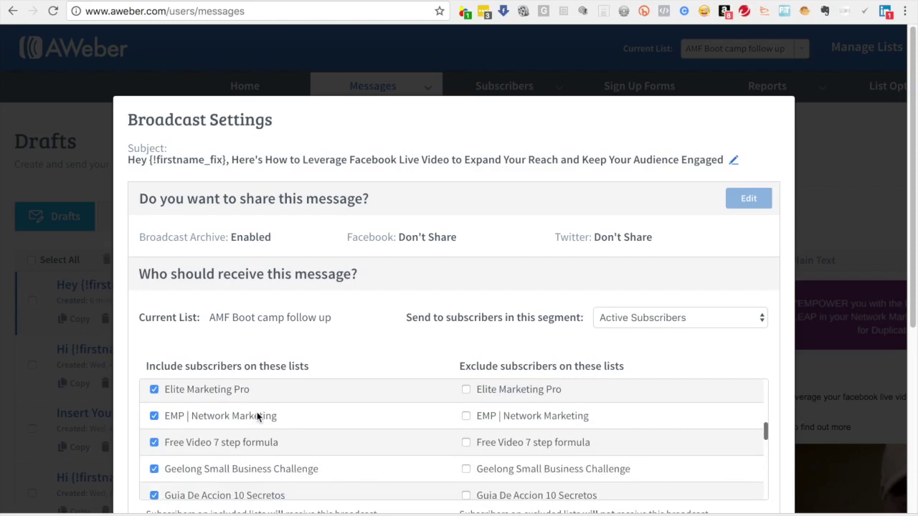
{"action": "scroll", "coordinate": [256, 416], "scroll_direction": "down", "scroll_amount": 1}
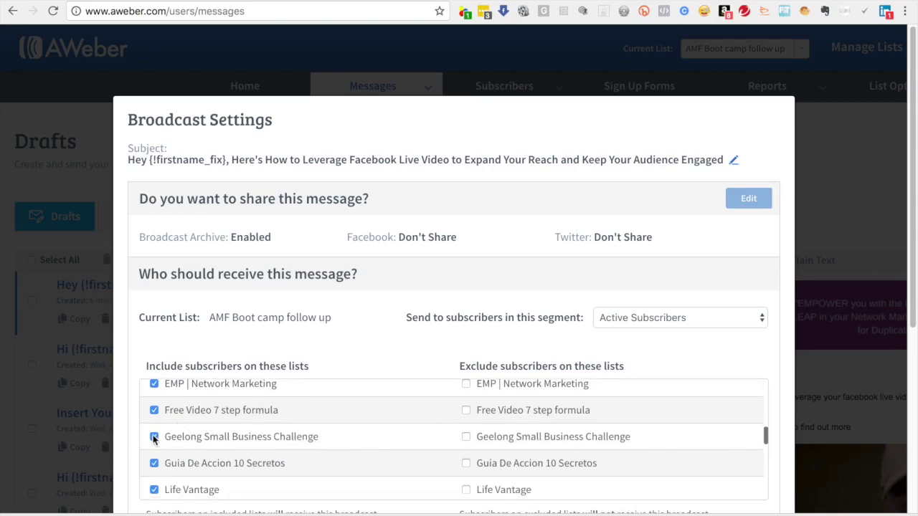
{"action": "left_click", "coordinate": [155, 463]}
{"action": "left_click", "coordinate": [154, 437]}
Deselect the "MLM Insider Secrets" and "Nerium - Colombia" lists from the included recipients
{"action": "scroll", "coordinate": [169, 414], "scroll_direction": "down", "scroll_amount": 3}
{"action": "scroll", "coordinate": [173, 416], "scroll_direction": "up", "scroll_amount": 2}
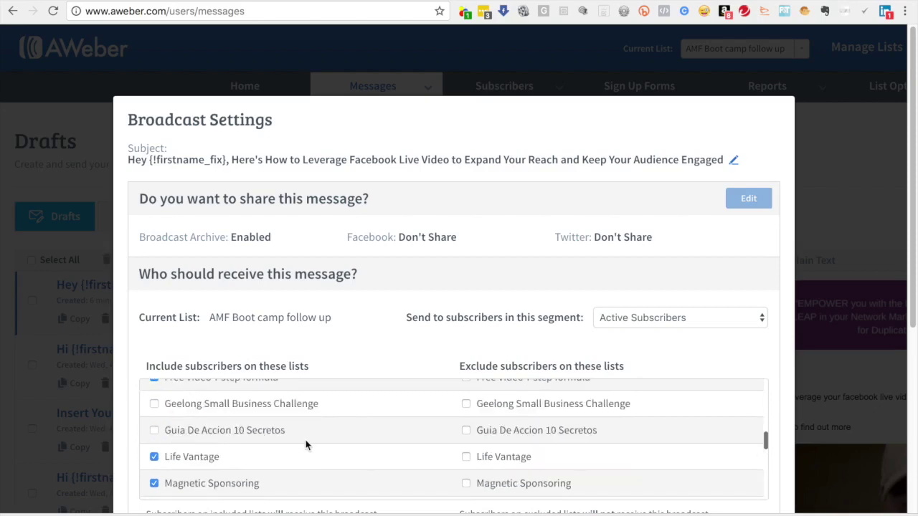
{"action": "scroll", "coordinate": [306, 445], "scroll_direction": "down", "scroll_amount": 2}
{"action": "scroll", "coordinate": [307, 446], "scroll_direction": "down", "scroll_amount": 1}
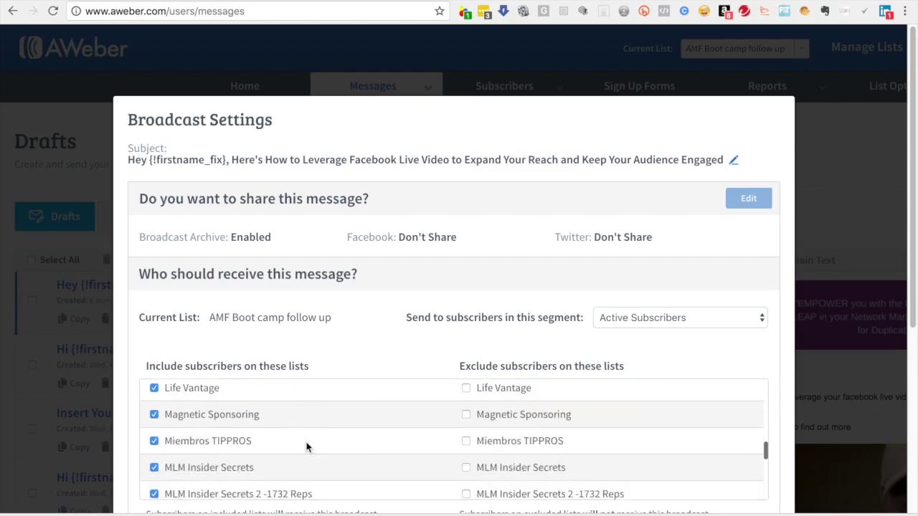
{"action": "scroll", "coordinate": [307, 446], "scroll_direction": "down", "scroll_amount": 2}
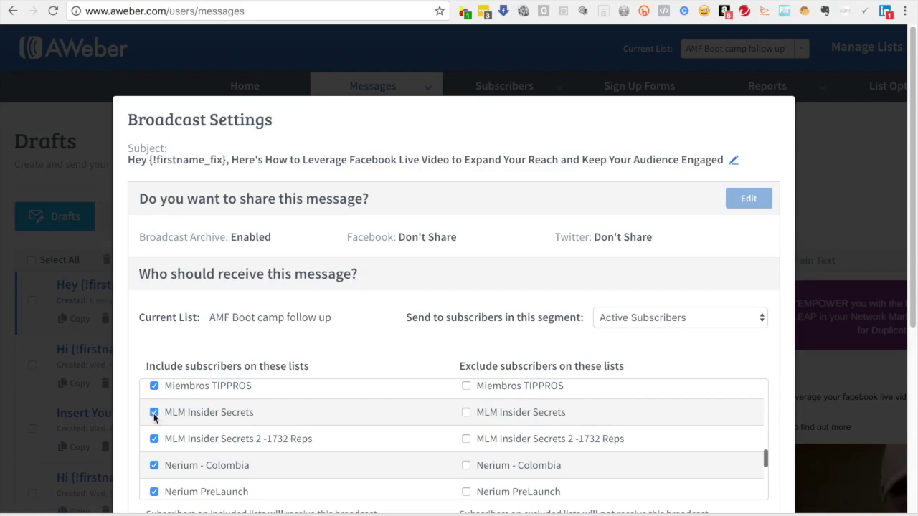
{"action": "scroll", "coordinate": [307, 445], "scroll_direction": "down", "scroll_amount": 1}
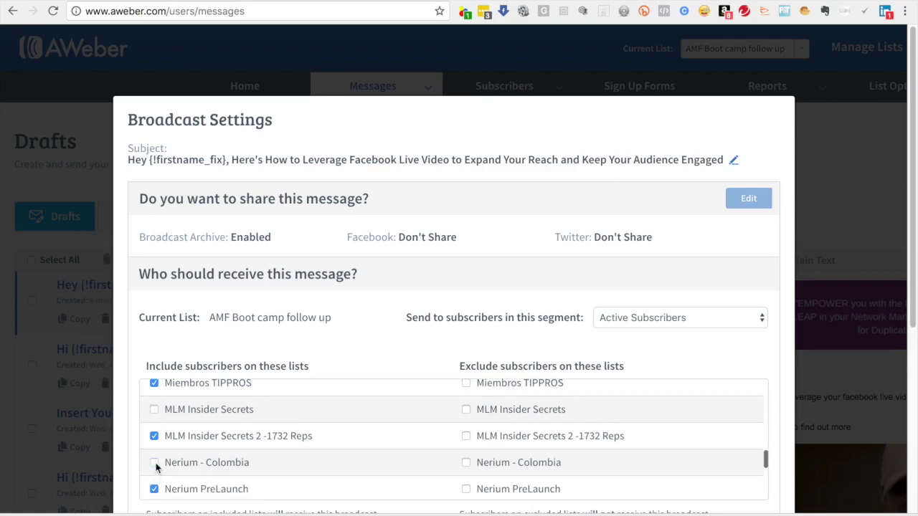
Deselect the "TESS2017" list, check the remaining included lists to the end and apply the recipient selection
{"action": "scroll", "coordinate": [304, 447], "scroll_direction": "down", "scroll_amount": 5}
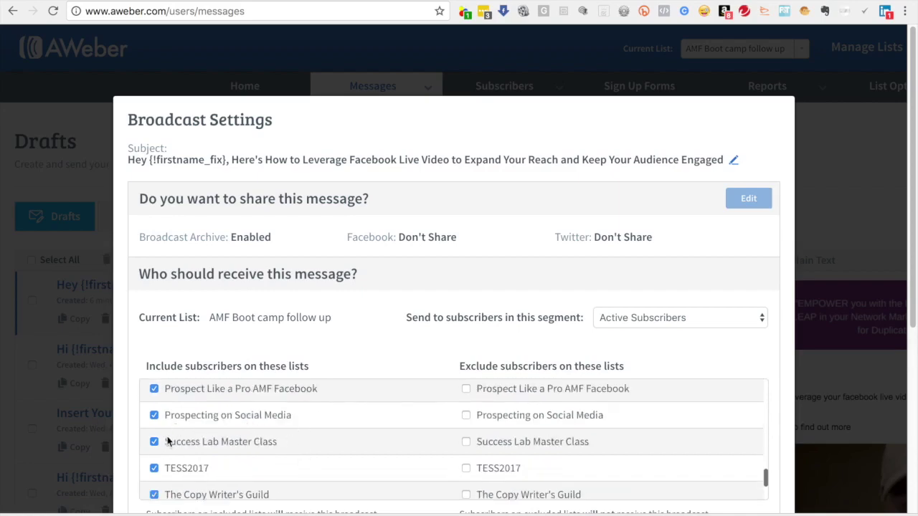
{"action": "scroll", "coordinate": [302, 446], "scroll_direction": "down", "scroll_amount": 1}
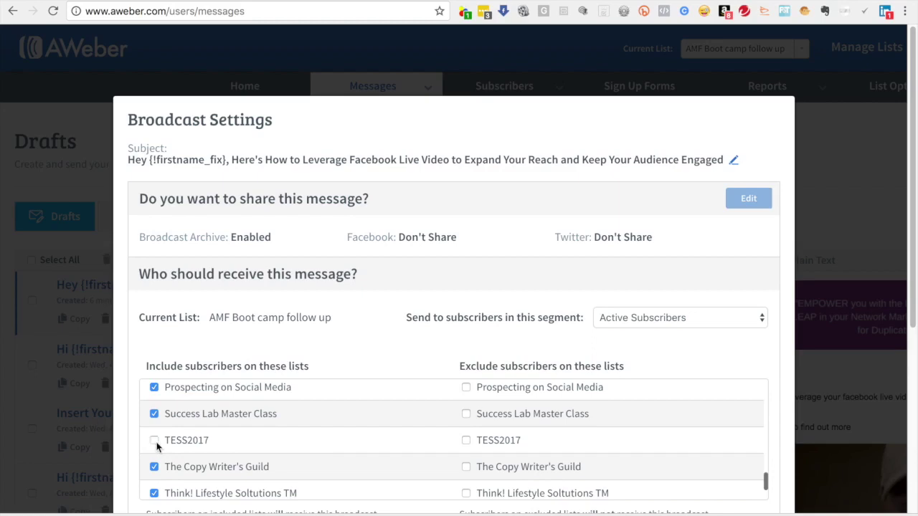
{"action": "scroll", "coordinate": [294, 454], "scroll_direction": "down", "scroll_amount": 2}
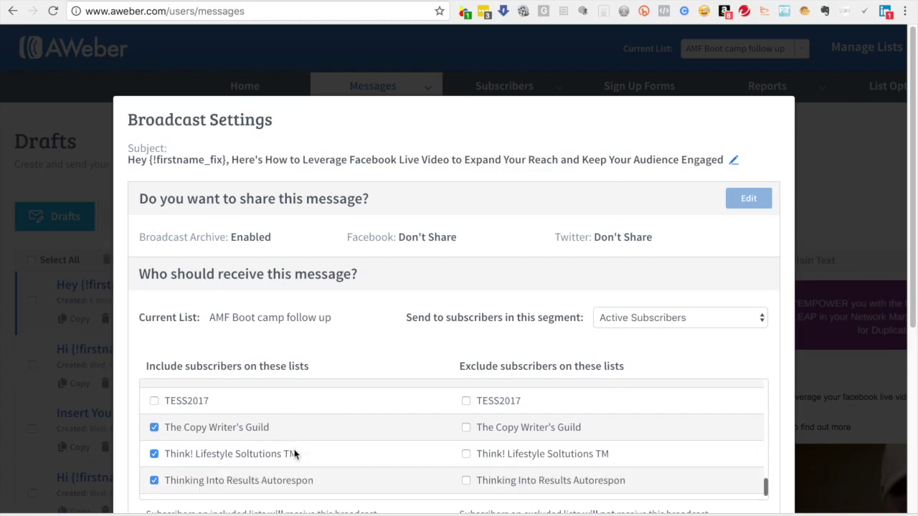
{"action": "scroll", "coordinate": [295, 453], "scroll_direction": "down", "scroll_amount": 3}
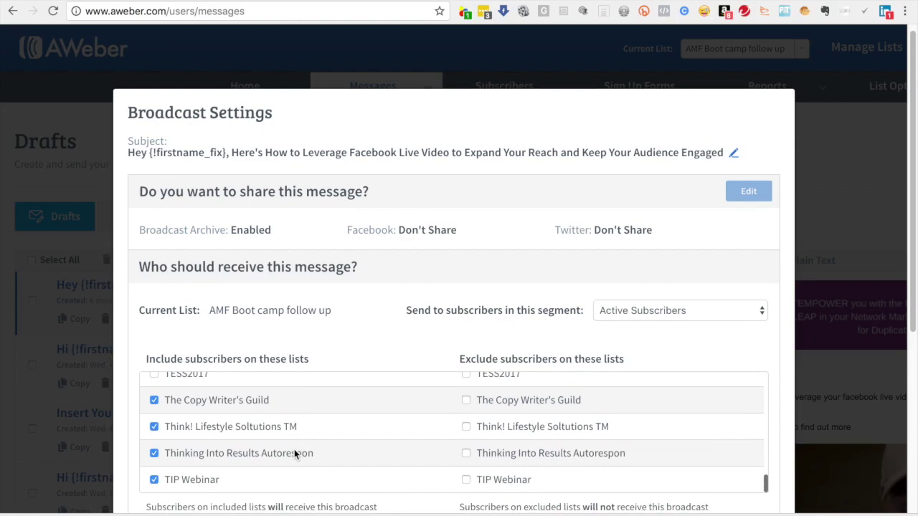
{"action": "scroll", "coordinate": [308, 441], "scroll_direction": "down", "scroll_amount": 1}
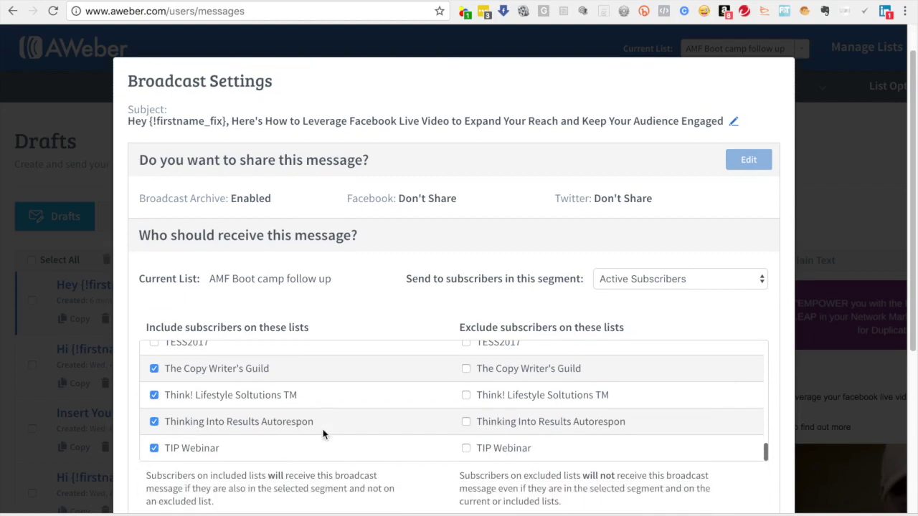
{"action": "scroll", "coordinate": [251, 445], "scroll_direction": "down", "scroll_amount": 1}
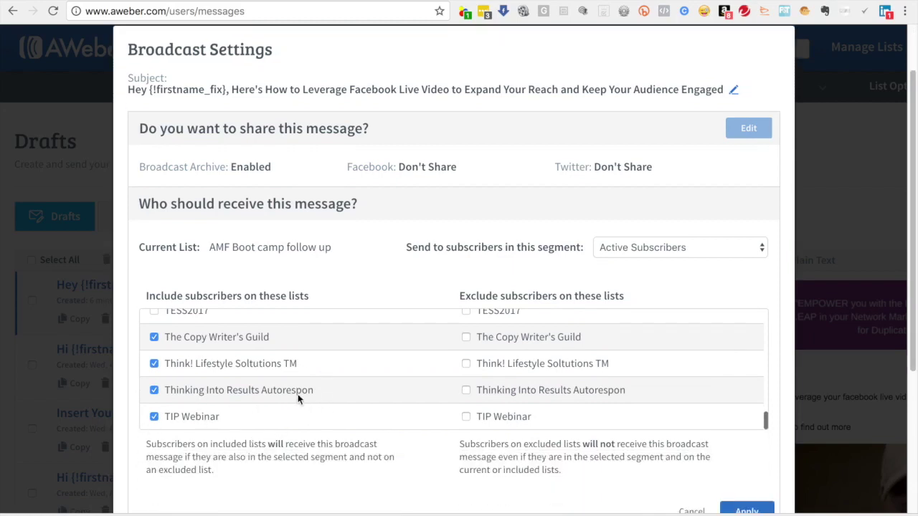
{"action": "scroll", "coordinate": [296, 397], "scroll_direction": "down", "scroll_amount": 2}
{"action": "left_click", "coordinate": [753, 445]}
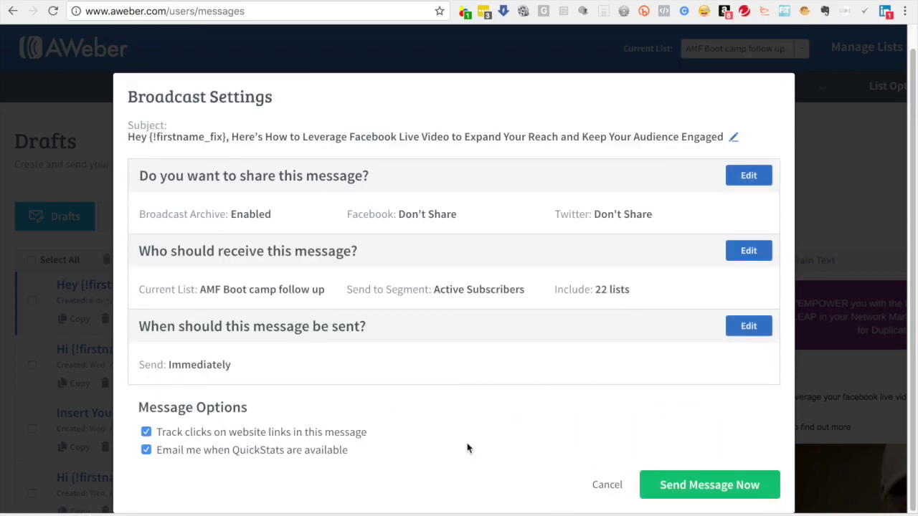
Send the broadcast message immediately and confirm the sending
{"action": "left_click", "coordinate": [713, 486]}
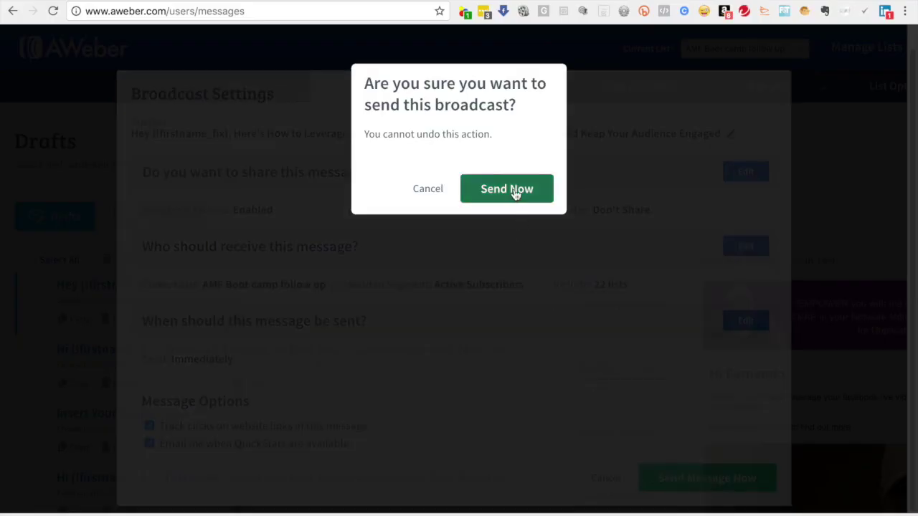
{"action": "left_click", "coordinate": [515, 192]}
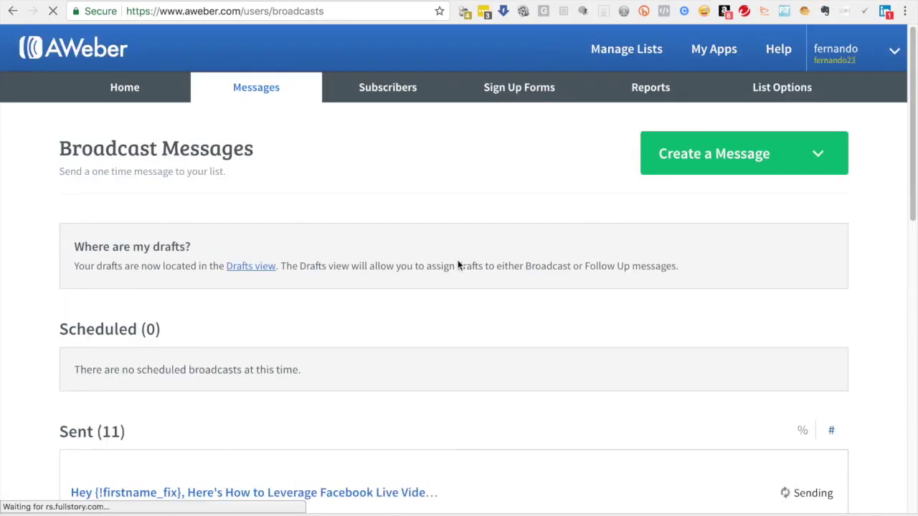
{"action": "left_click", "coordinate": [696, 88]}
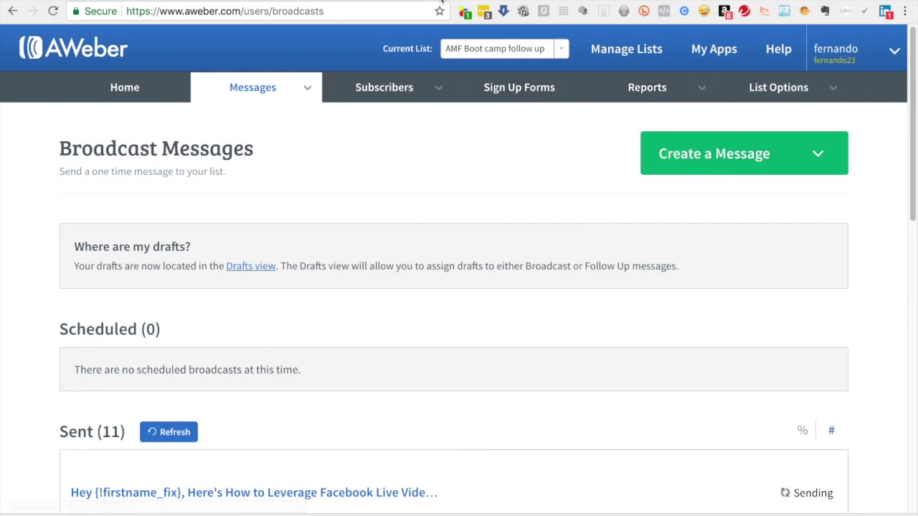
Switch to the Facebook profile and review the original live video post on the timeline
{"action": "key", "text": "ctrl+Tab"}
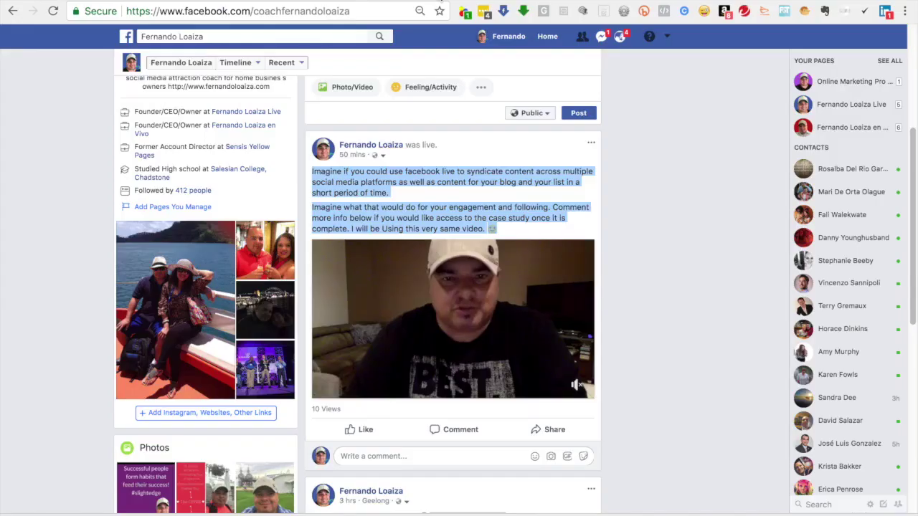
{"action": "scroll", "coordinate": [494, 388], "scroll_direction": "up", "scroll_amount": 2}
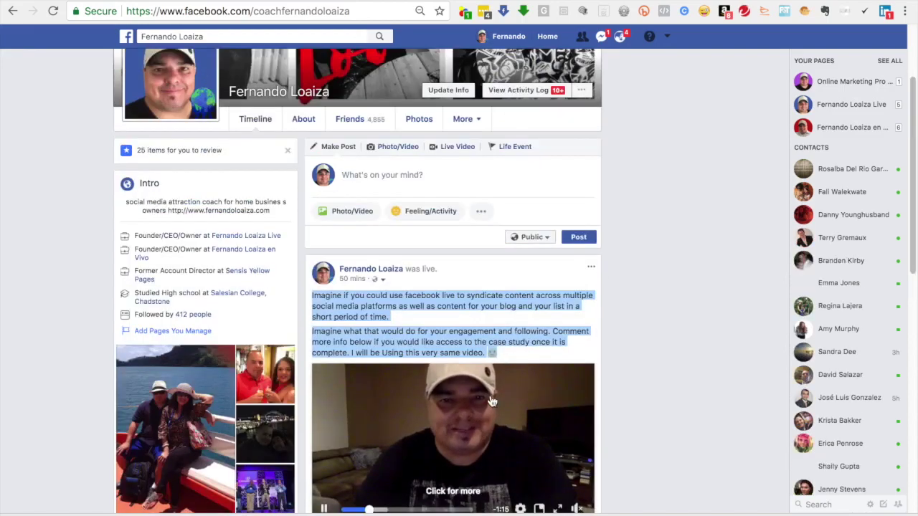
{"action": "scroll", "coordinate": [497, 337], "scroll_direction": "down", "scroll_amount": 3}
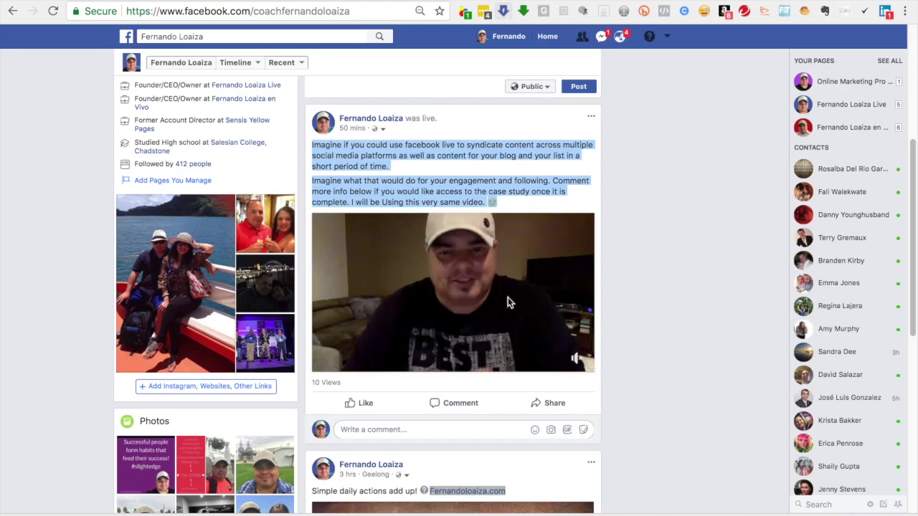
{"action": "mouse_move", "coordinate": [457, 502]}
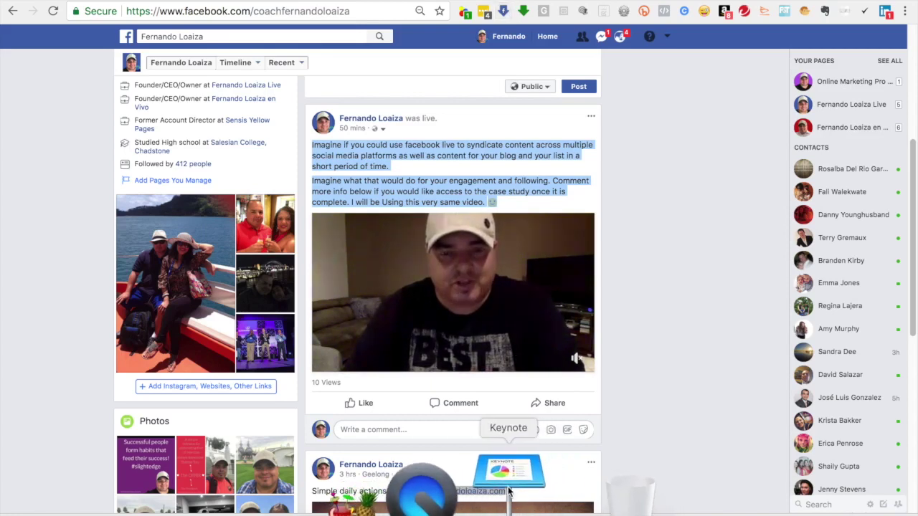
Switch to Keynote to review the titled video slide, and review the uploaded video's share link on YouTube
{"action": "left_click", "coordinate": [508, 490]}
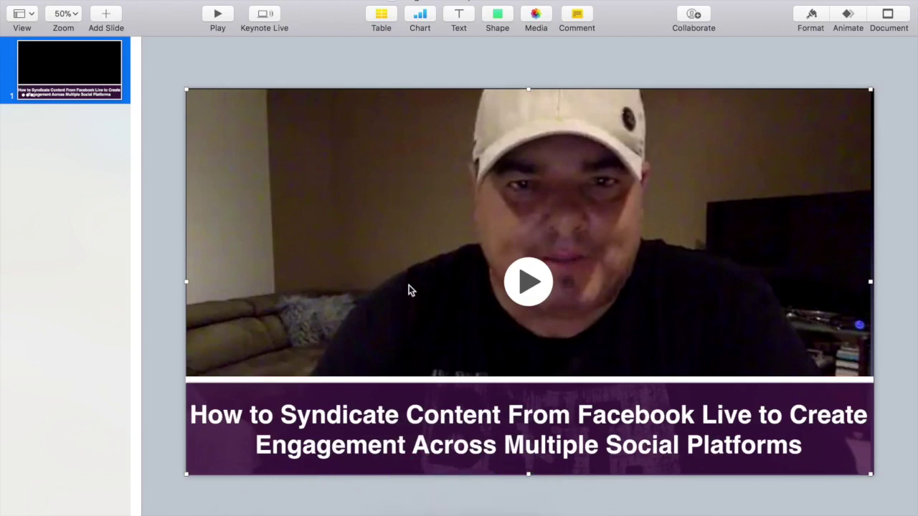
{"action": "key", "text": "super+Tab"}
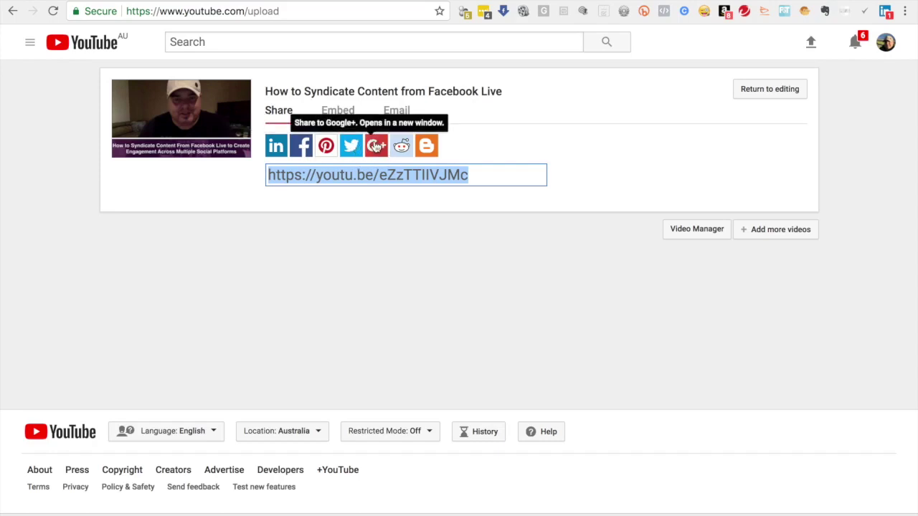
{"action": "left_click", "coordinate": [490, 174]}
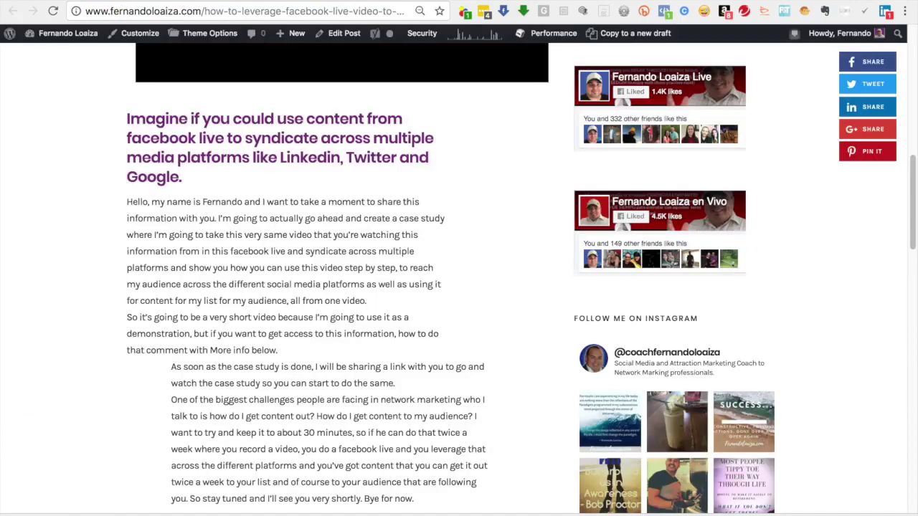
Examine the published blog post from its title and embedded video through the text, masterclass banner, share buttons and comments section
{"action": "scroll", "coordinate": [413, 290], "scroll_direction": "up", "scroll_amount": 8}
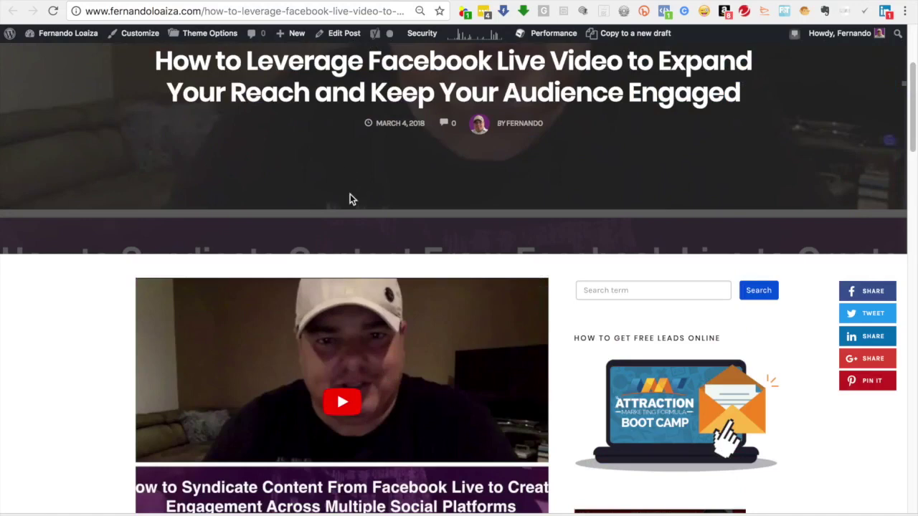
{"action": "scroll", "coordinate": [452, 414], "scroll_direction": "down", "scroll_amount": 2}
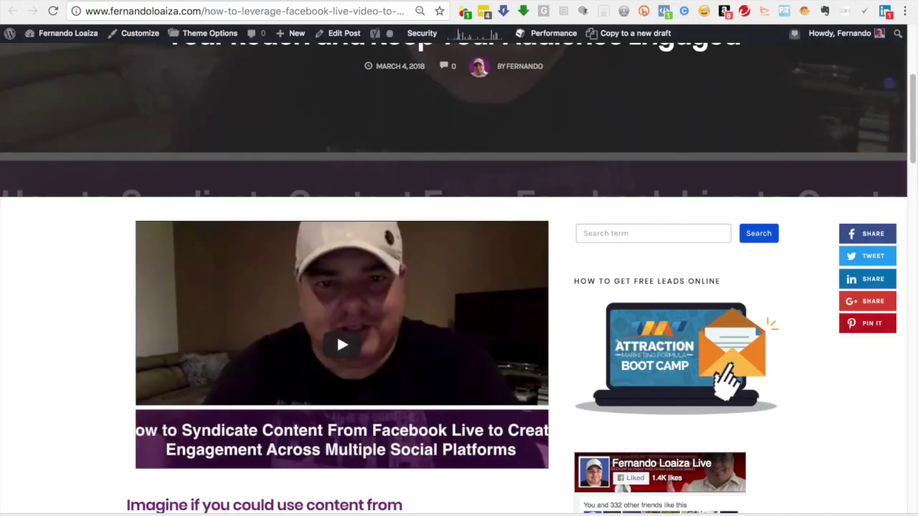
{"action": "scroll", "coordinate": [351, 309], "scroll_direction": "down", "scroll_amount": 3}
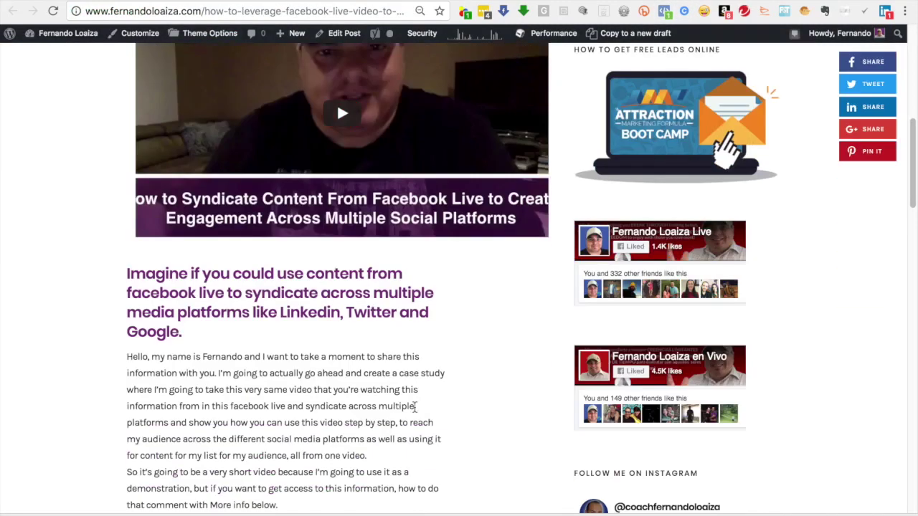
{"action": "scroll", "coordinate": [356, 385], "scroll_direction": "up", "scroll_amount": 3}
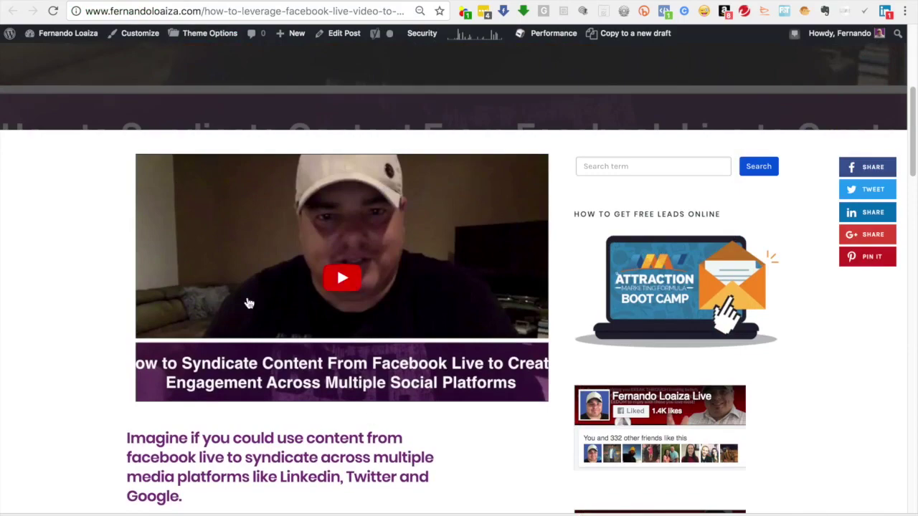
{"action": "scroll", "coordinate": [395, 382], "scroll_direction": "down", "scroll_amount": 6}
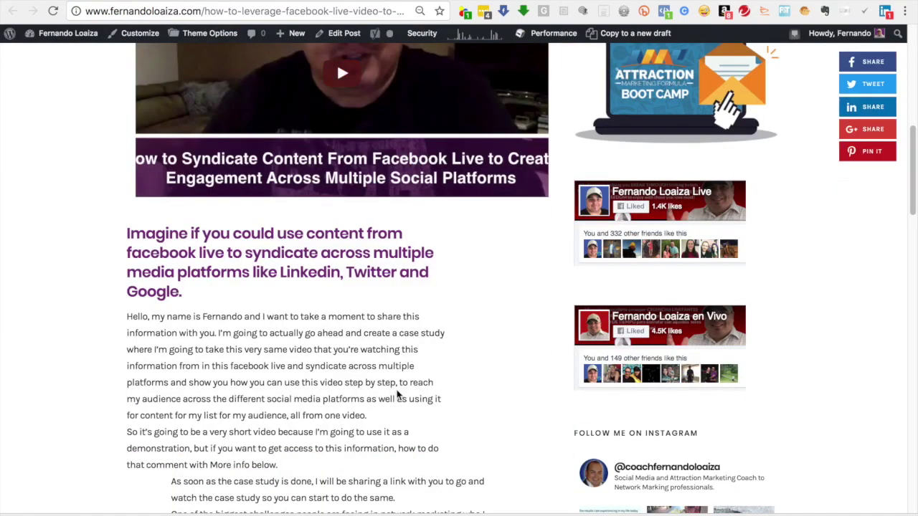
{"action": "scroll", "coordinate": [397, 394], "scroll_direction": "down", "scroll_amount": 7}
{"action": "scroll", "coordinate": [398, 396], "scroll_direction": "down", "scroll_amount": 15}
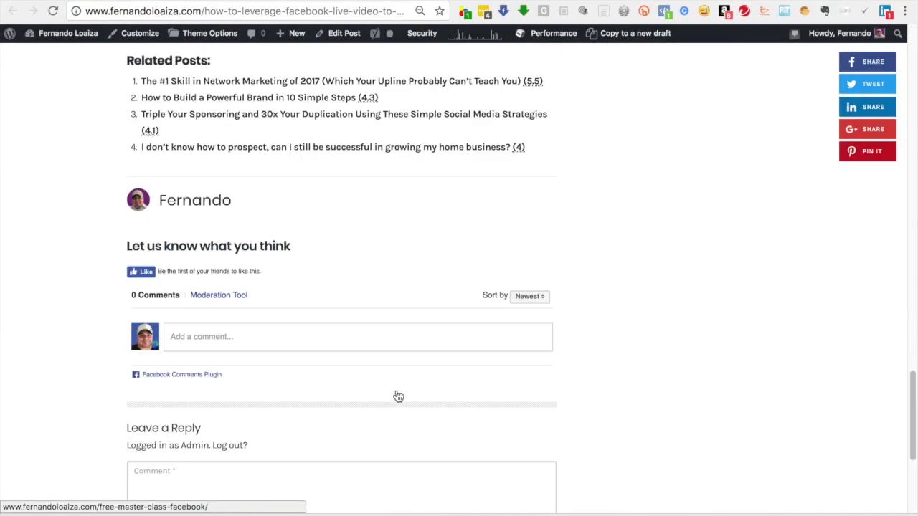
{"action": "scroll", "coordinate": [398, 396], "scroll_direction": "up", "scroll_amount": 15}
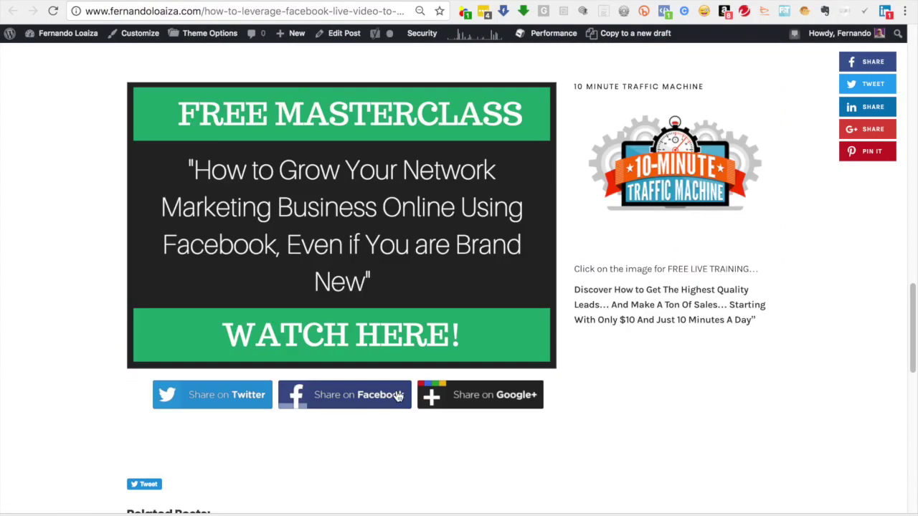
Switch to the WordPress editor for the Facebook Live post and look through its content and settings
{"action": "left_click", "coordinate": [259, 3]}
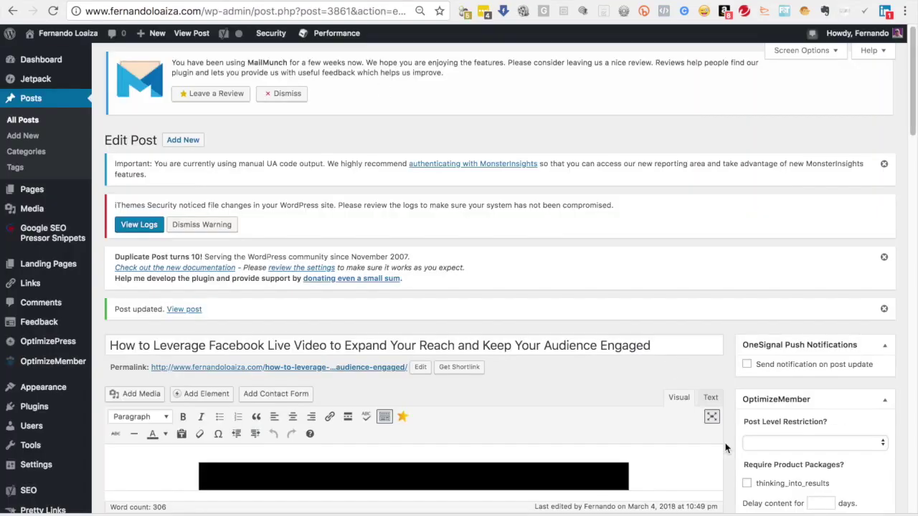
{"action": "scroll", "coordinate": [723, 442], "scroll_direction": "down", "scroll_amount": 7}
{"action": "scroll", "coordinate": [849, 438], "scroll_direction": "down", "scroll_amount": 10}
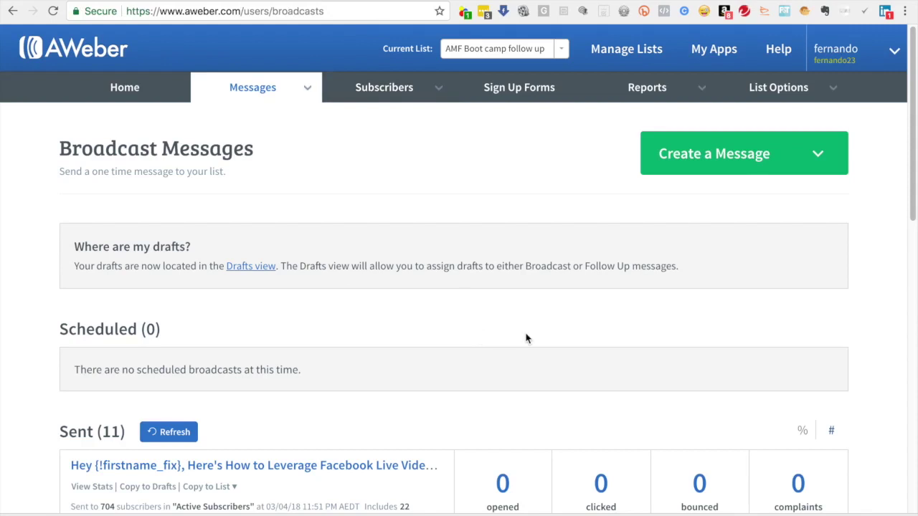
Review the newly sent broadcast and its statistics in AWeber's Broadcast Messages list
{"action": "scroll", "coordinate": [526, 336], "scroll_direction": "down", "scroll_amount": 1}
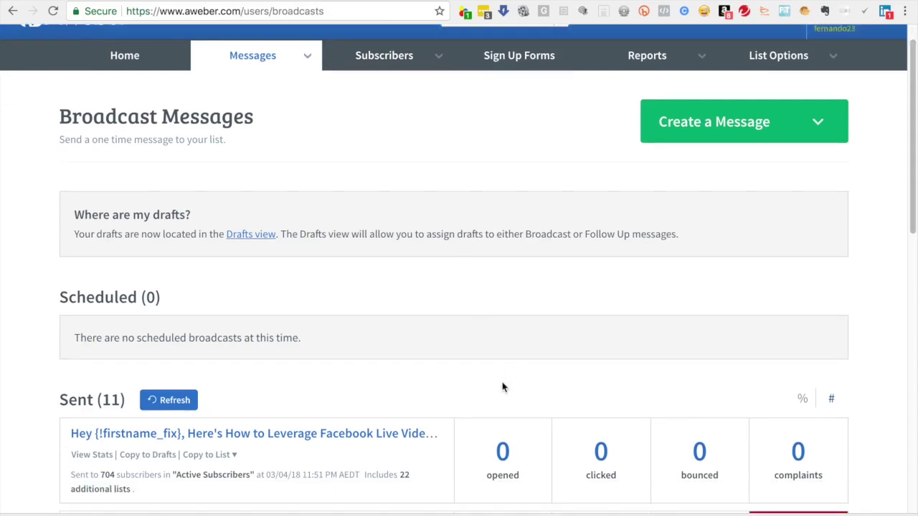
{"action": "scroll", "coordinate": [731, 465], "scroll_direction": "up", "scroll_amount": 1}
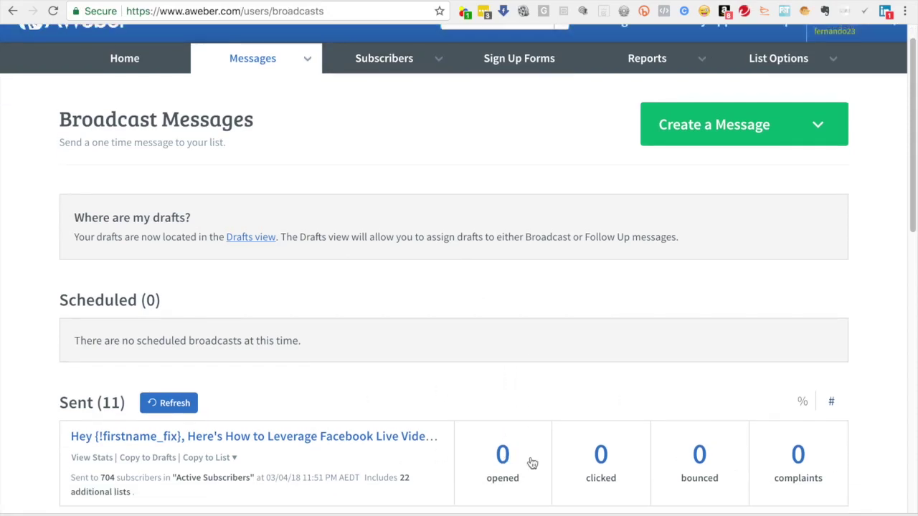
{"action": "scroll", "coordinate": [581, 463], "scroll_direction": "up", "scroll_amount": 1}
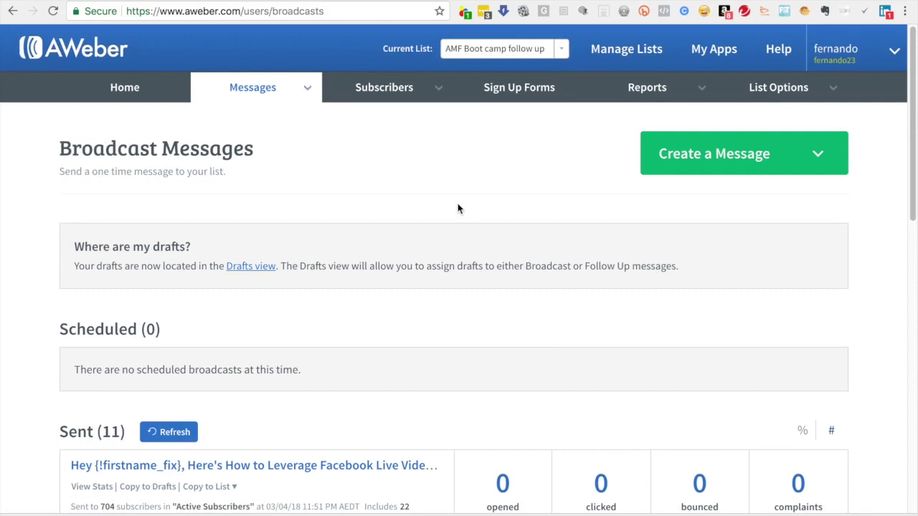
Return to the Facebook profile, clear the text selection in the live video post and review the post again
{"action": "key", "text": "ctrl+Tab"}
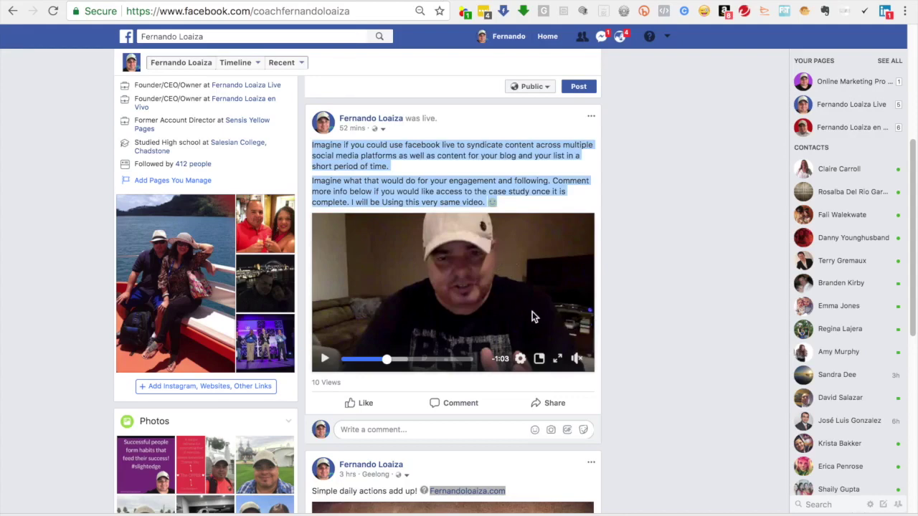
{"action": "left_click", "coordinate": [504, 207]}
{"action": "left_click", "coordinate": [524, 295]}
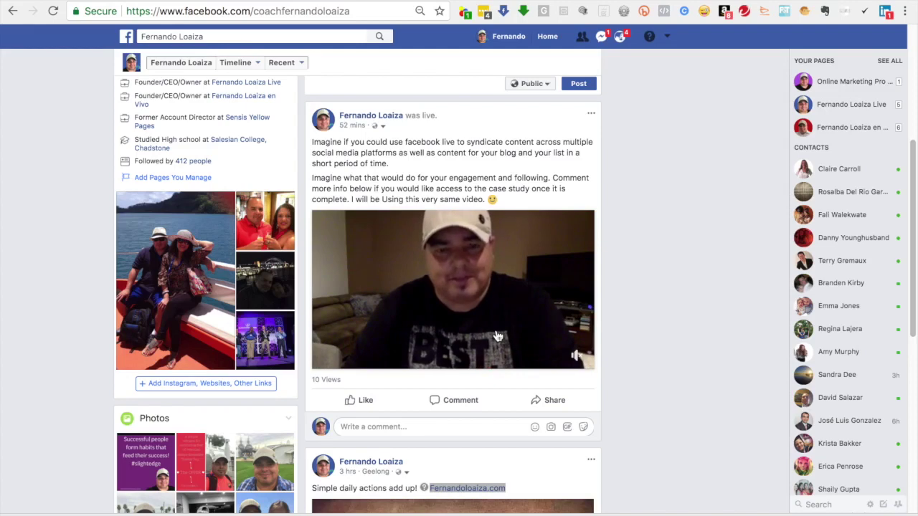
{"action": "scroll", "coordinate": [498, 336], "scroll_direction": "down", "scroll_amount": 1}
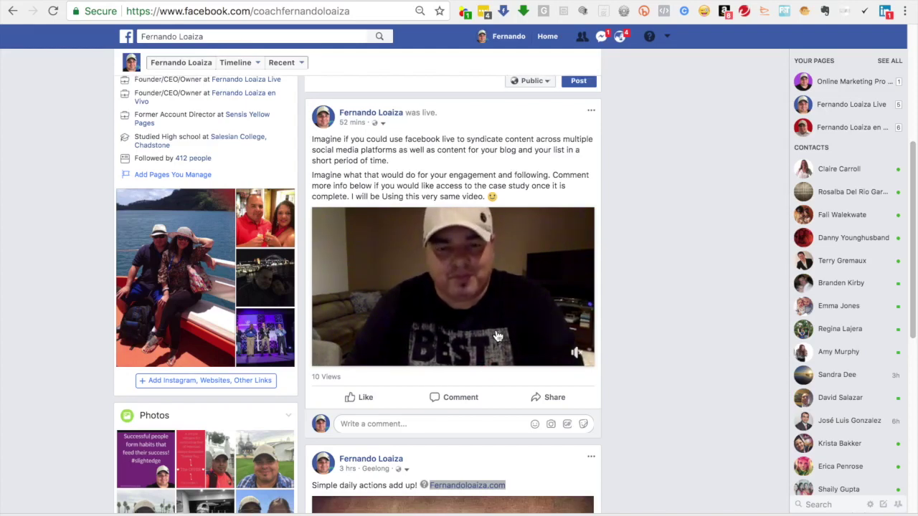